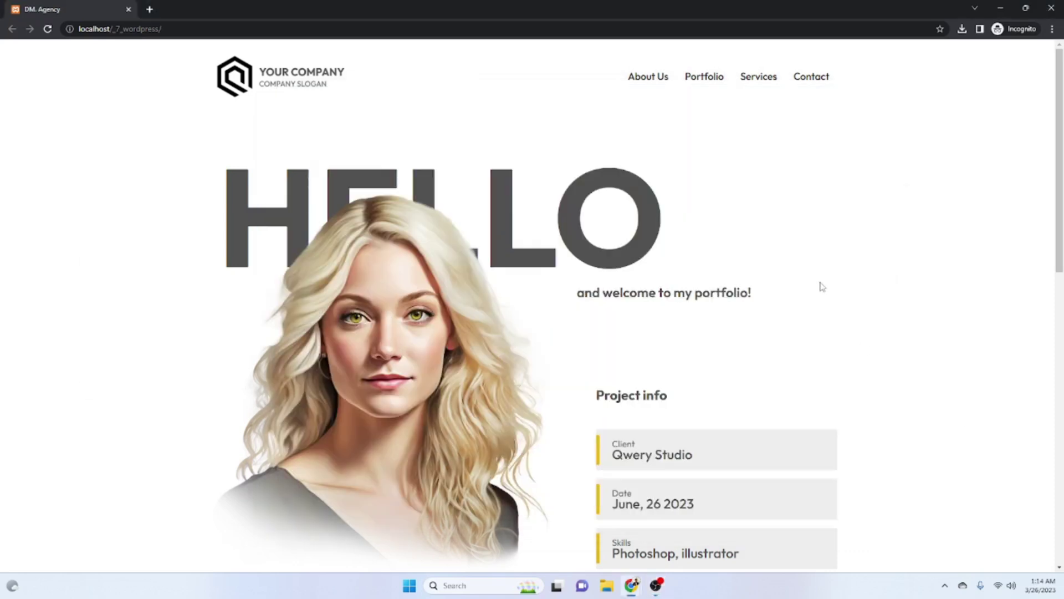
- Examine the published landing page from the header and HELLO banner down to the footer
{"action": "scroll", "coordinate": [497, 277], "scroll_direction": "down", "scroll_amount": 6}
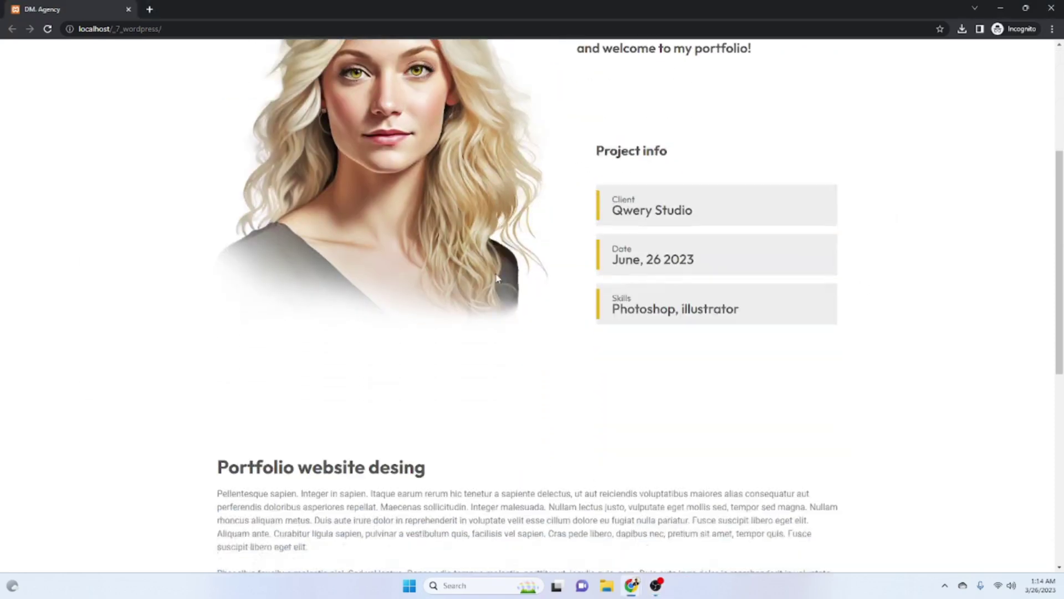
{"action": "scroll", "coordinate": [434, 382], "scroll_direction": "up", "scroll_amount": 6}
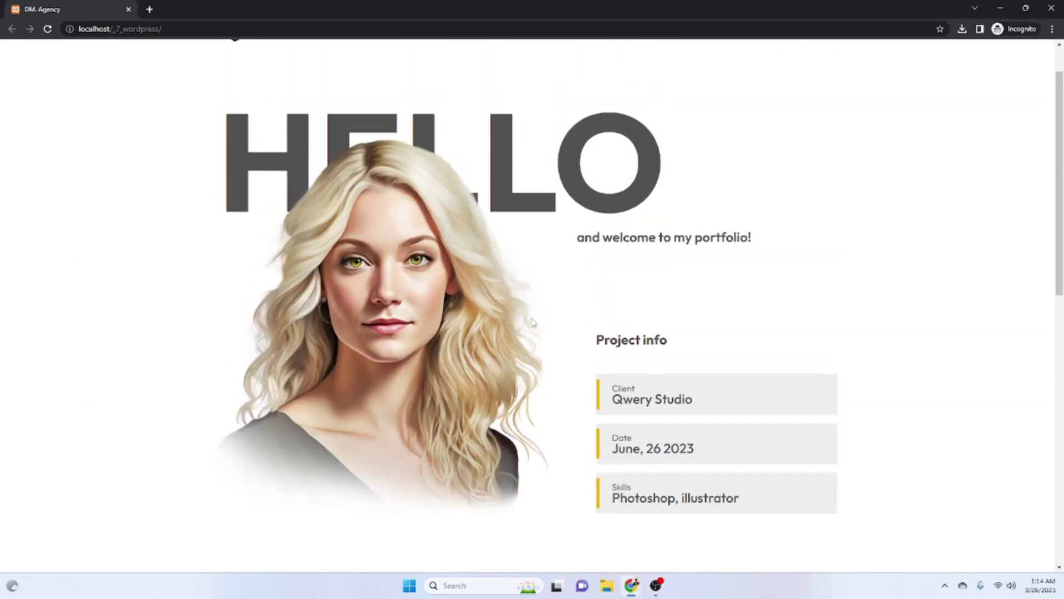
{"action": "scroll", "coordinate": [539, 275], "scroll_direction": "down", "scroll_amount": 4}
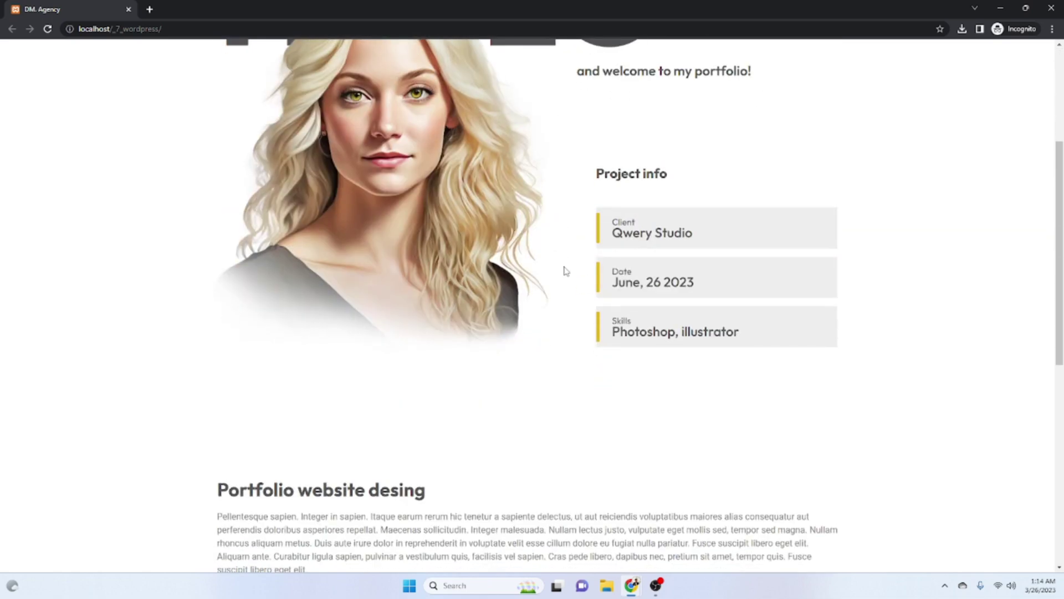
{"action": "scroll", "coordinate": [566, 271], "scroll_direction": "down", "scroll_amount": 3}
{"action": "scroll", "coordinate": [565, 271], "scroll_direction": "up", "scroll_amount": 4}
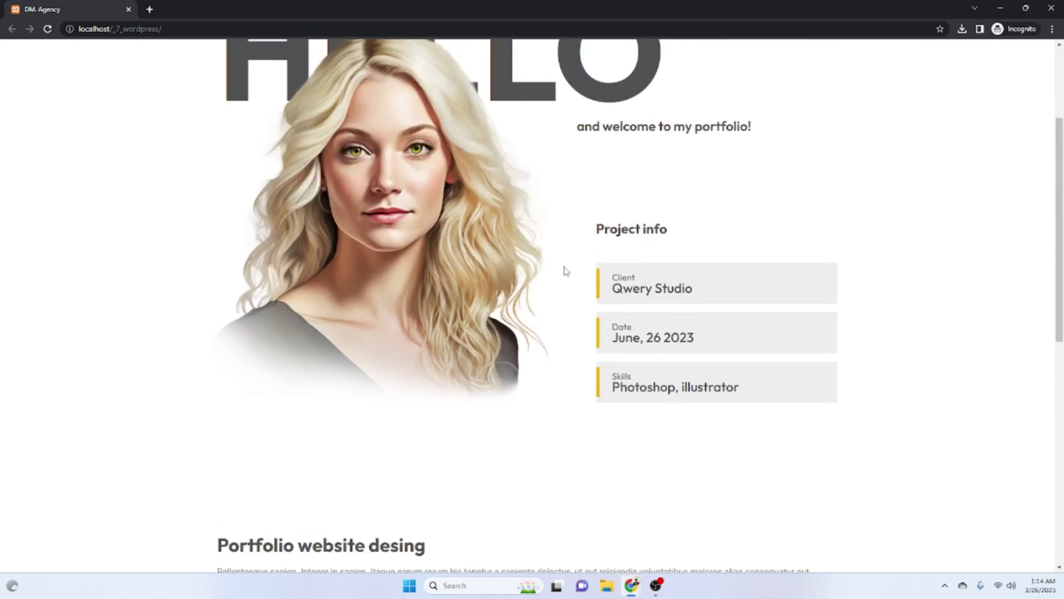
{"action": "scroll", "coordinate": [565, 270], "scroll_direction": "up", "scroll_amount": 3}
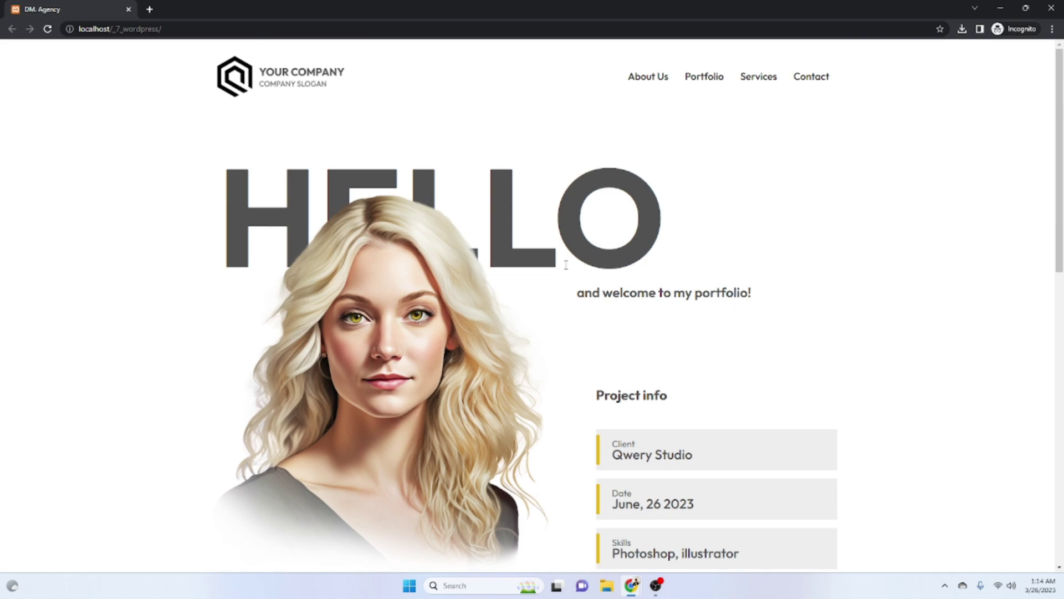
{"action": "scroll", "coordinate": [566, 265], "scroll_direction": "down", "scroll_amount": 12}
{"action": "scroll", "coordinate": [569, 311], "scroll_direction": "up", "scroll_amount": 5}
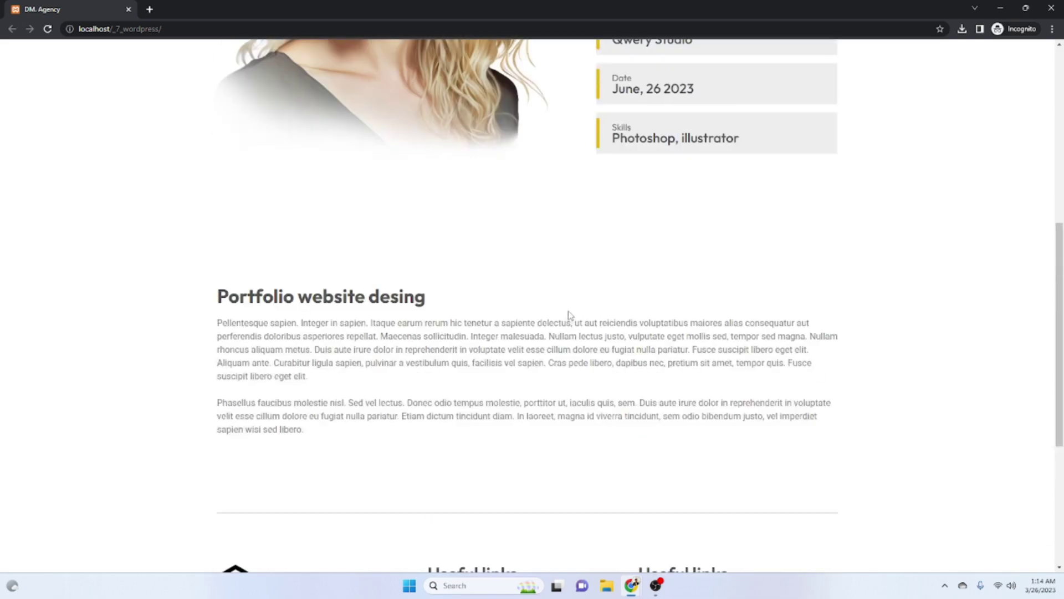
{"action": "scroll", "coordinate": [570, 315], "scroll_direction": "up", "scroll_amount": 7}
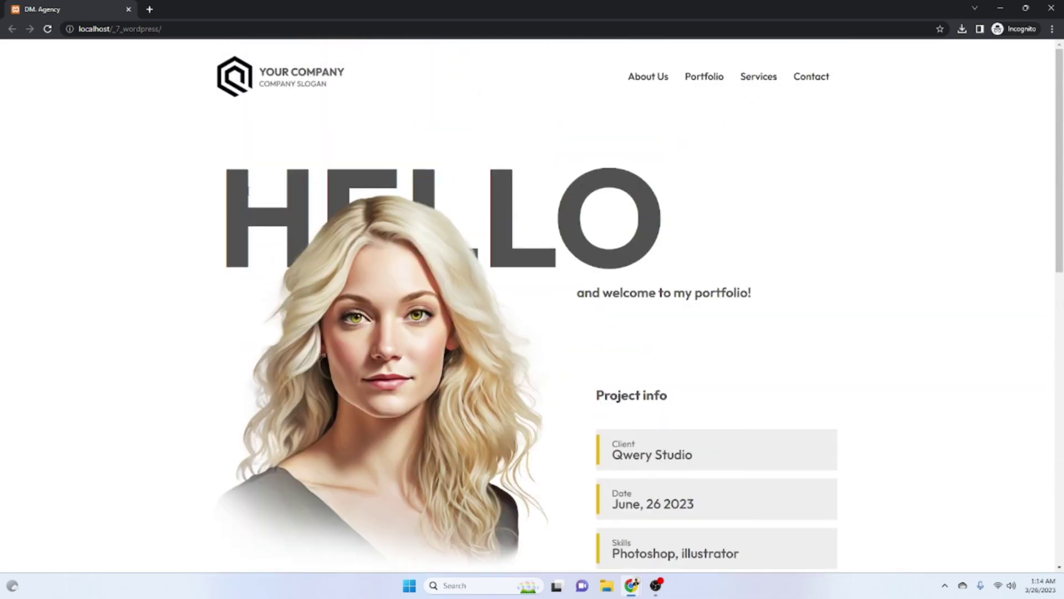
{"action": "left_click_drag", "start_coordinate": [237, 192], "coordinate": [555, 244]}
{"action": "left_click", "coordinate": [697, 178]}
- Switch to the Elementor editor window and check the landing page in the tablet and mobile previews, then leave responsive mode in desktop view
{"action": "mouse_move", "coordinate": [632, 587]}
{"action": "left_click", "coordinate": [630, 527]}
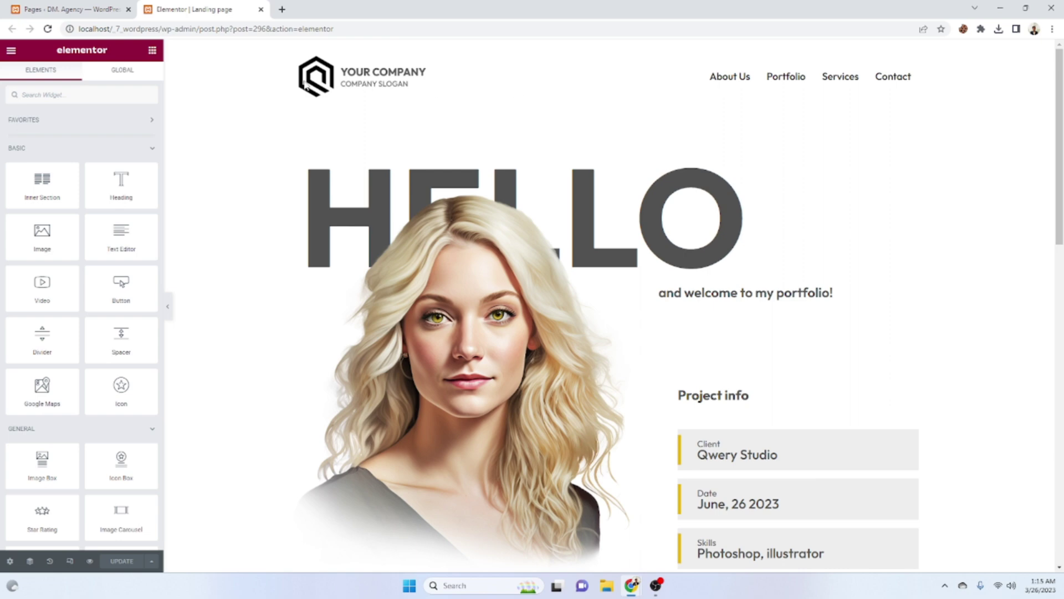
{"action": "left_click", "coordinate": [70, 562]}
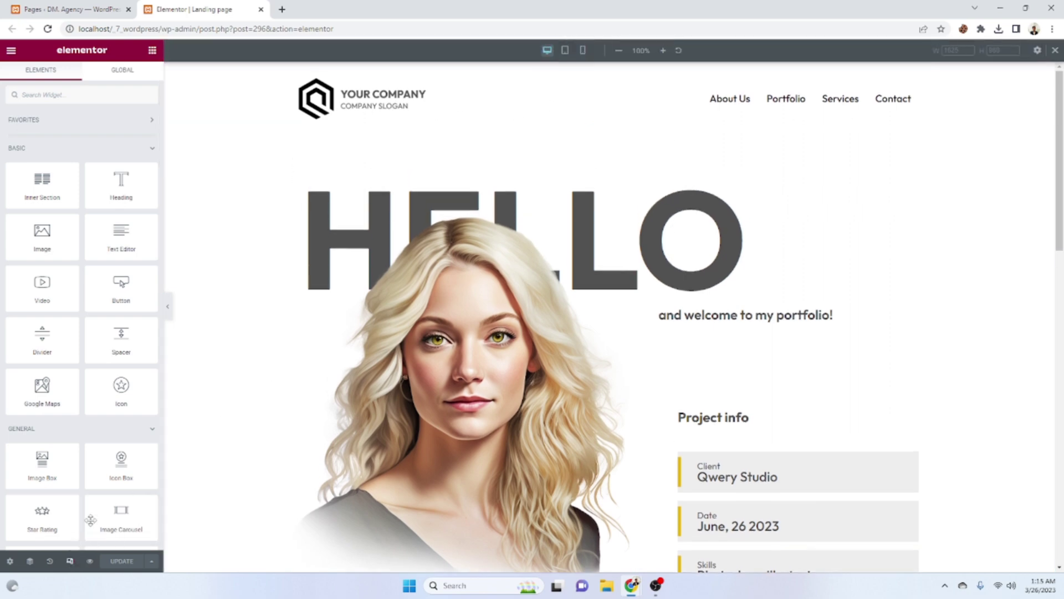
{"action": "left_click", "coordinate": [566, 51]}
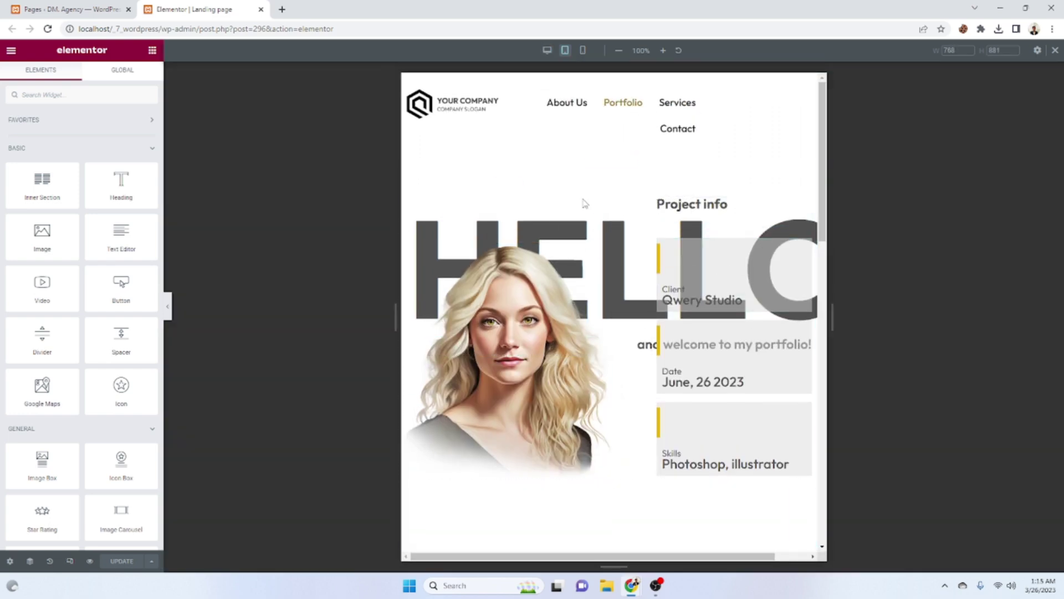
{"action": "scroll", "coordinate": [584, 200], "scroll_direction": "down", "scroll_amount": 10}
{"action": "scroll", "coordinate": [585, 358], "scroll_direction": "down", "scroll_amount": 5}
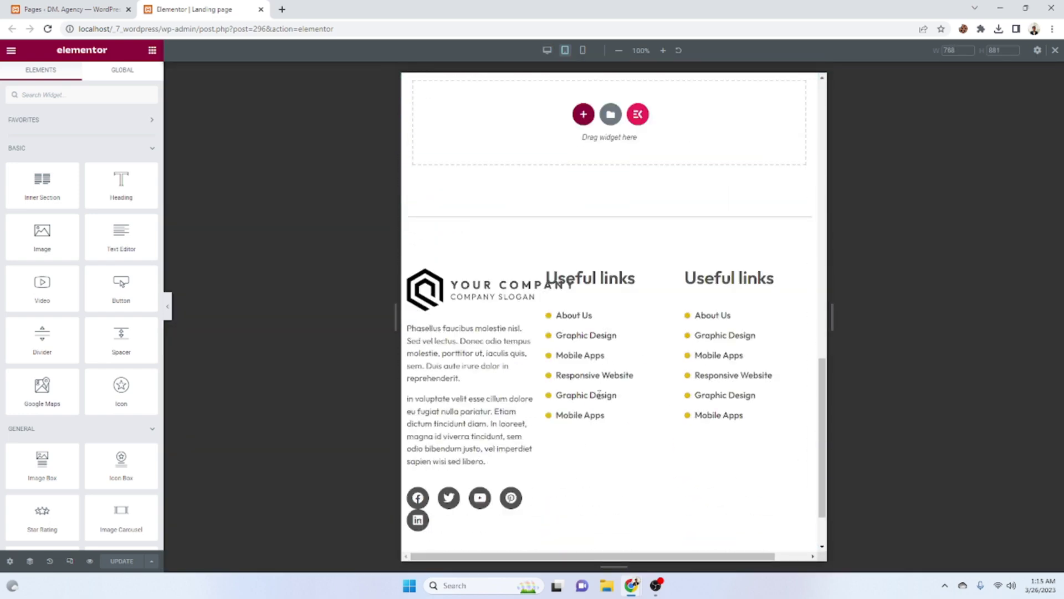
{"action": "scroll", "coordinate": [584, 316], "scroll_direction": "up", "scroll_amount": 15}
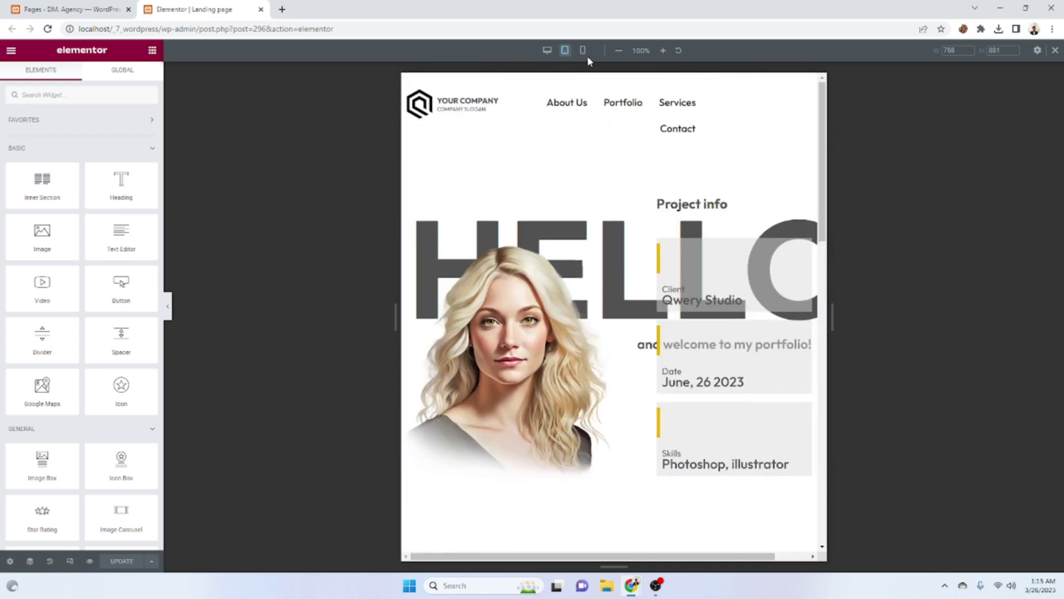
{"action": "left_click", "coordinate": [583, 51]}
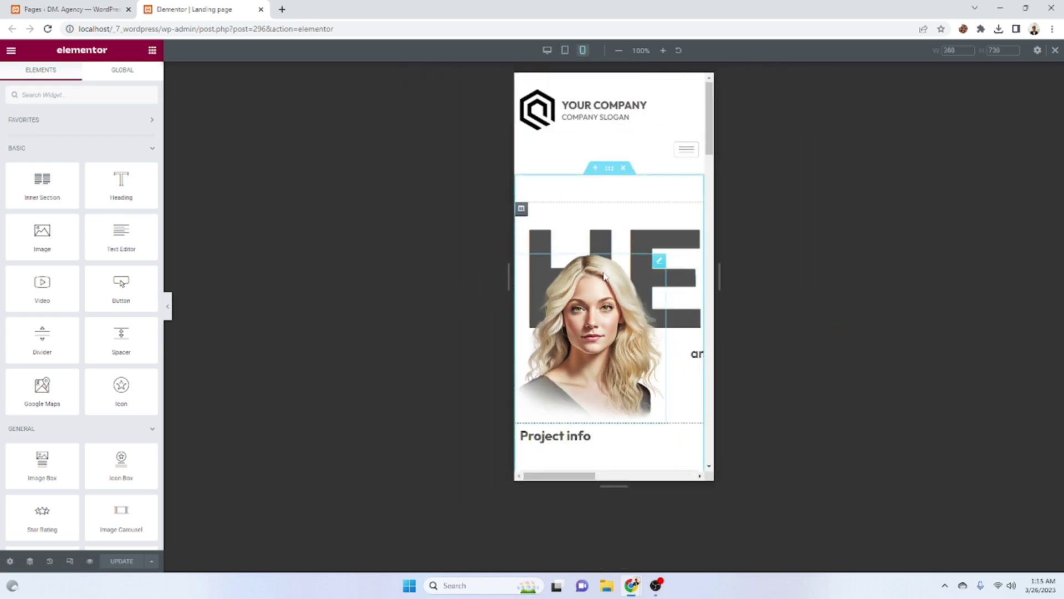
{"action": "left_click", "coordinate": [547, 50]}
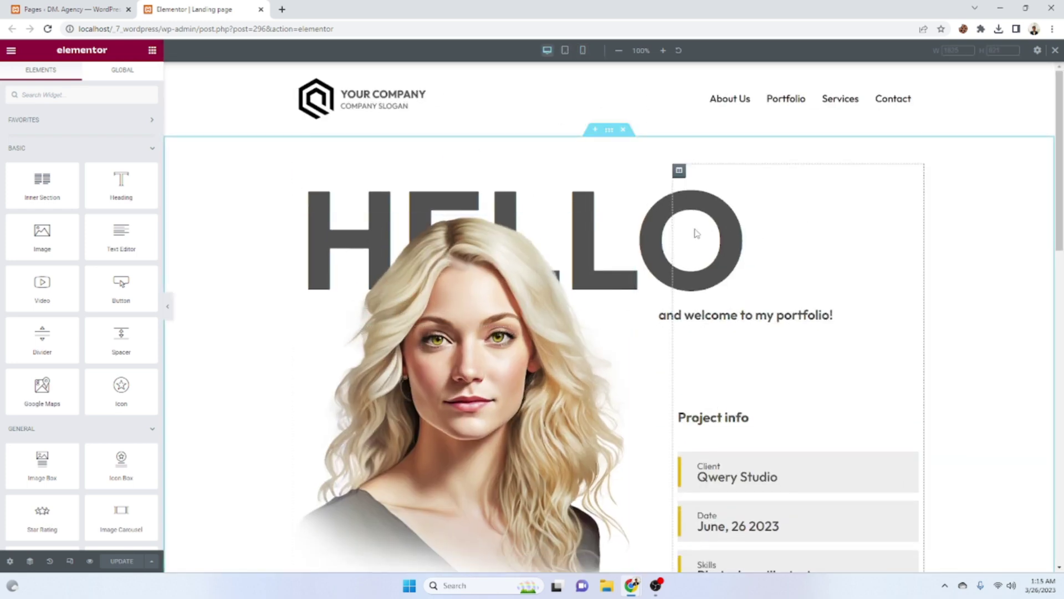
{"action": "left_click", "coordinate": [1056, 51]}
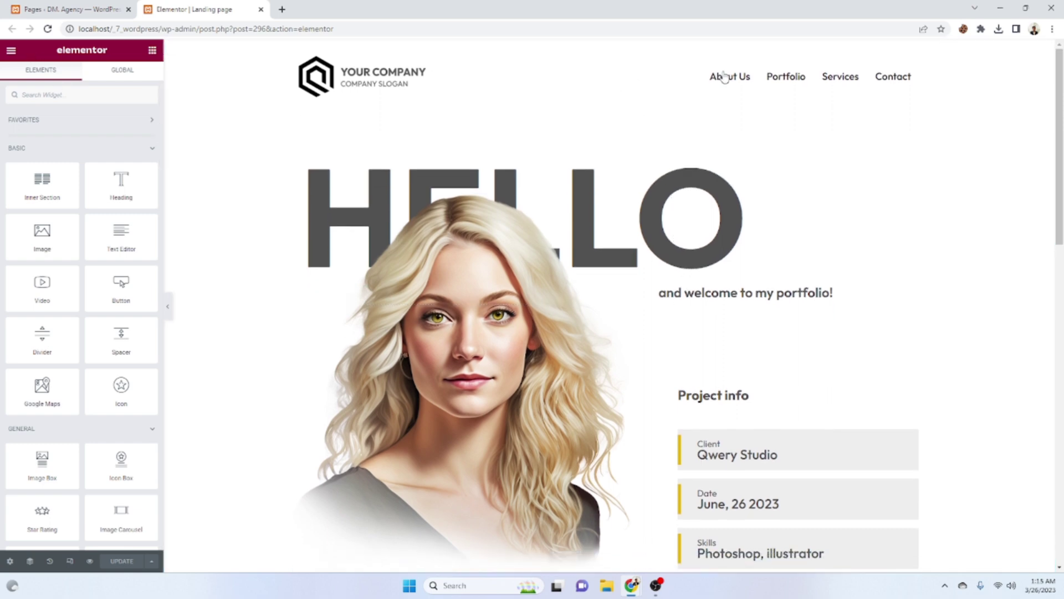
- Exit the landing page editor to the WordPress dashboard and dismiss the notice there
{"action": "left_click", "coordinate": [11, 51]}
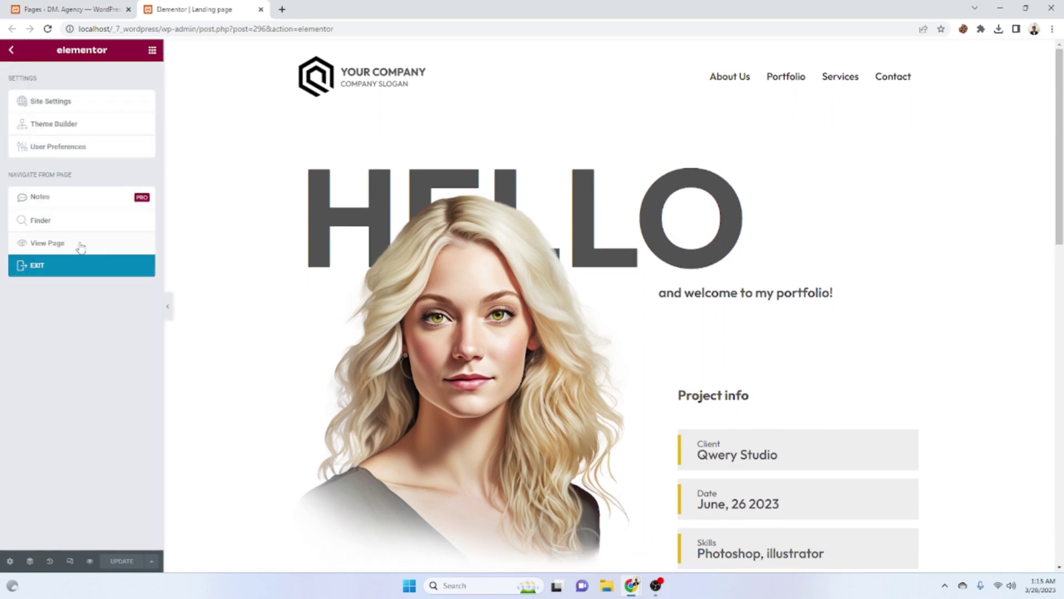
{"action": "left_click", "coordinate": [81, 266]}
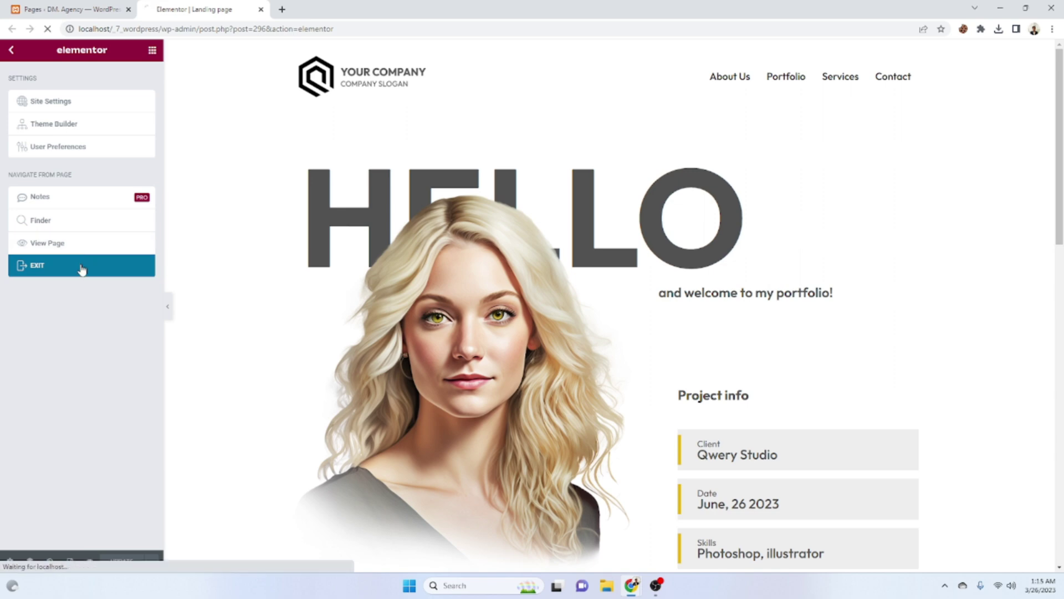
{"action": "left_click", "coordinate": [1041, 100]}
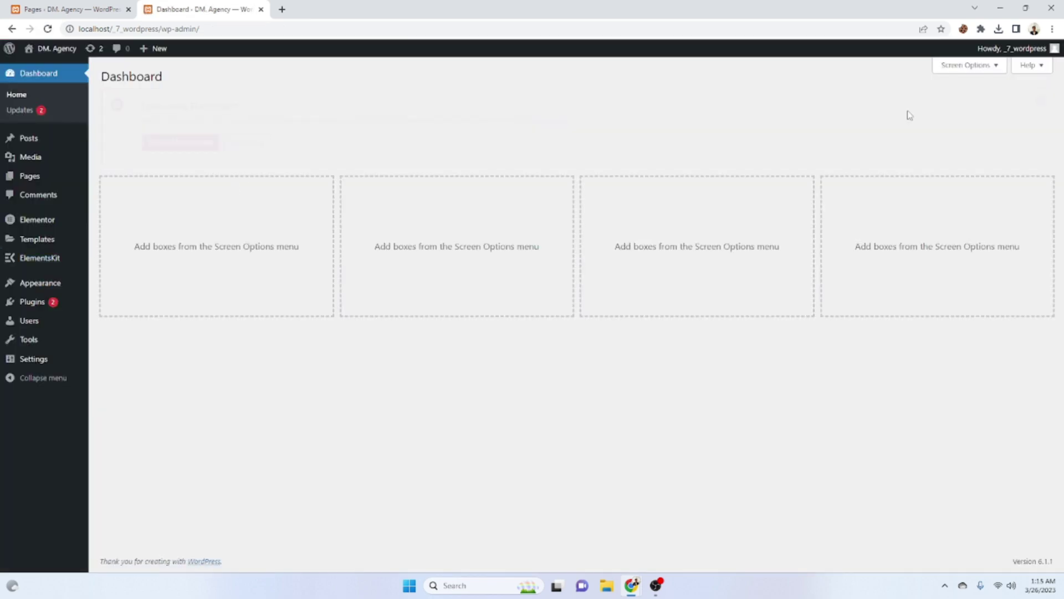
- Open the ElementsKit Header template for editing with Elementor
{"action": "mouse_move", "coordinate": [59, 261]}
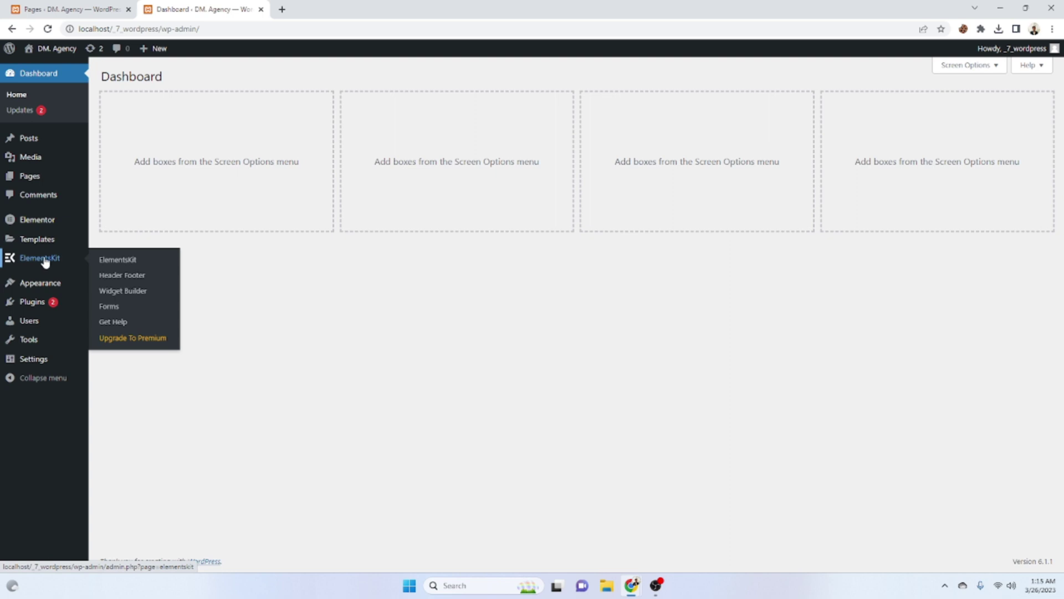
{"action": "left_click", "coordinate": [143, 275]}
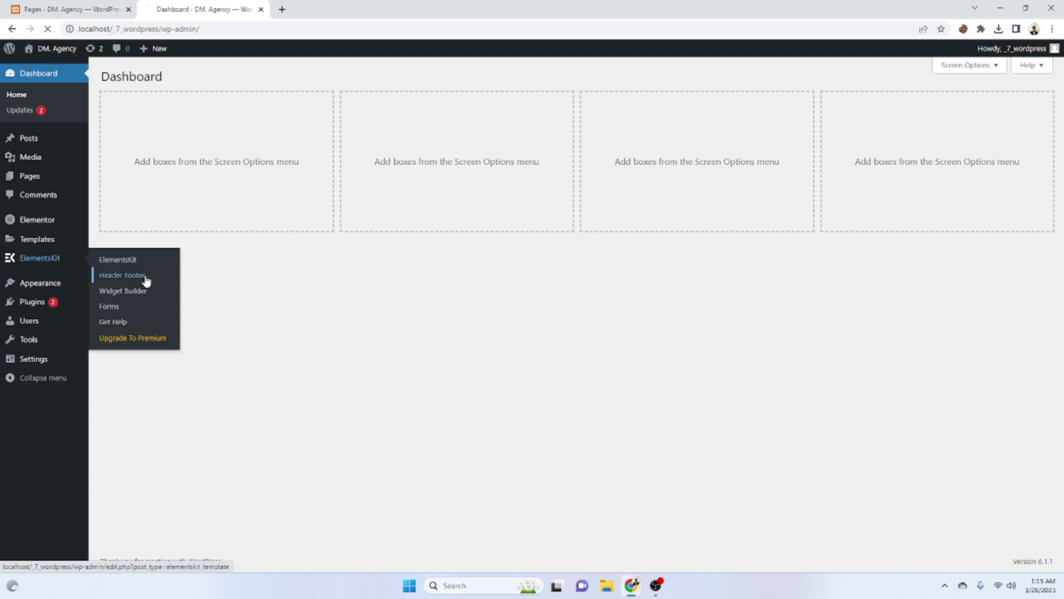
{"action": "mouse_move", "coordinate": [235, 289]}
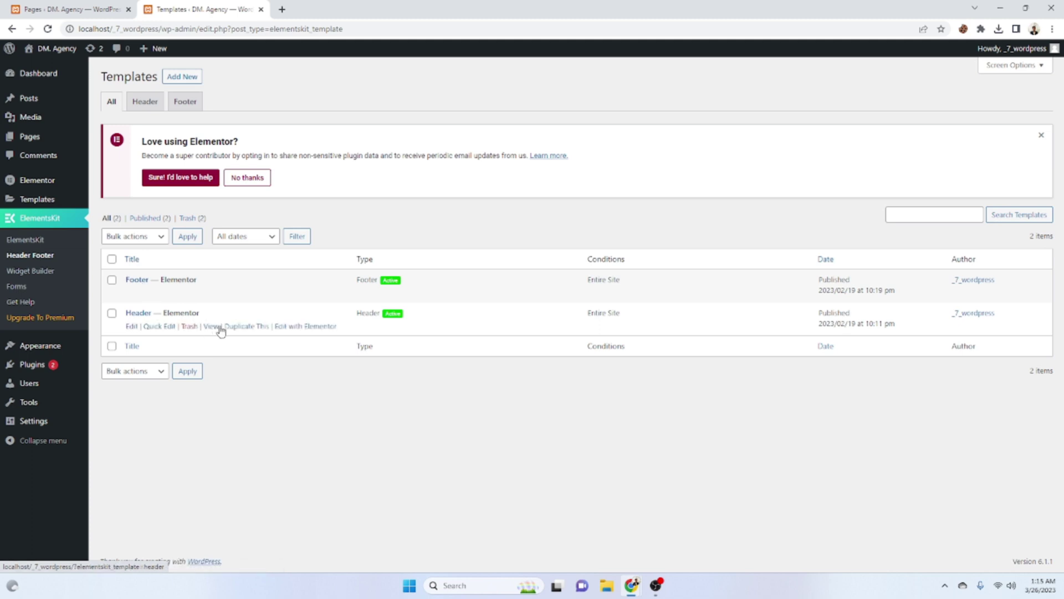
{"action": "mouse_move", "coordinate": [156, 313]}
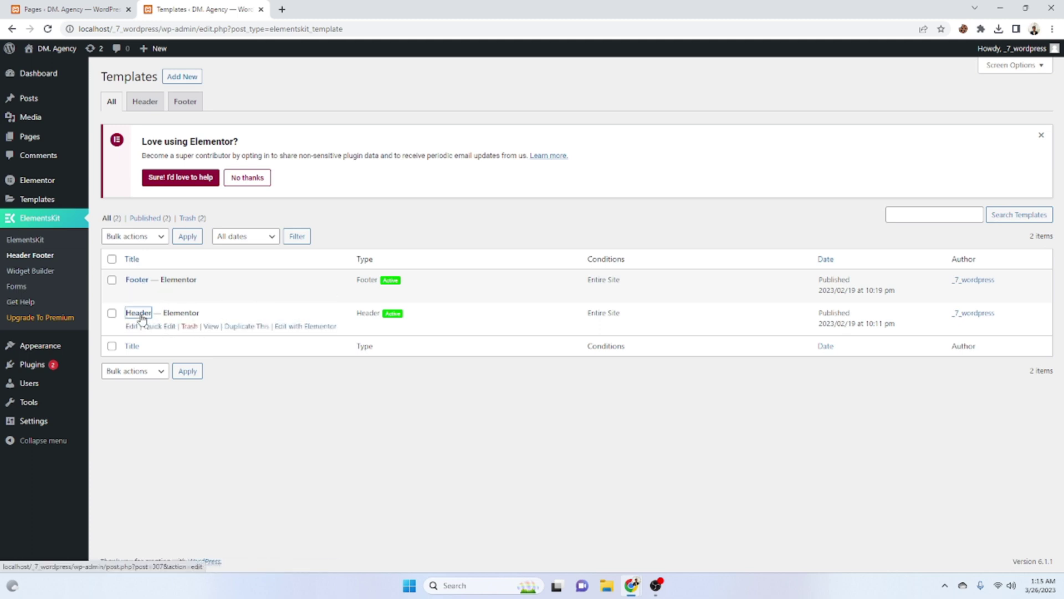
{"action": "left_click", "coordinate": [142, 317]}
{"action": "left_click", "coordinate": [292, 428]}
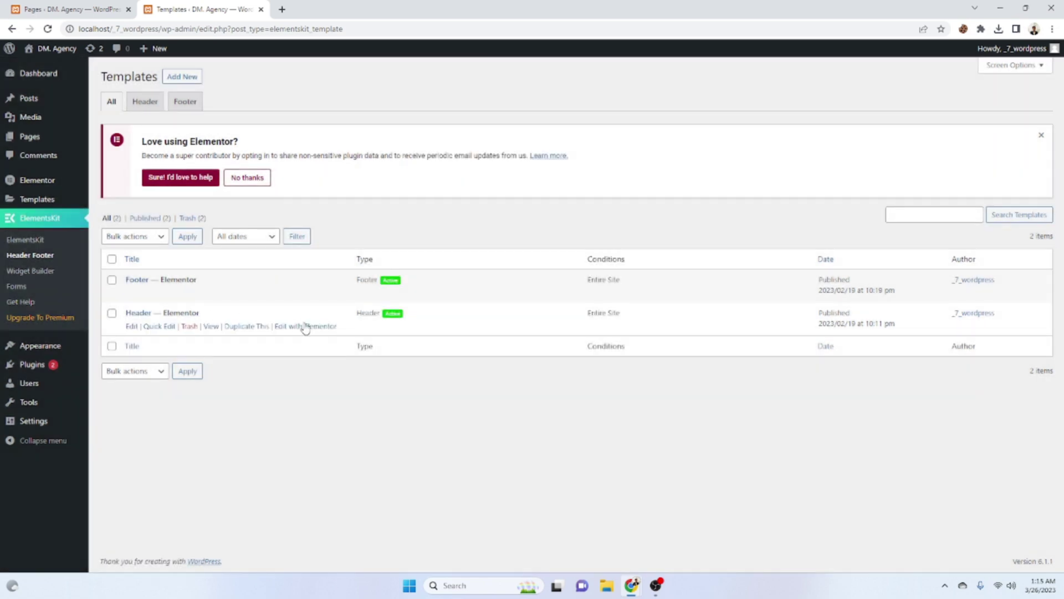
{"action": "left_click", "coordinate": [312, 330]}
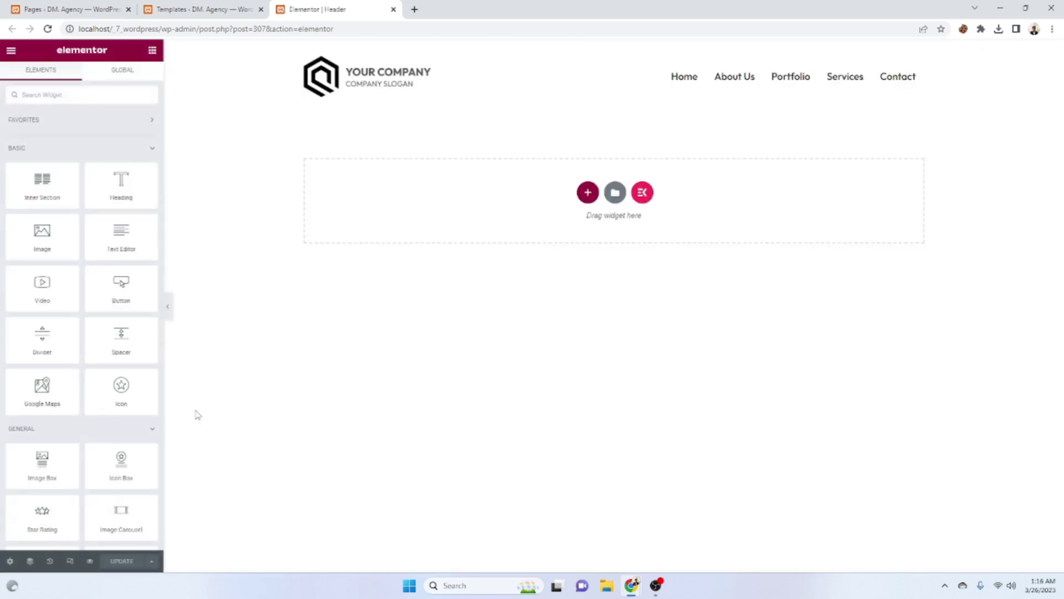
- In tablet view, set the header nav menu wrapper's width to 100%
{"action": "left_click", "coordinate": [70, 561]}
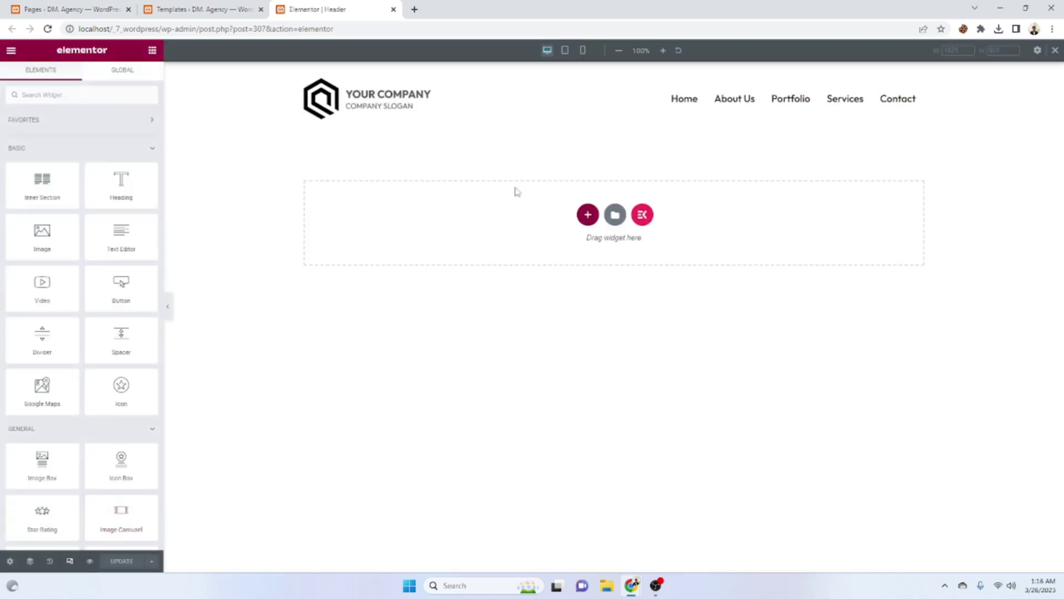
{"action": "left_click", "coordinate": [565, 50]}
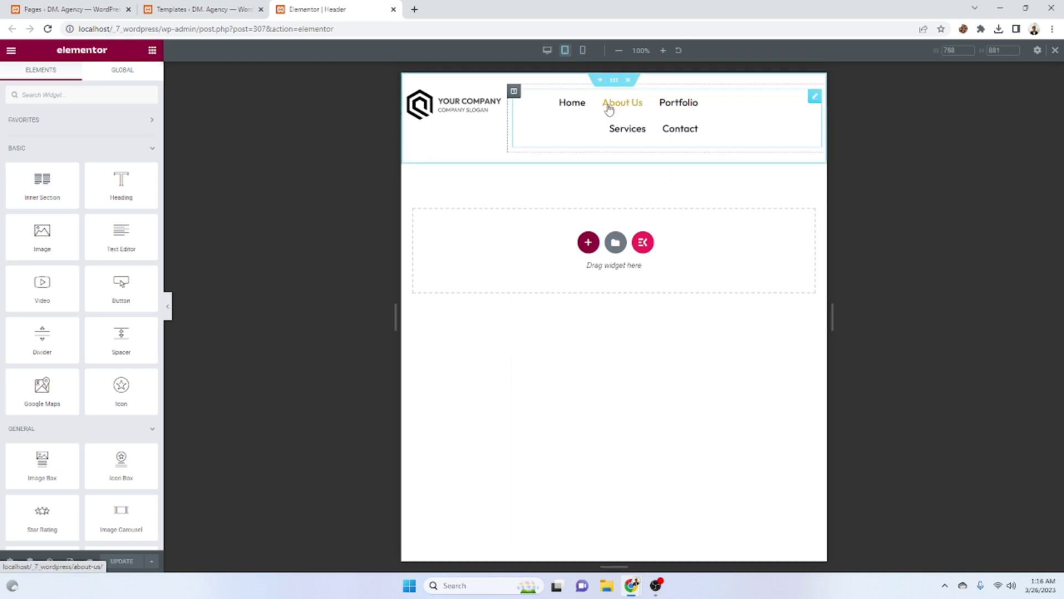
{"action": "left_click", "coordinate": [815, 97]}
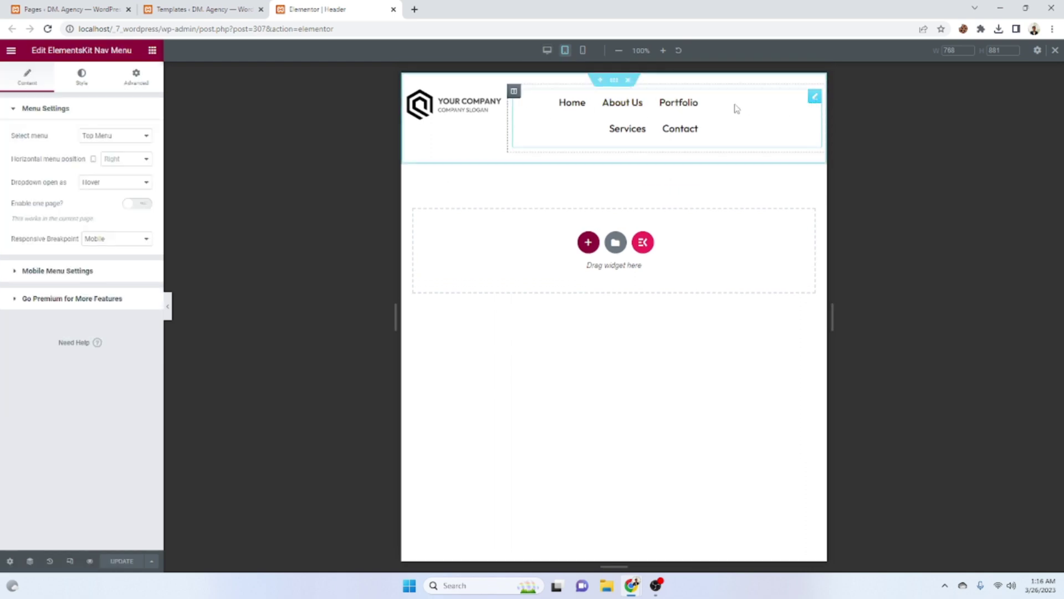
{"action": "left_click", "coordinate": [86, 76]}
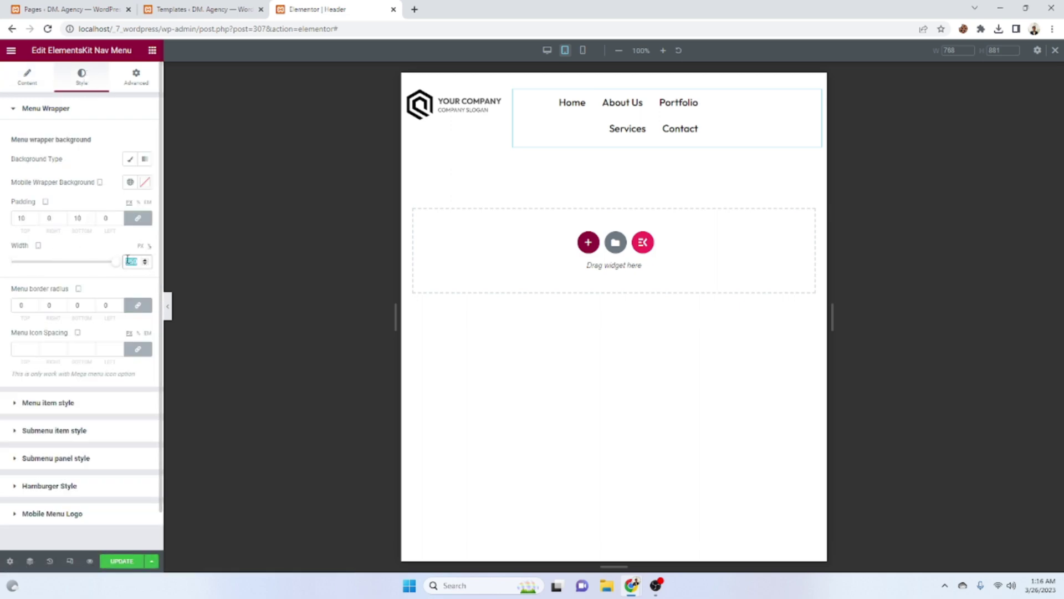
{"action": "type", "text": "100"}
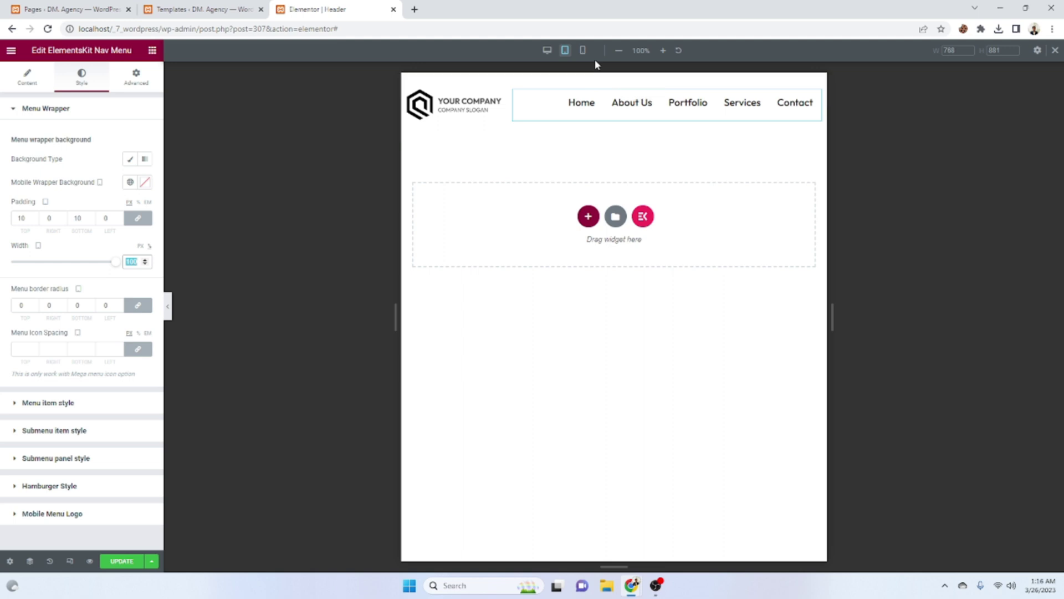
- In mobile view, set the logo column's width to 85% and the menu column's width to 15%
{"action": "left_click", "coordinate": [583, 50]}
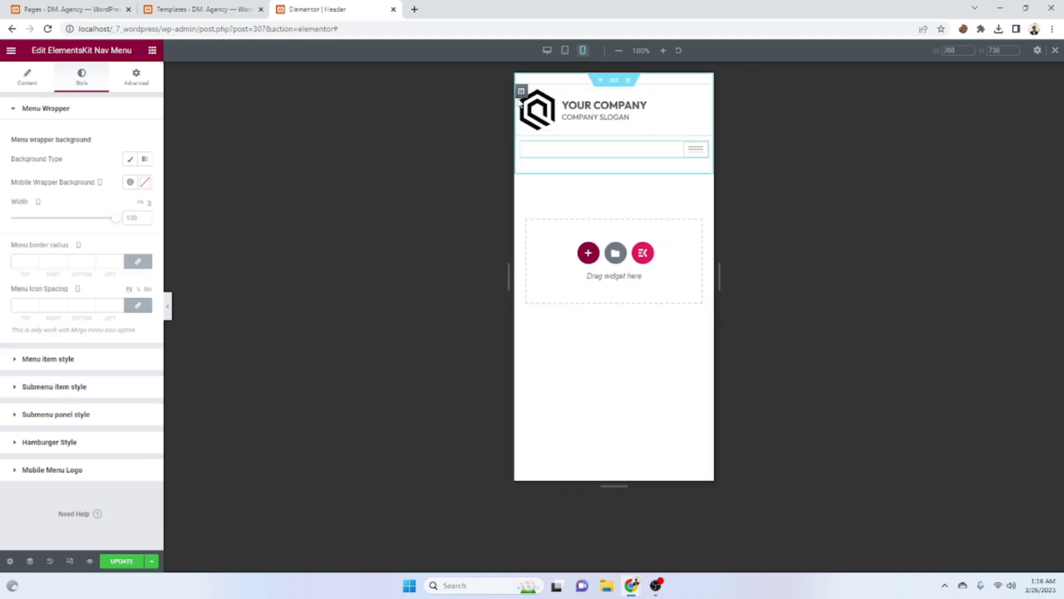
{"action": "left_click", "coordinate": [521, 91]}
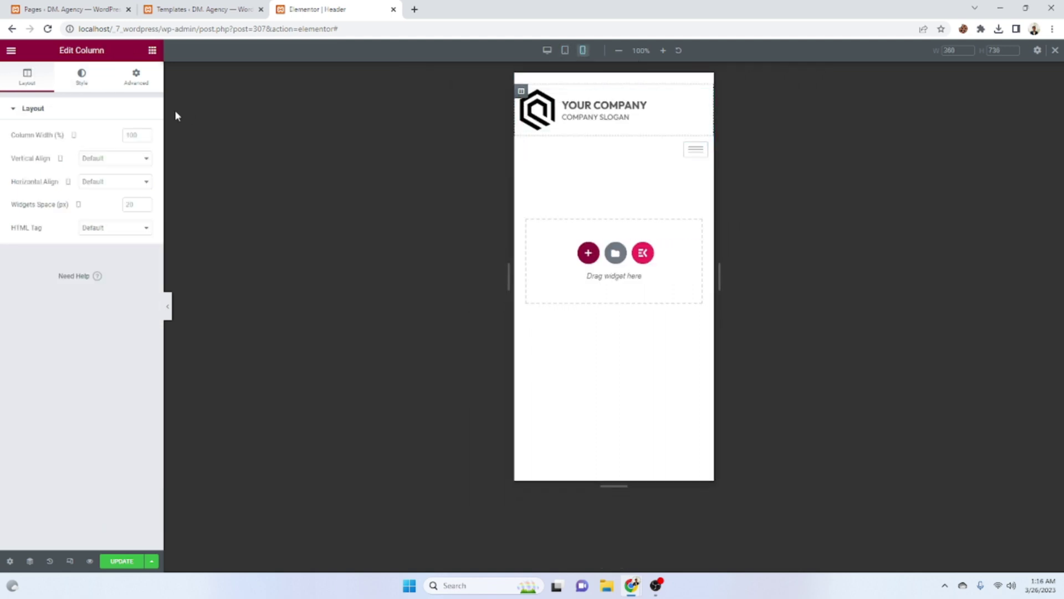
{"action": "type", "text": "85"}
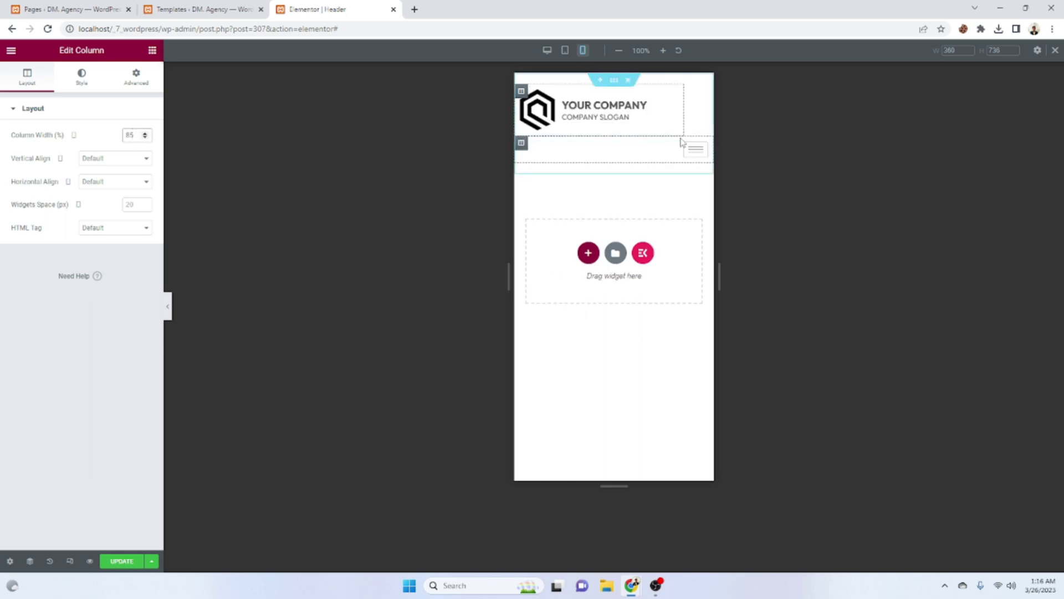
{"action": "left_click", "coordinate": [521, 143]}
{"action": "left_click", "coordinate": [136, 136]}
{"action": "type", "text": "15"}
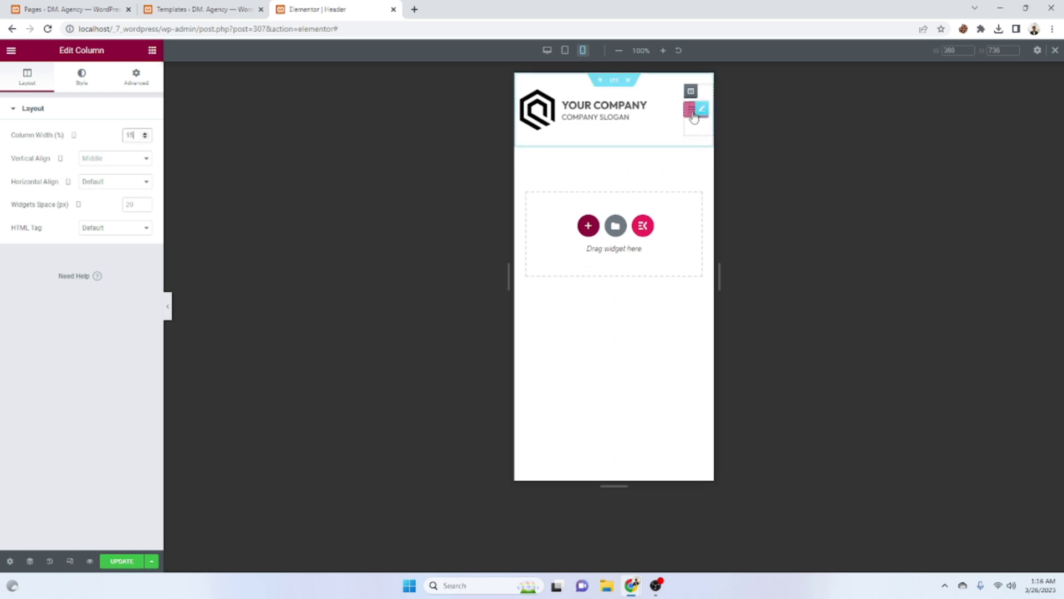
- Set the header section's mobile padding to 0 on all sides
{"action": "left_click", "coordinate": [618, 81]}
{"action": "left_click", "coordinate": [136, 78]}
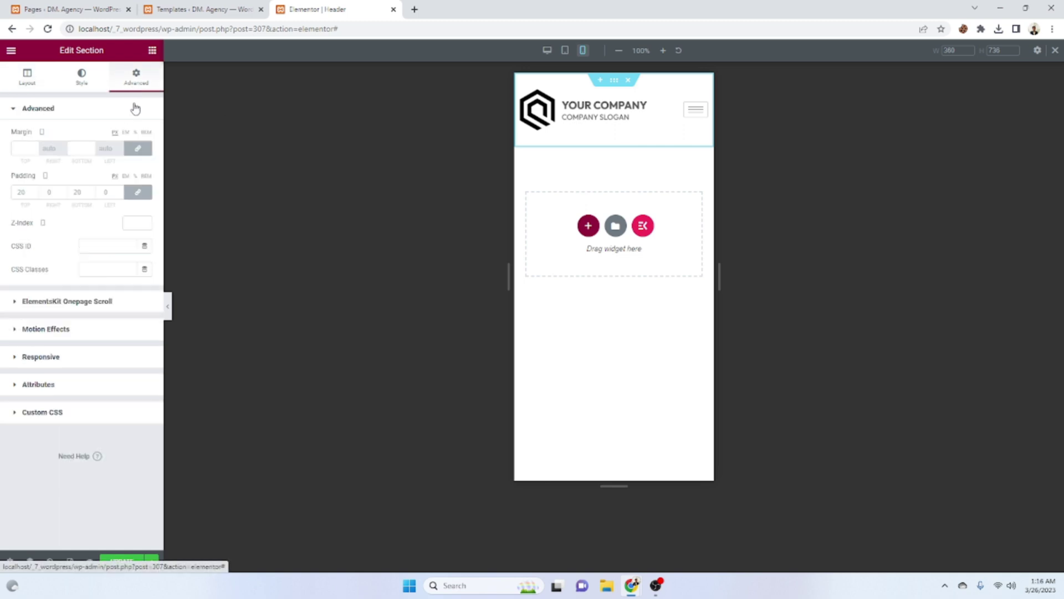
{"action": "left_click", "coordinate": [138, 192]}
{"action": "left_click", "coordinate": [138, 192]}
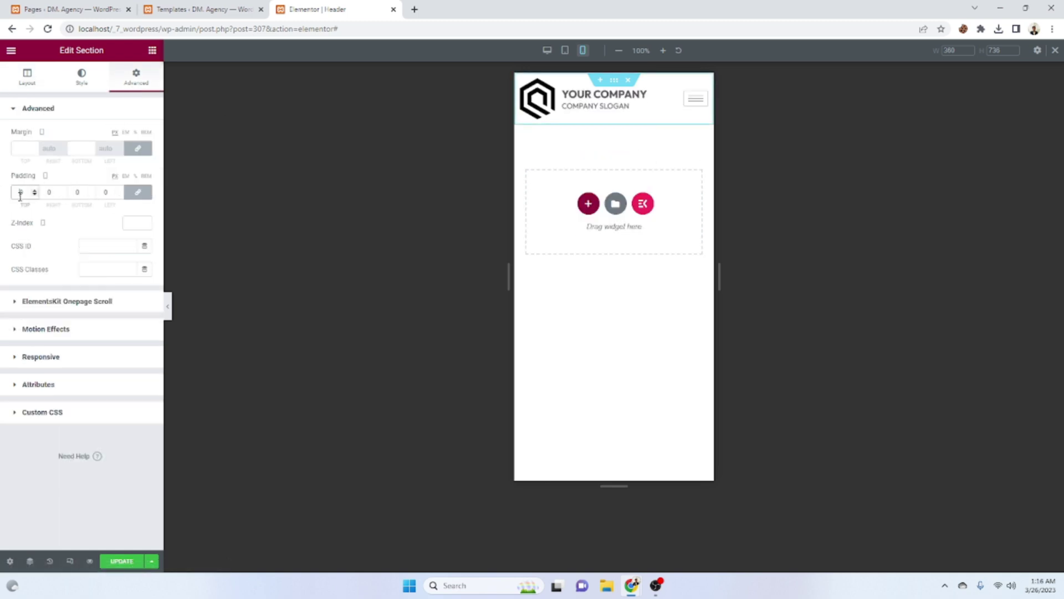
- In mobile view, set the header section's padding to 20 on all sides and the logo image's width to 160 px
{"action": "type", "text": "20"}
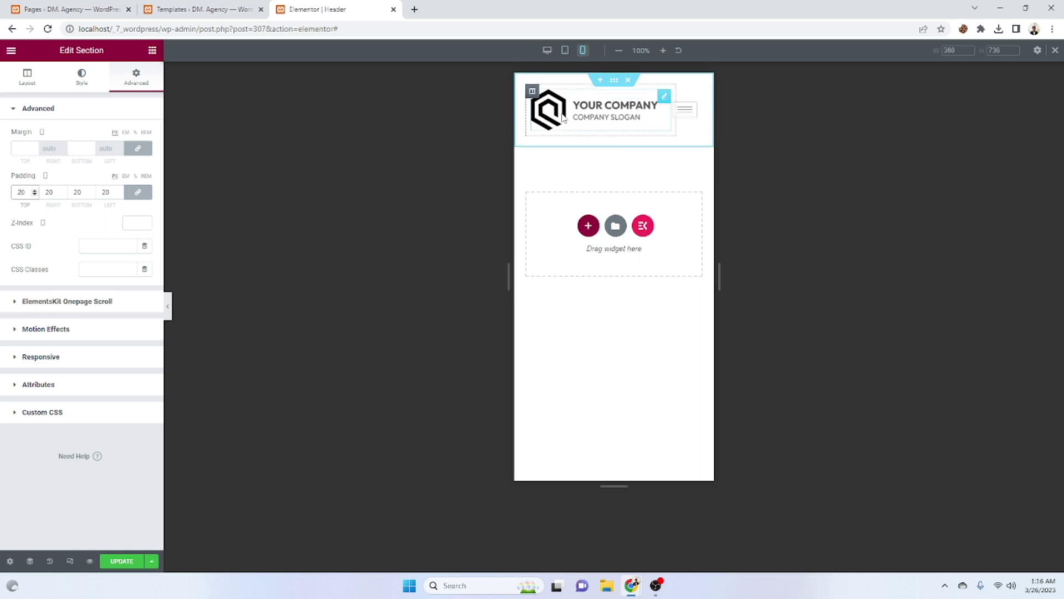
{"action": "left_click", "coordinate": [663, 96]}
{"action": "left_click", "coordinate": [82, 77]}
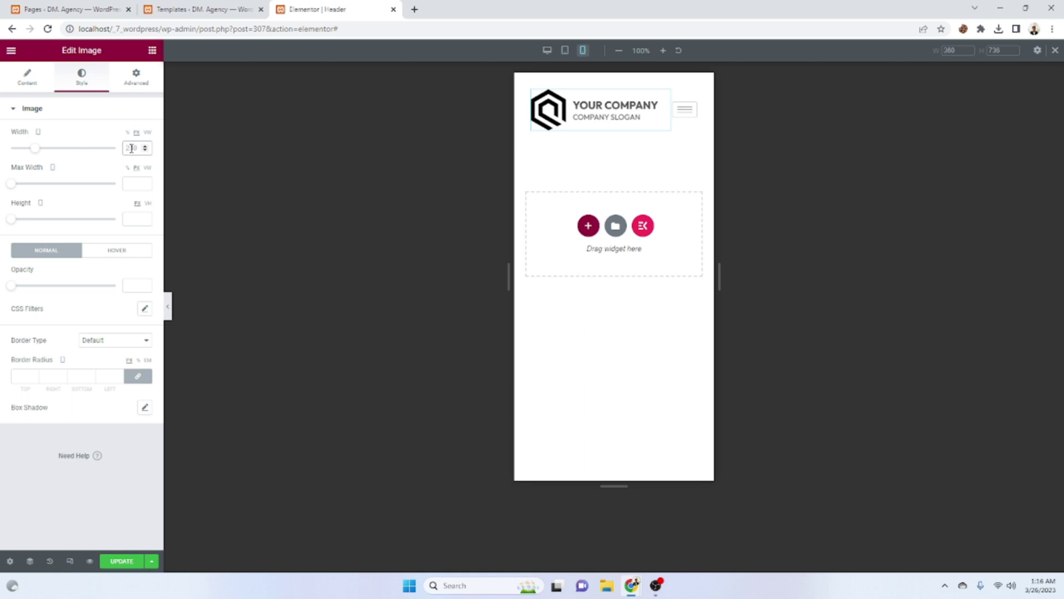
{"action": "key", "text": "BackSpace"}
{"action": "type", "text": "1"}
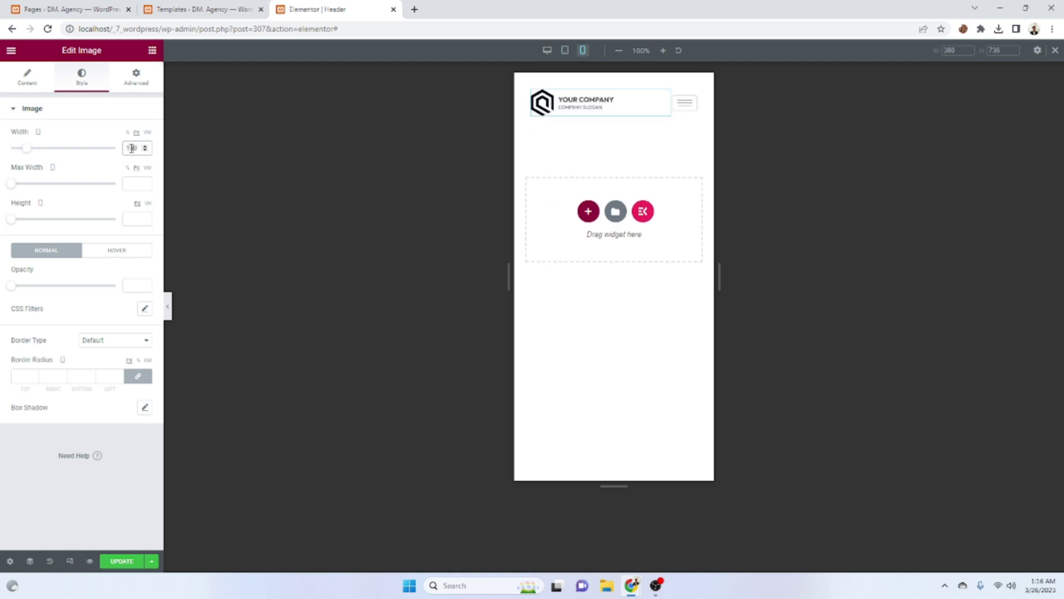
{"action": "key", "text": "BackSpace"}
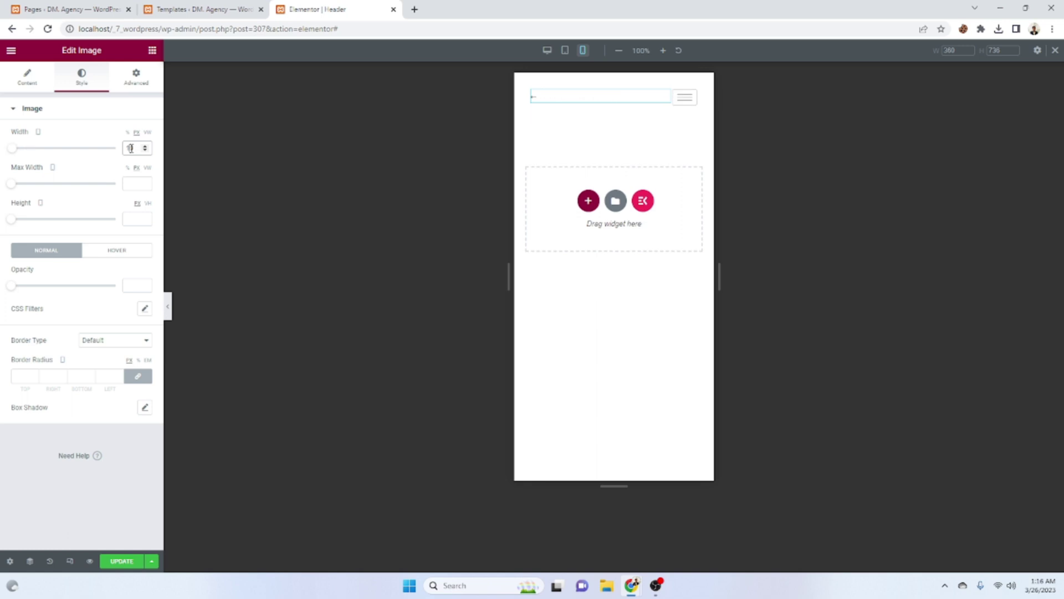
{"action": "type", "text": "50"}
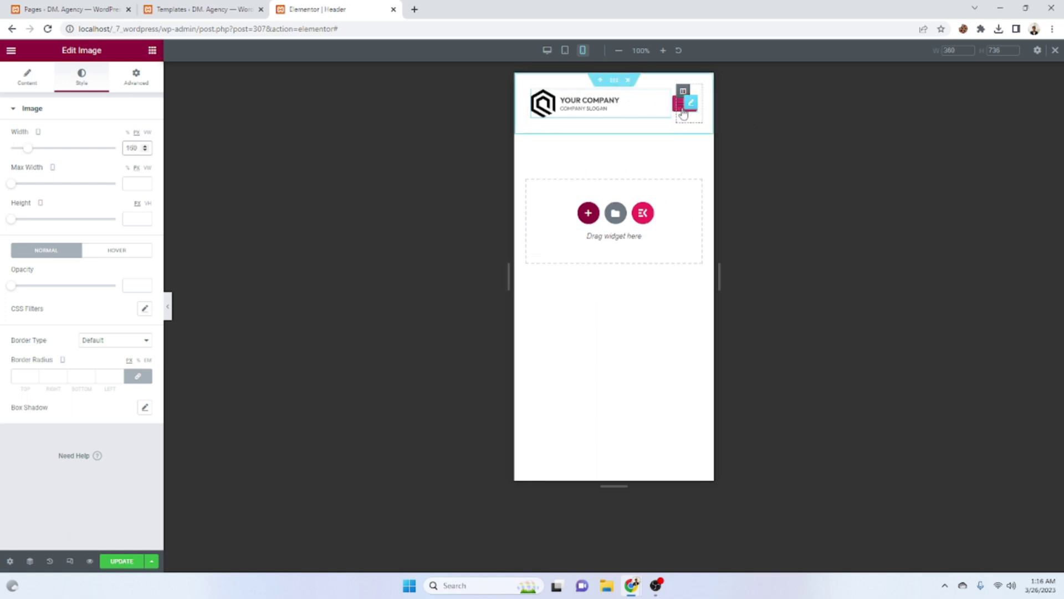
- Save the header template's changes and exit the Elementor editor to the WordPress dashboard
{"action": "left_click", "coordinate": [684, 113]}
{"action": "left_click", "coordinate": [123, 561]}
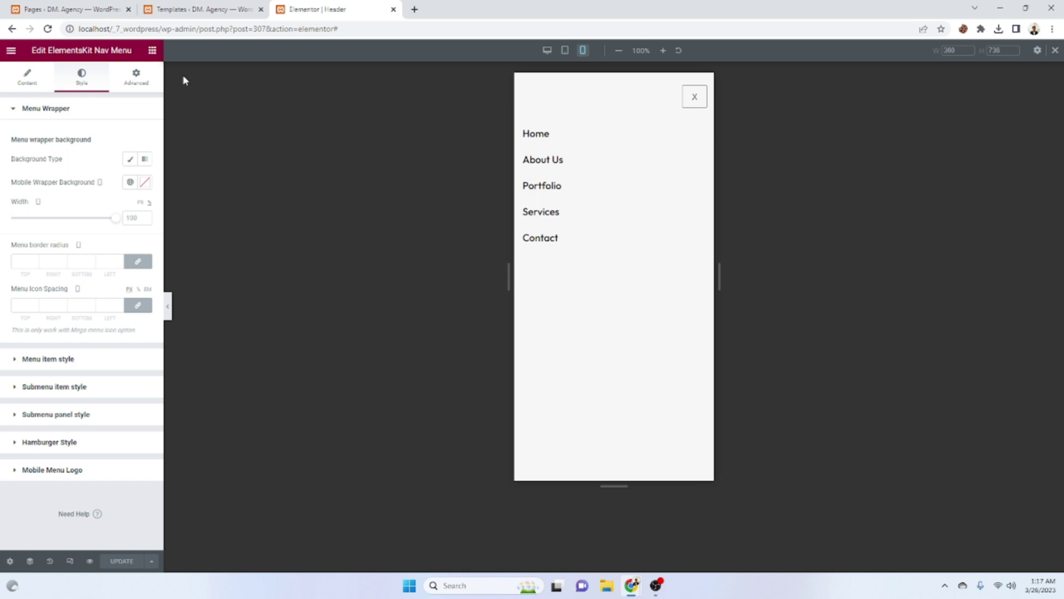
{"action": "left_click", "coordinate": [565, 51]}
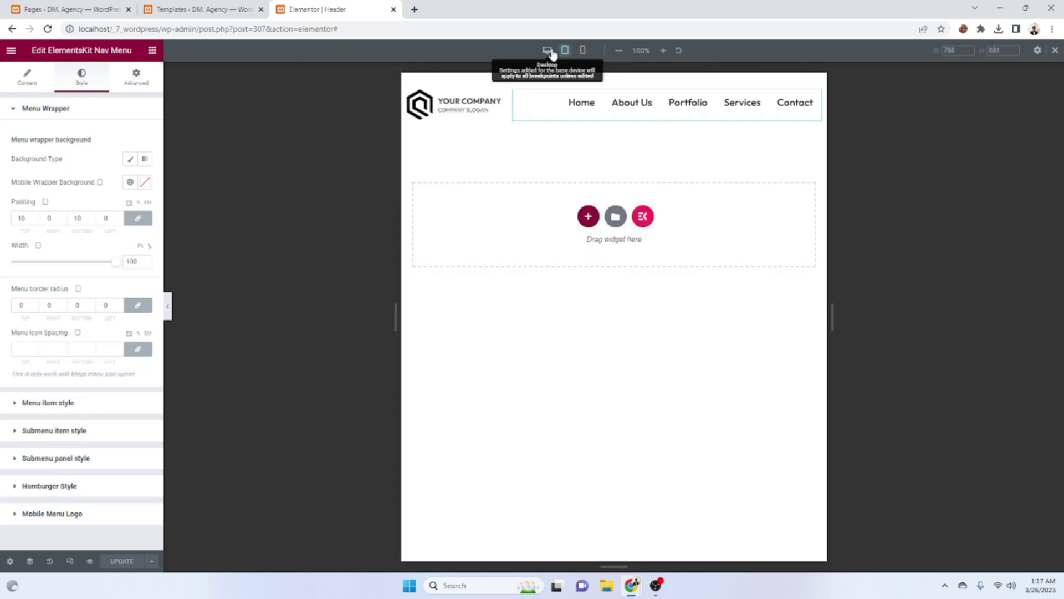
{"action": "left_click", "coordinate": [10, 53]}
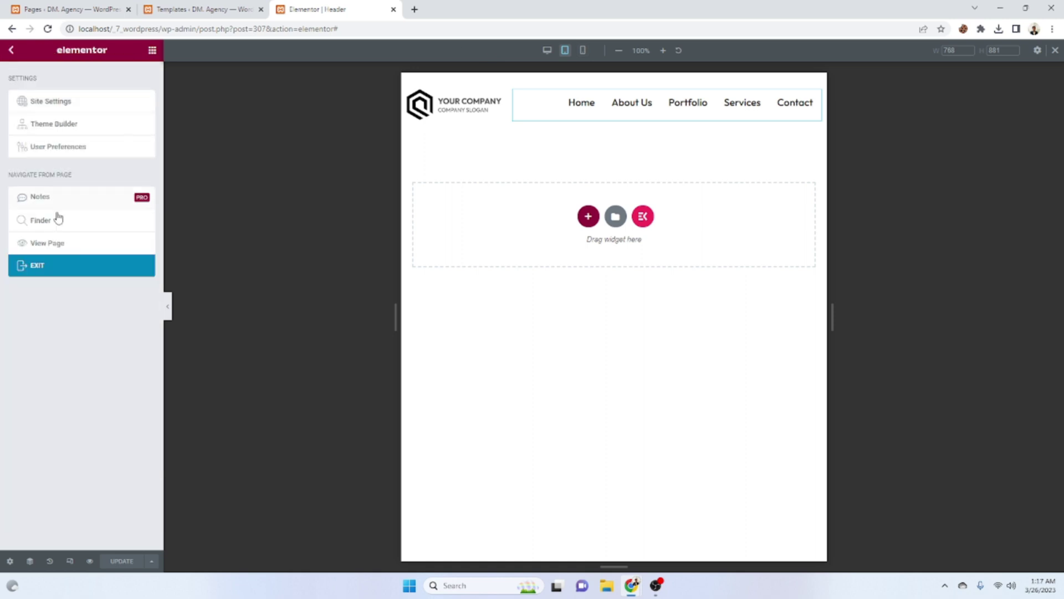
{"action": "left_click", "coordinate": [73, 270]}
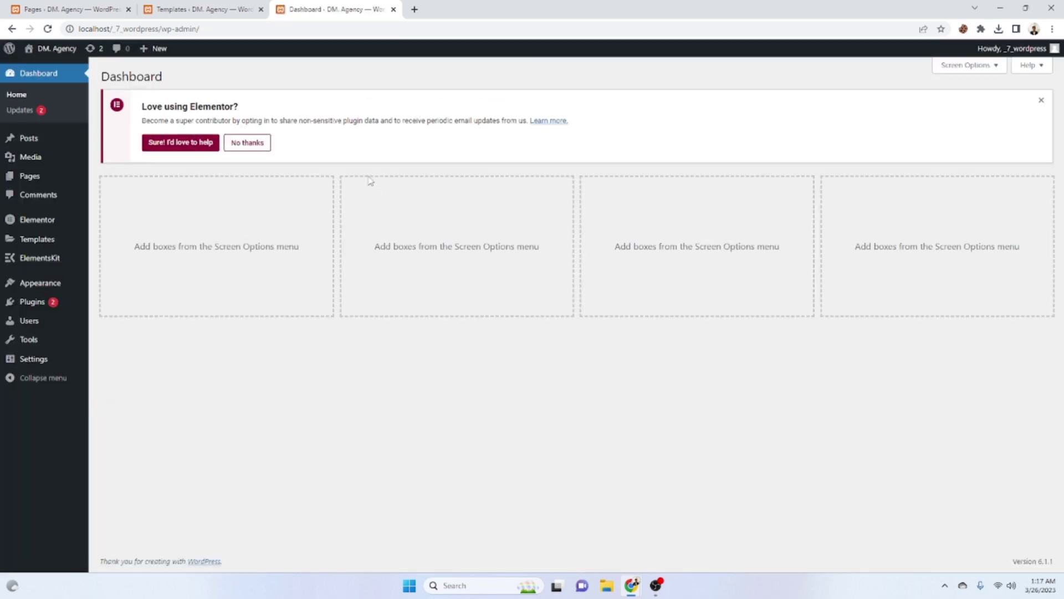
- Open the ElementsKit Footer template for editing with Elementor
{"action": "left_click", "coordinate": [54, 262]}
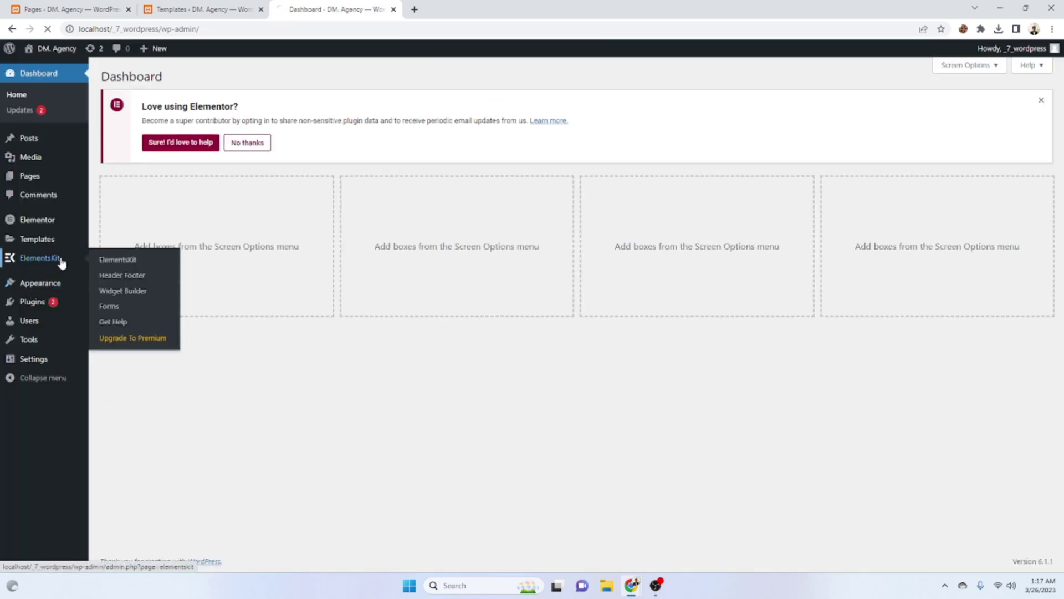
{"action": "left_click", "coordinate": [31, 255]}
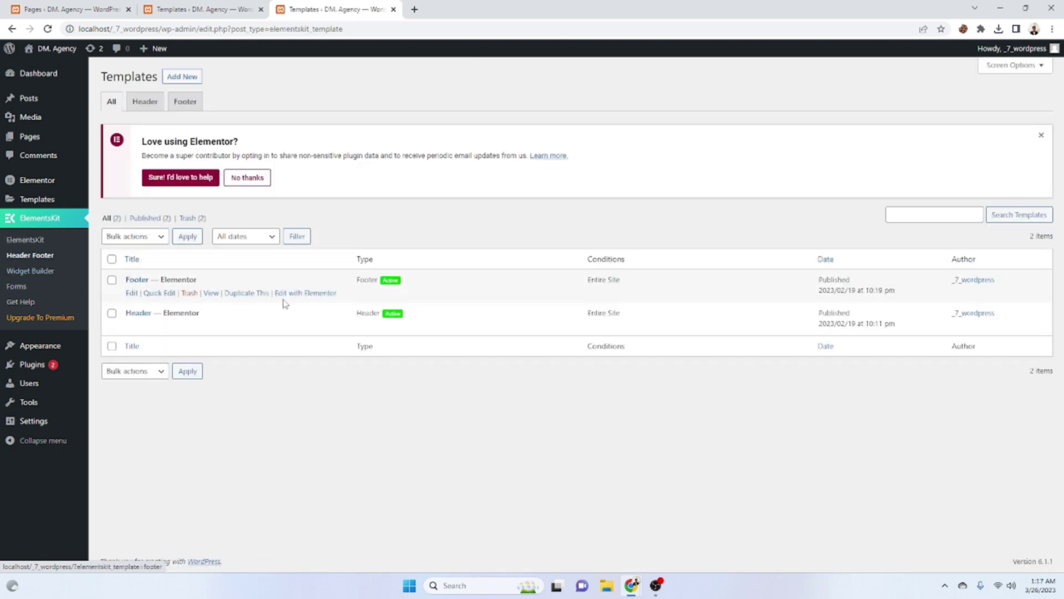
{"action": "left_click", "coordinate": [318, 294]}
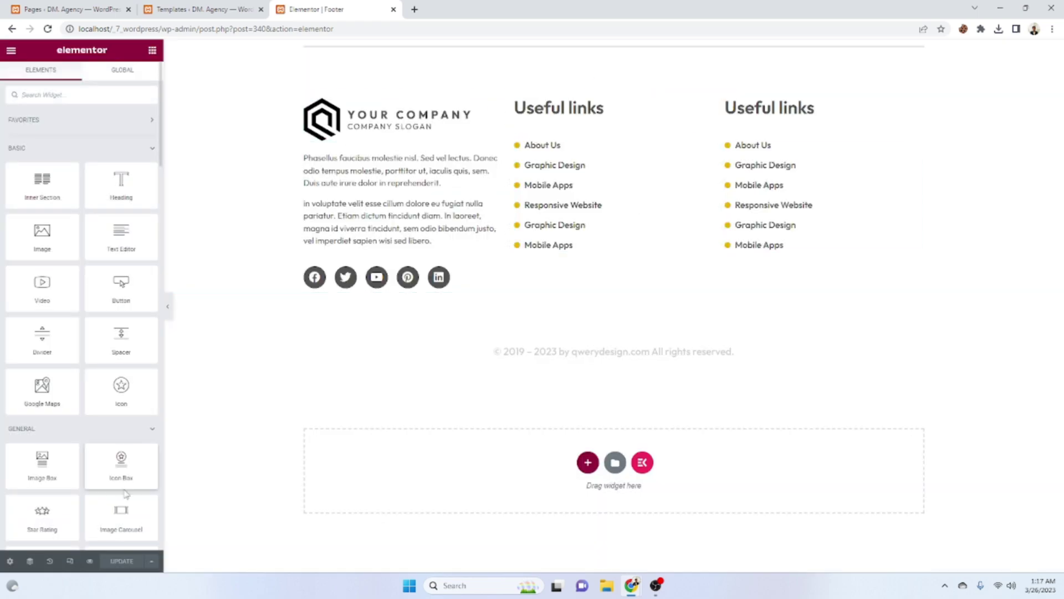
- In tablet view, unlink the footer divider's padding values and set its bottom padding to 50
{"action": "left_click", "coordinate": [69, 561]}
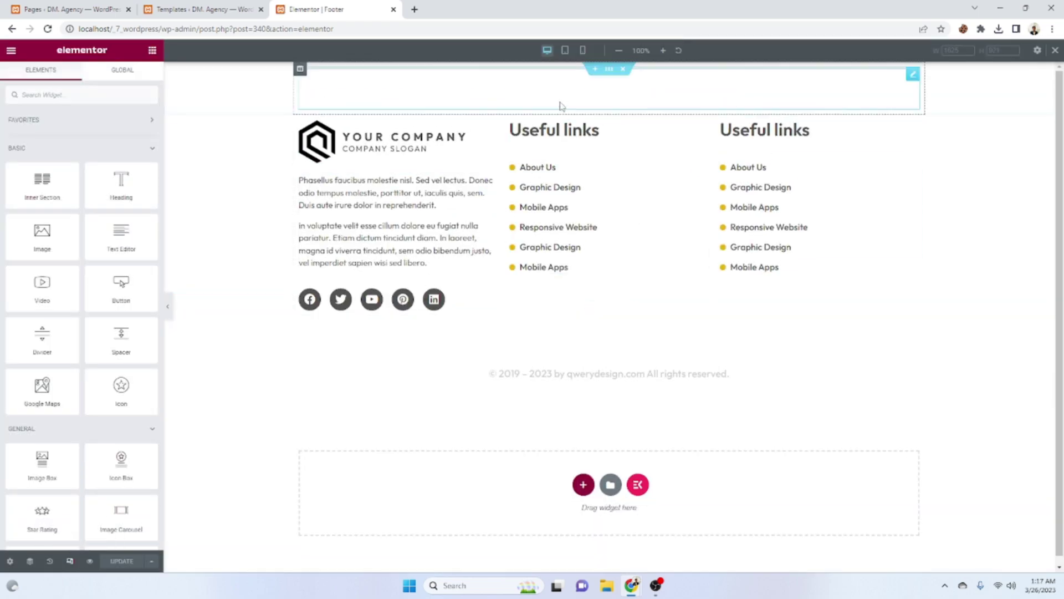
{"action": "left_click", "coordinate": [565, 49]}
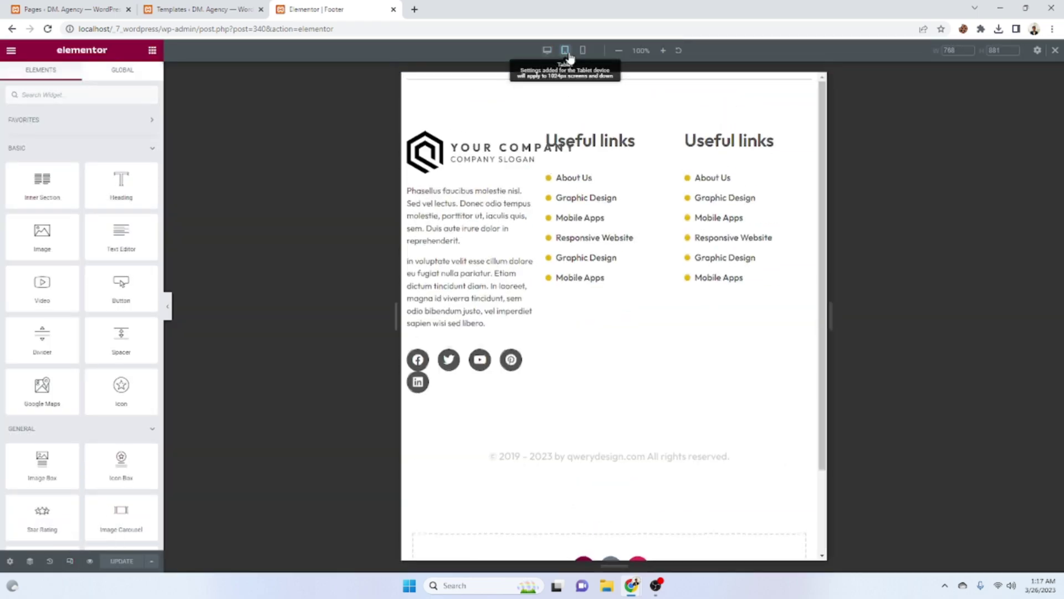
{"action": "left_click", "coordinate": [608, 100]}
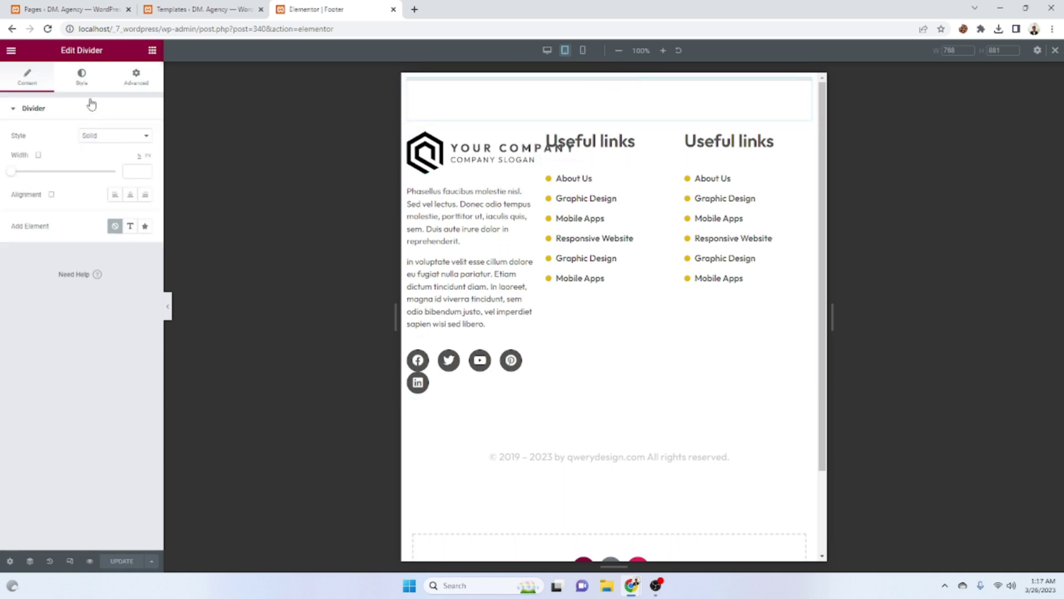
{"action": "left_click", "coordinate": [126, 86]}
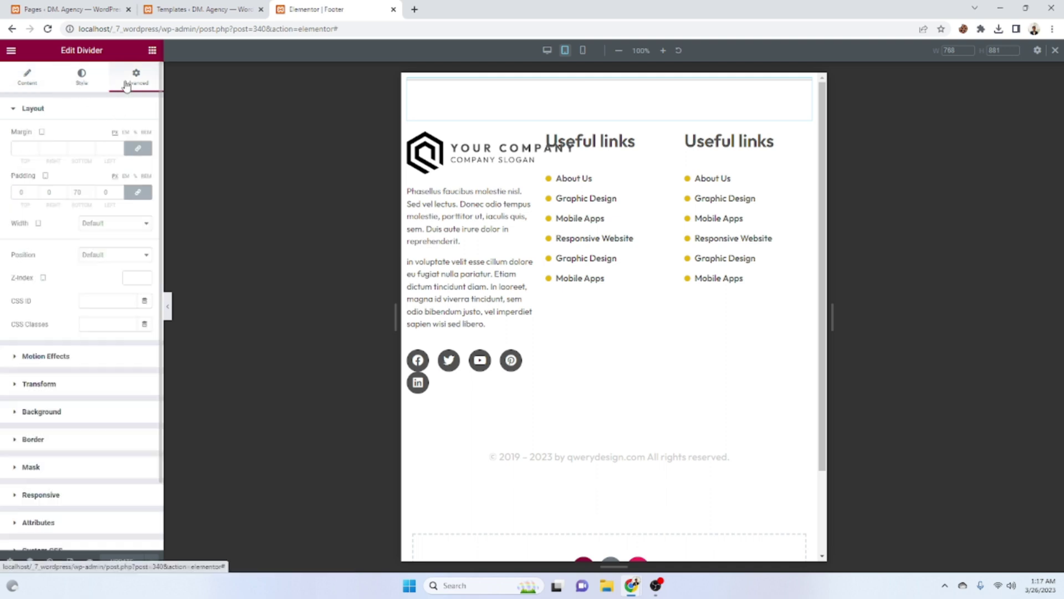
{"action": "left_click", "coordinate": [138, 192]}
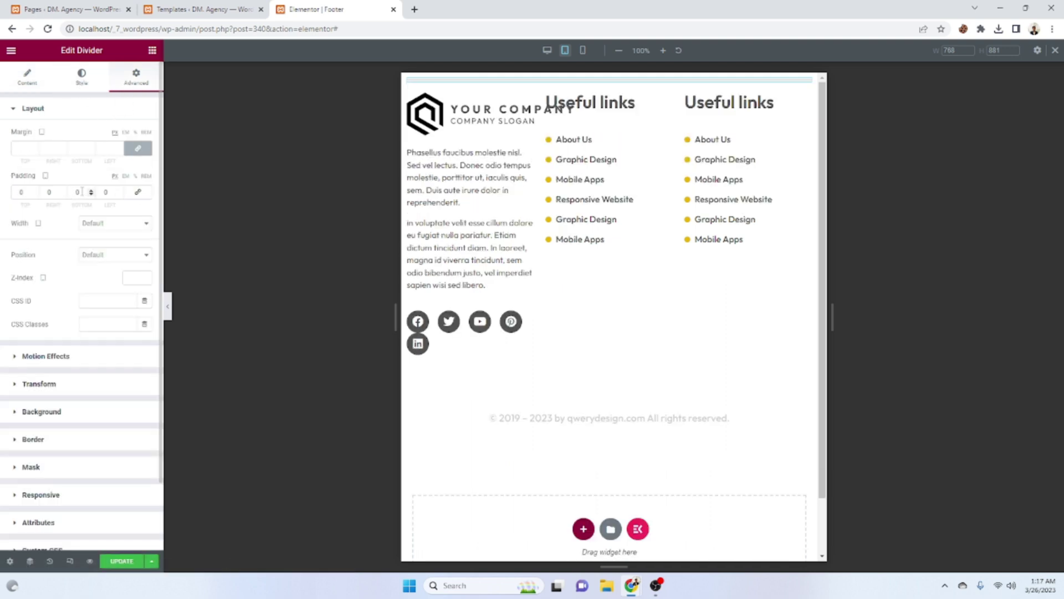
{"action": "type", "text": "5"}
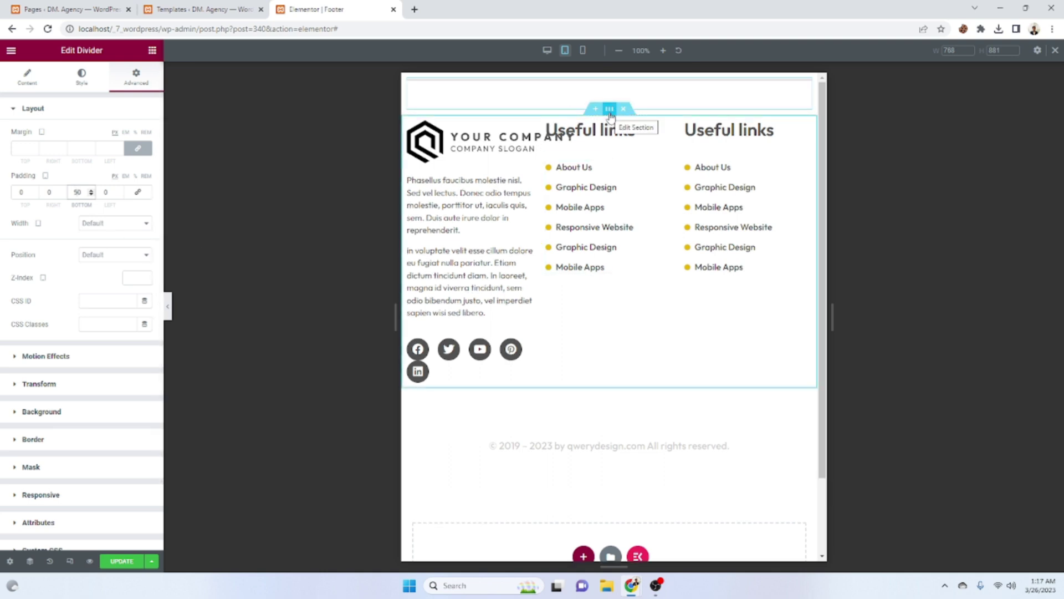
- Set the footer logo image's tablet width and max width both to 160 px
{"action": "mouse_move", "coordinate": [611, 82]}
{"action": "left_click", "coordinate": [609, 111]}
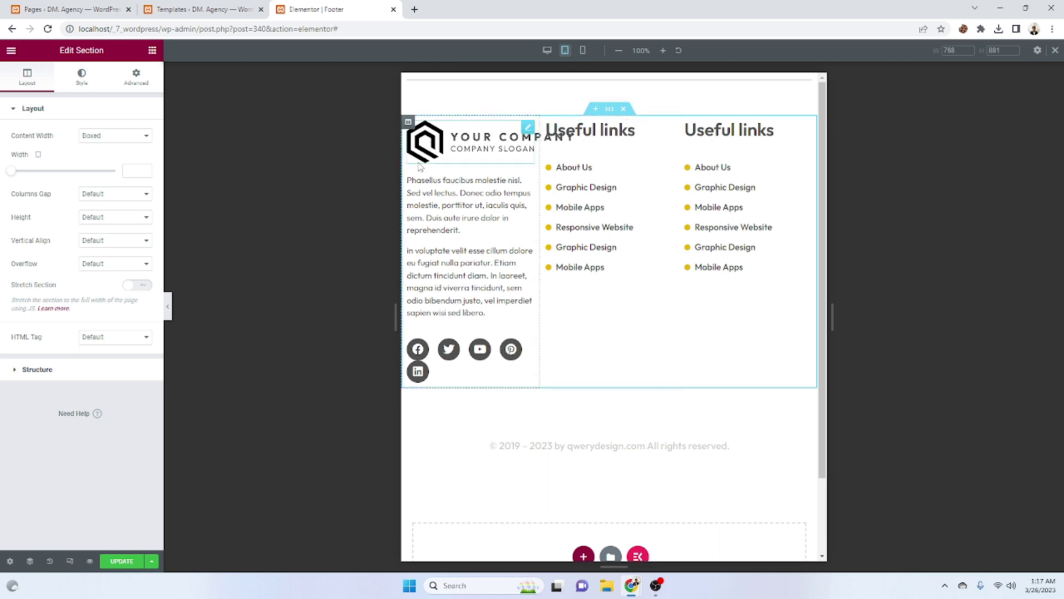
{"action": "left_click", "coordinate": [498, 145]}
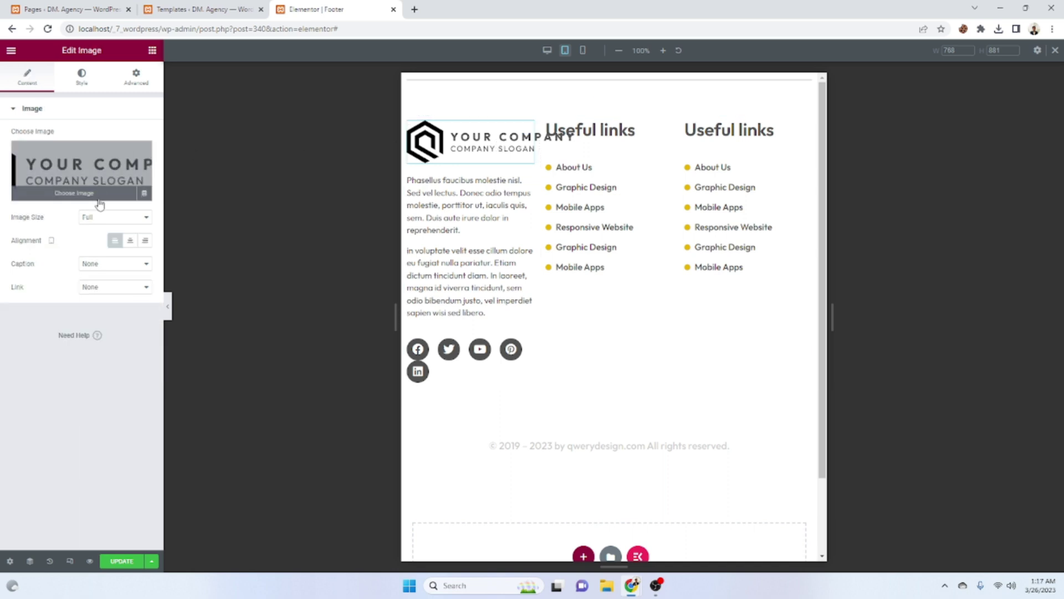
{"action": "left_click", "coordinate": [81, 80]}
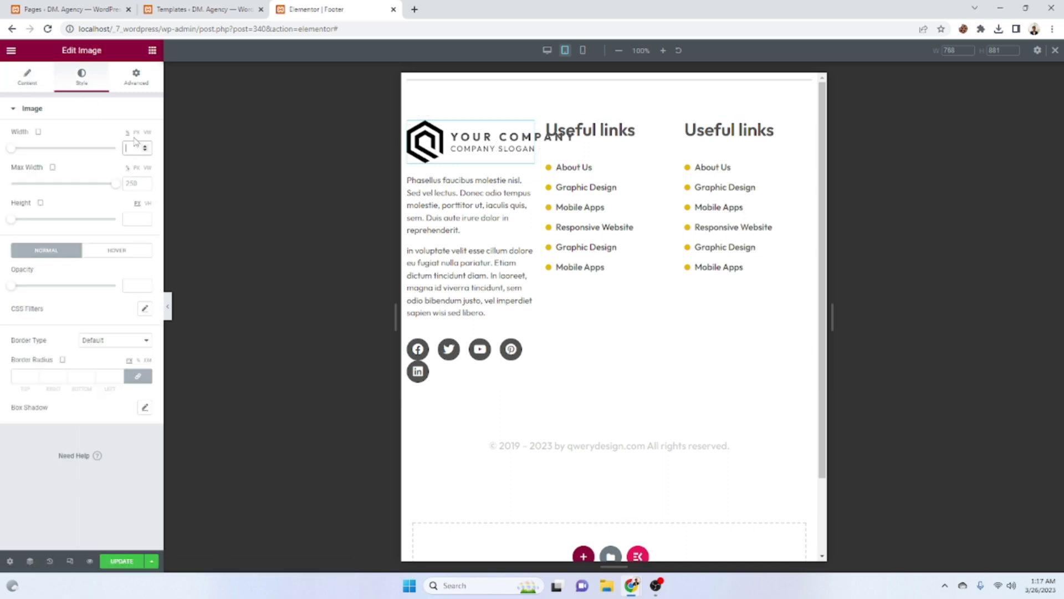
{"action": "type", "text": "10"}
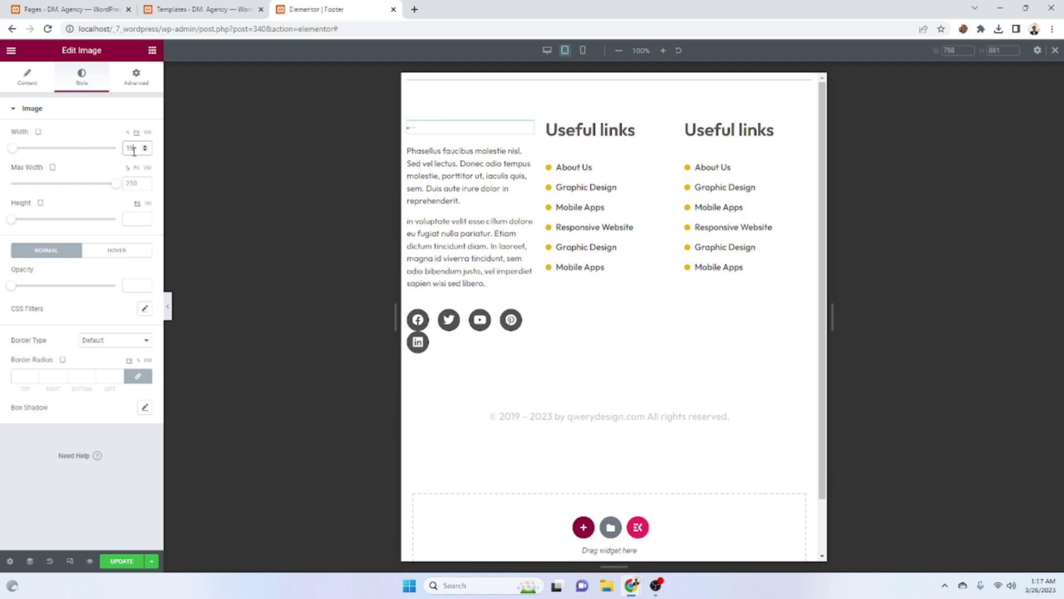
{"action": "type", "text": "0"}
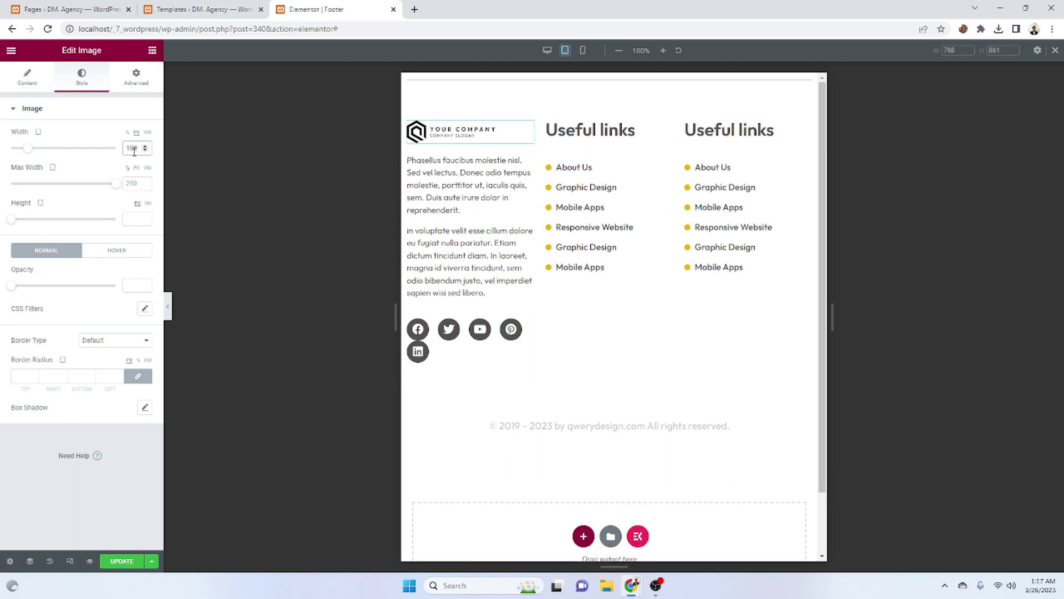
{"action": "left_click", "coordinate": [129, 184]}
{"action": "left_click", "coordinate": [137, 169]}
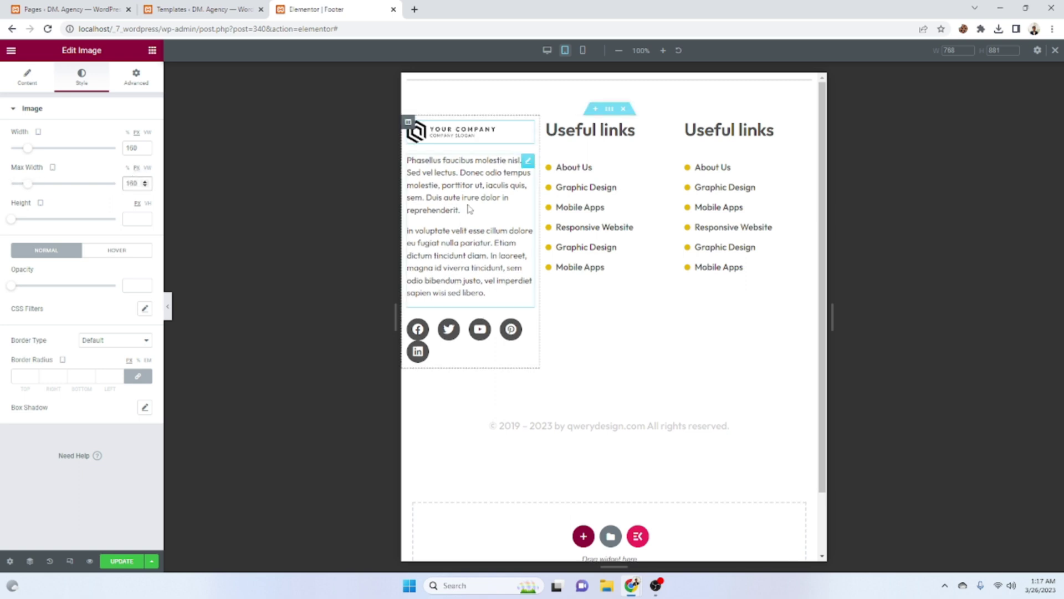
- Set the tablet font size of the footer's description text below the logo to 14 px
{"action": "left_click", "coordinate": [486, 292]}
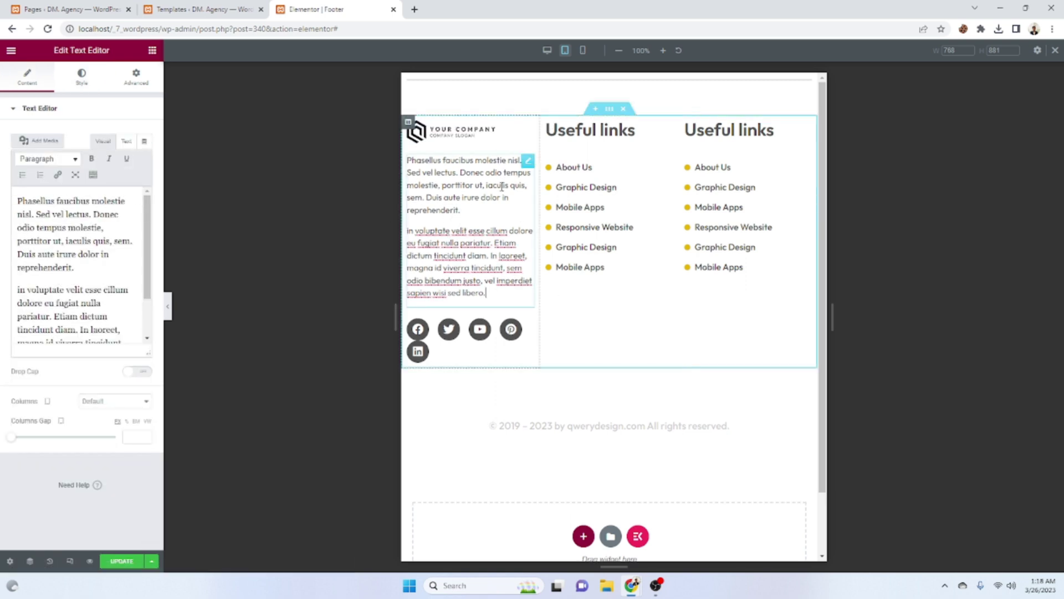
{"action": "left_click", "coordinate": [82, 77]}
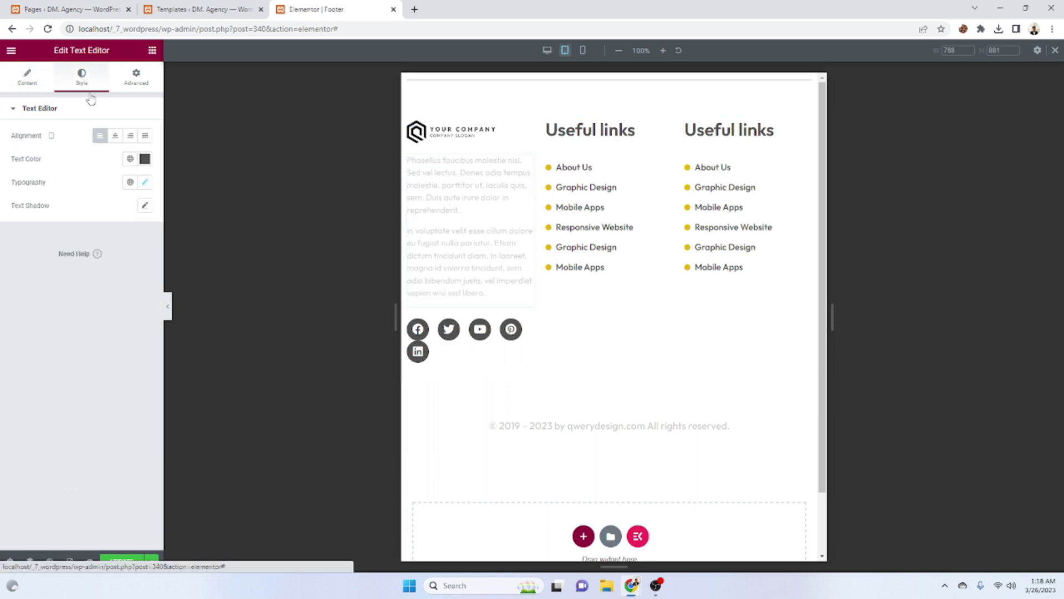
{"action": "left_click", "coordinate": [145, 182]}
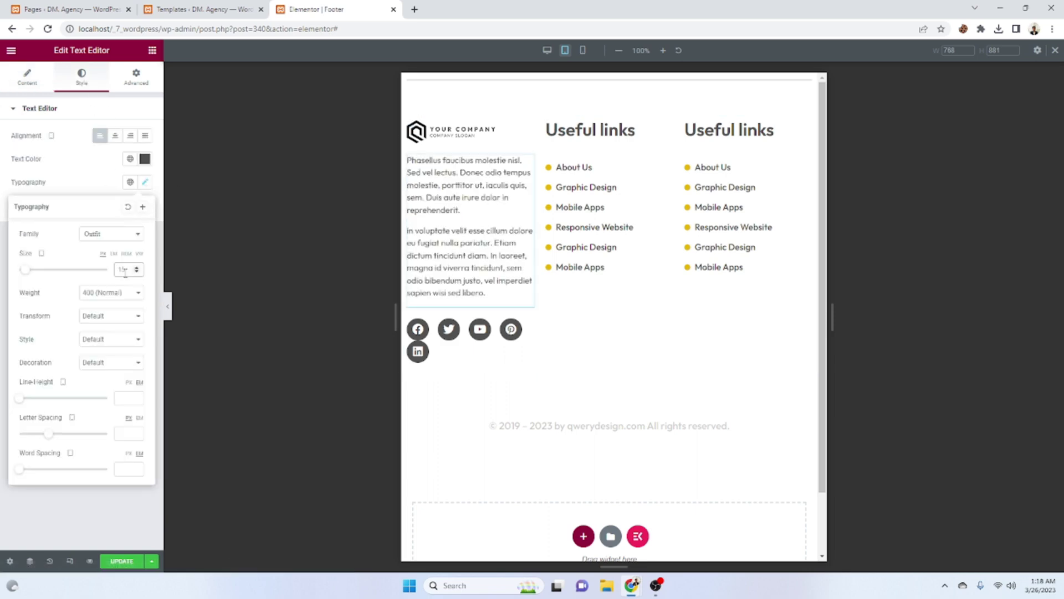
{"action": "key", "text": "Down"}
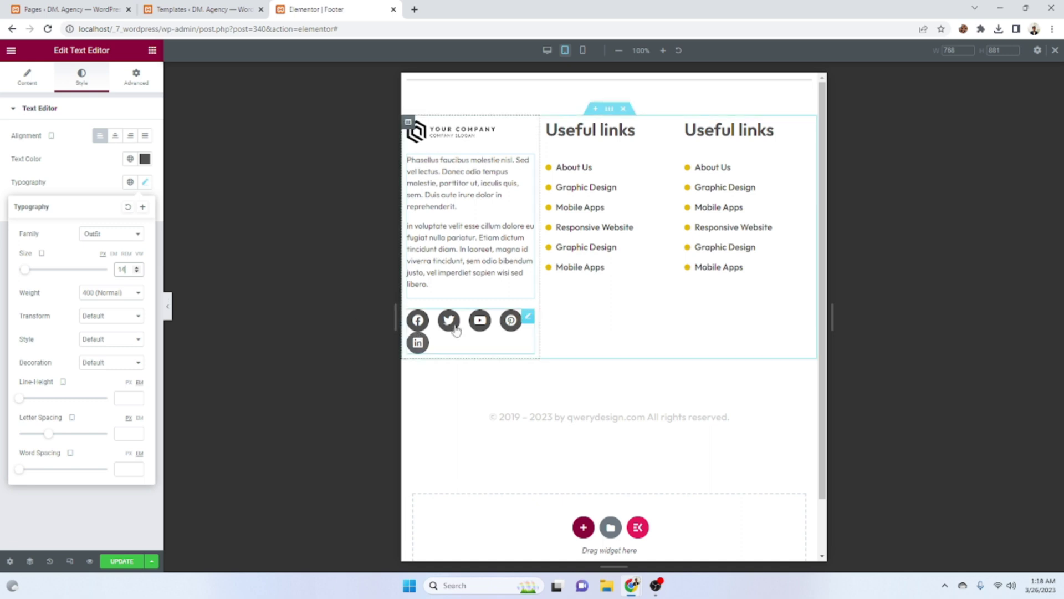
- Set the footer social icons' tablet size to 15
{"action": "left_click", "coordinate": [525, 318]}
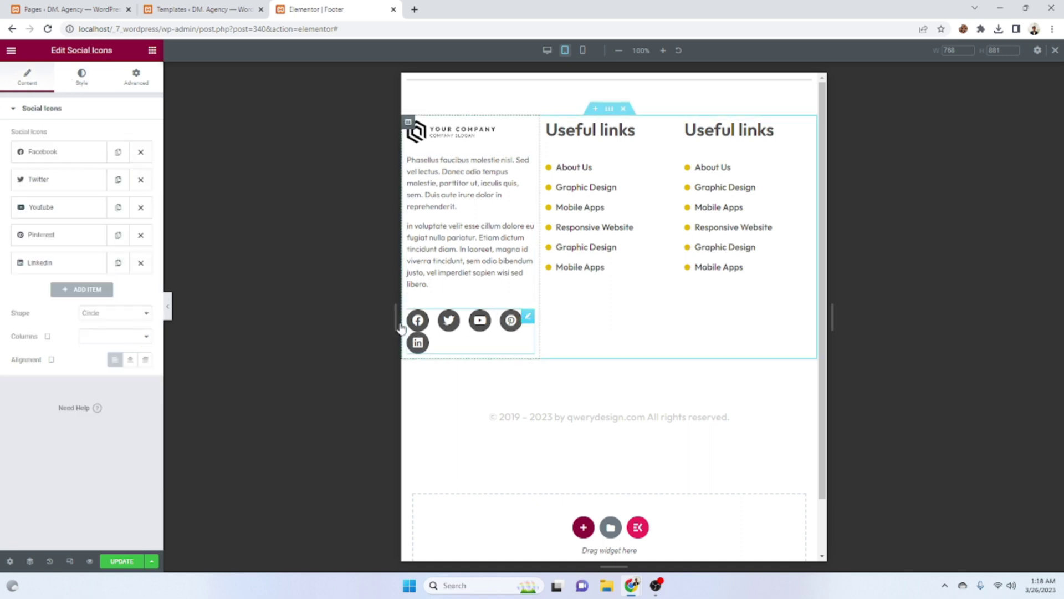
{"action": "left_click", "coordinate": [83, 89]}
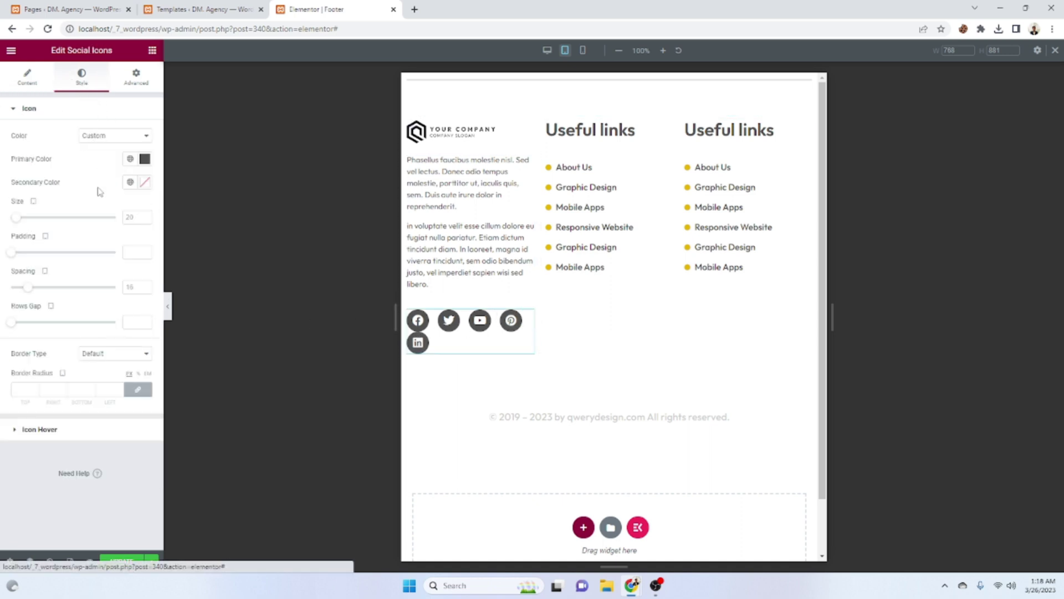
{"action": "double_click", "coordinate": [132, 218]}
{"action": "type", "text": "15"}
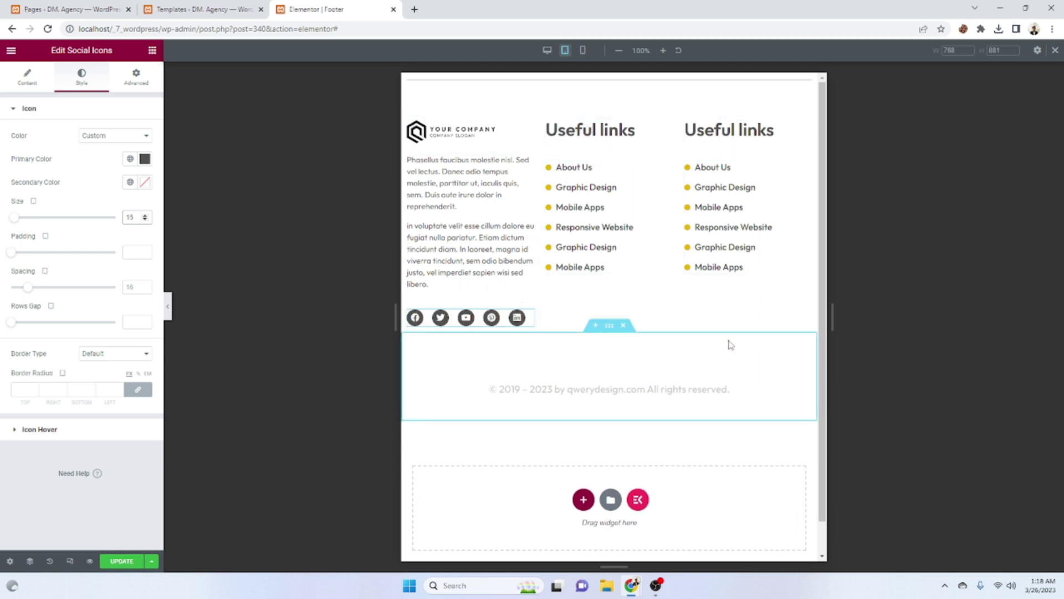
- Unlink the footer links section's tablet padding values and set its right and left padding to 20
{"action": "left_click", "coordinate": [609, 109]}
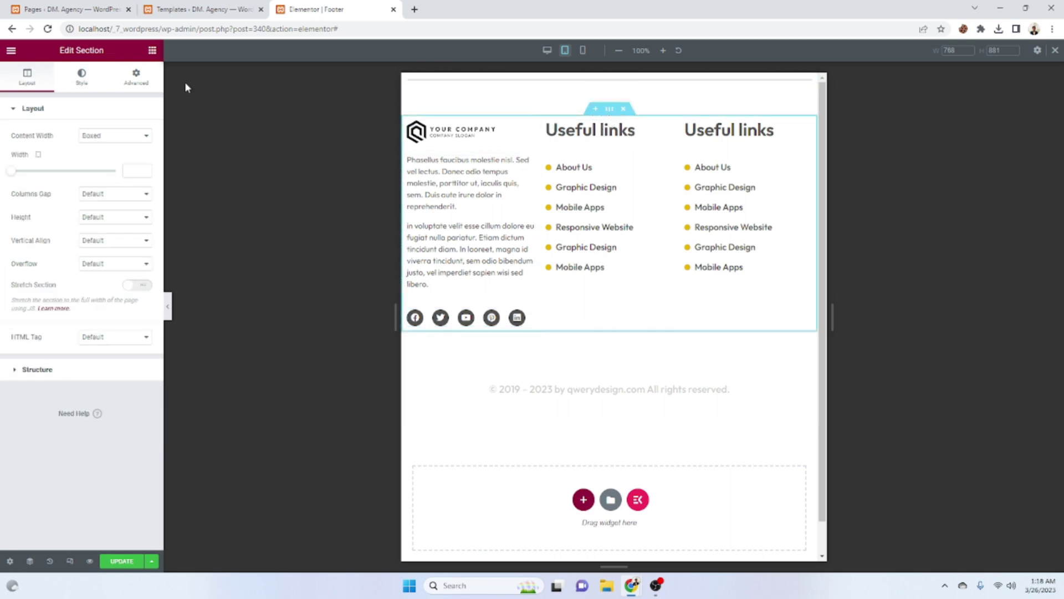
{"action": "left_click", "coordinate": [154, 84]}
{"action": "left_click", "coordinate": [138, 191]}
{"action": "left_click", "coordinate": [22, 192]}
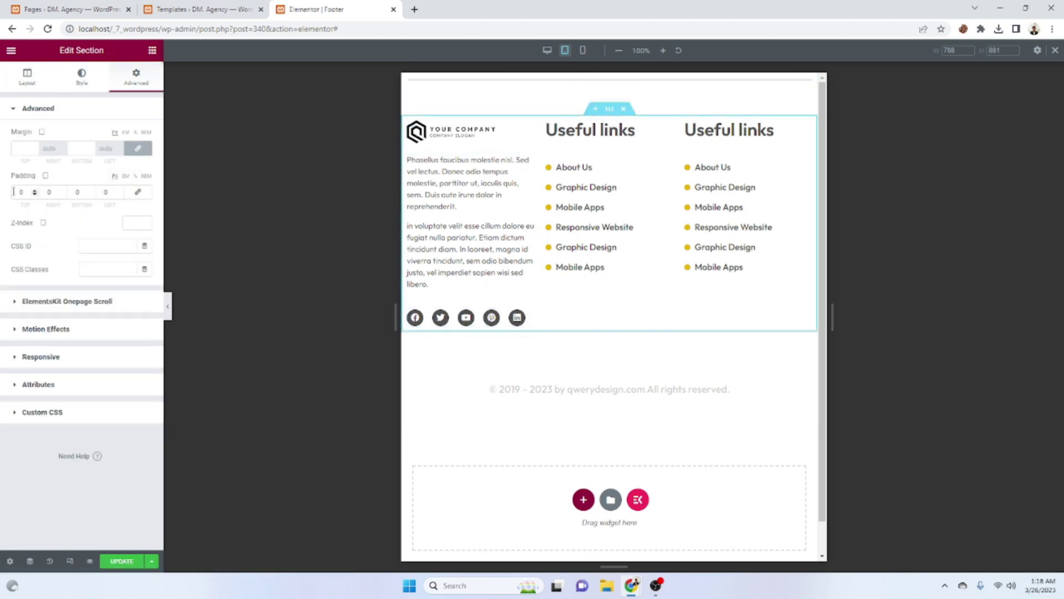
{"action": "left_click", "coordinate": [49, 193]}
{"action": "type", "text": "2"}
{"action": "key", "text": "Tab"}
{"action": "key", "text": "Tab"}
{"action": "type", "text": "20"}
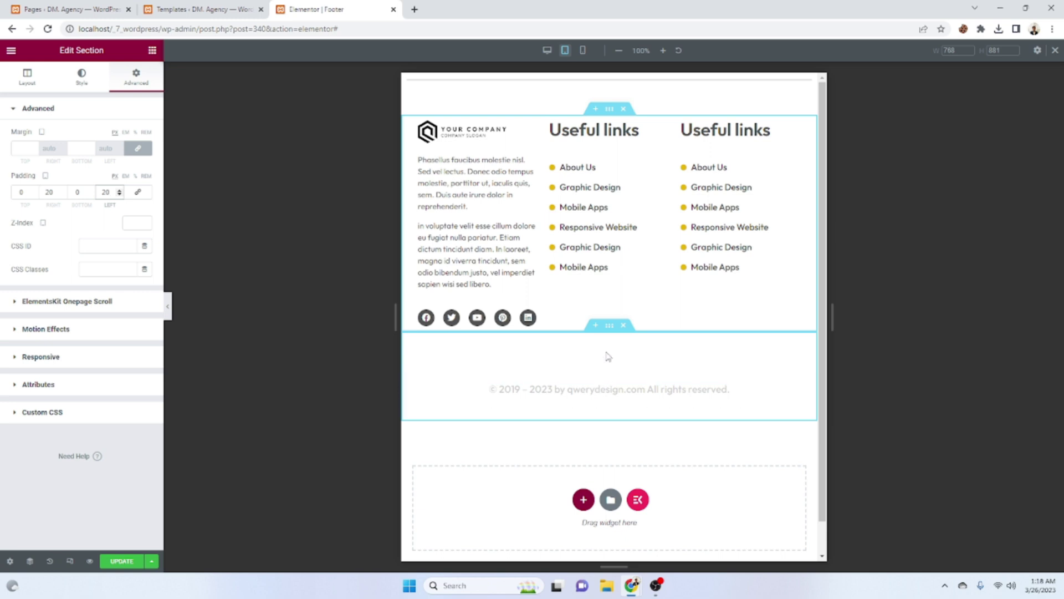
- Unlink the copyright section's tablet padding values, set its top padding to 10 with the other sides at 0, and update the footer
{"action": "left_click", "coordinate": [611, 327]}
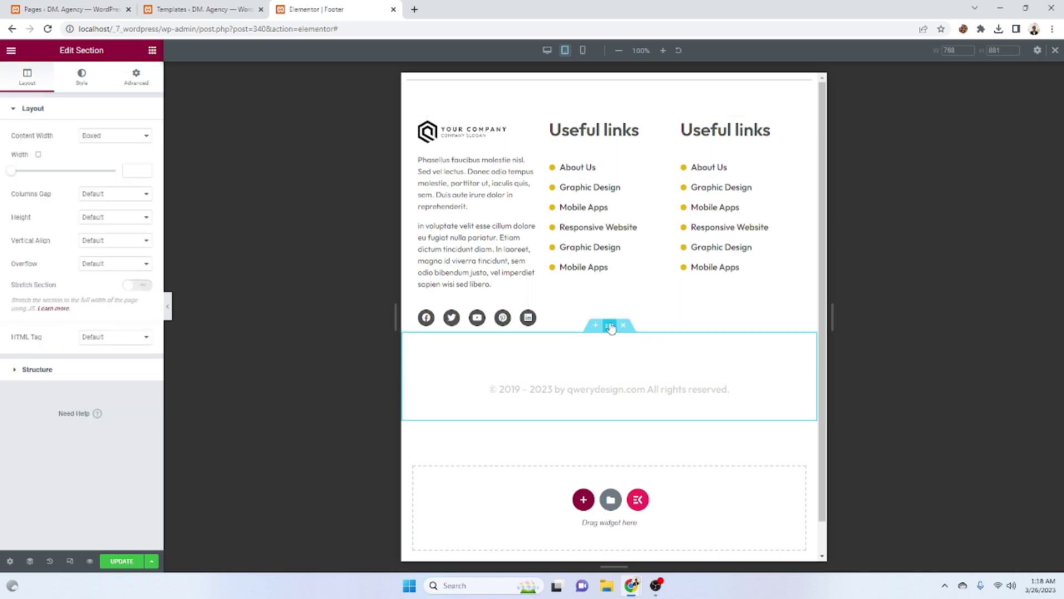
{"action": "left_click", "coordinate": [138, 83]}
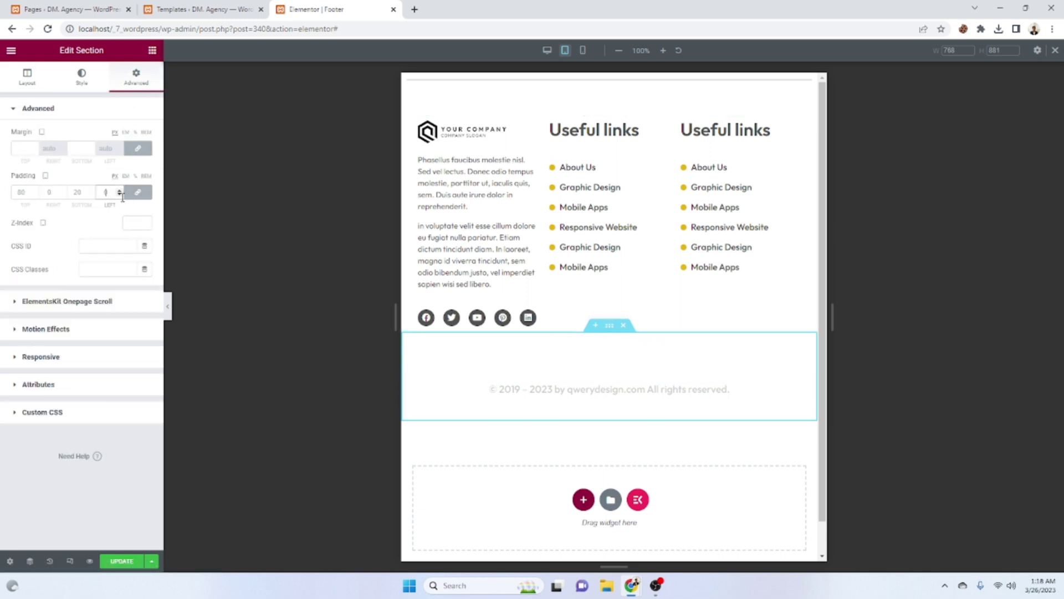
{"action": "left_click", "coordinate": [138, 192]}
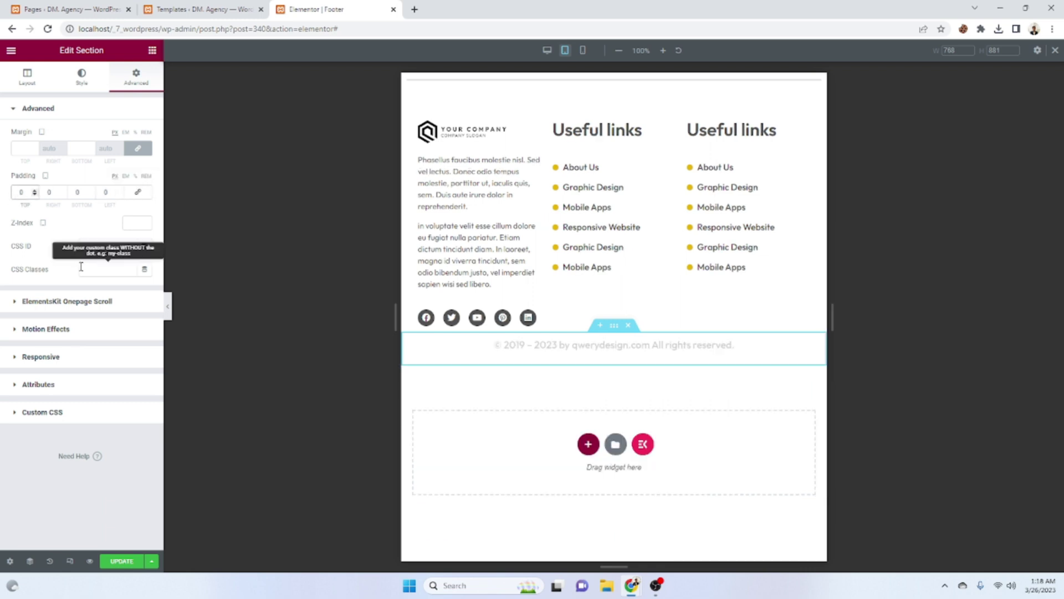
{"action": "type", "text": "30"}
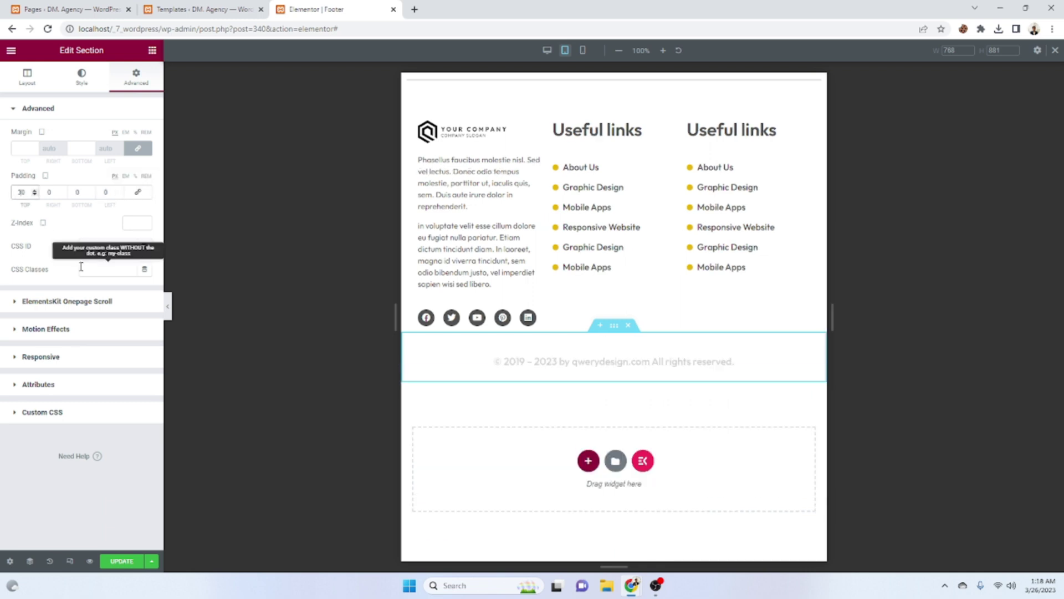
{"action": "type", "text": "20"}
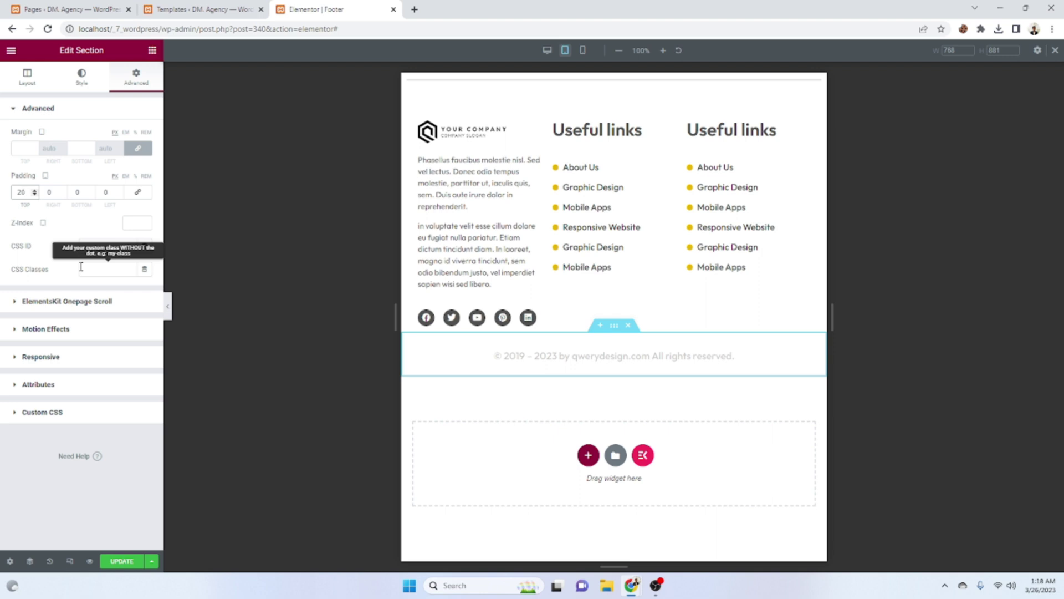
{"action": "type", "text": "10"}
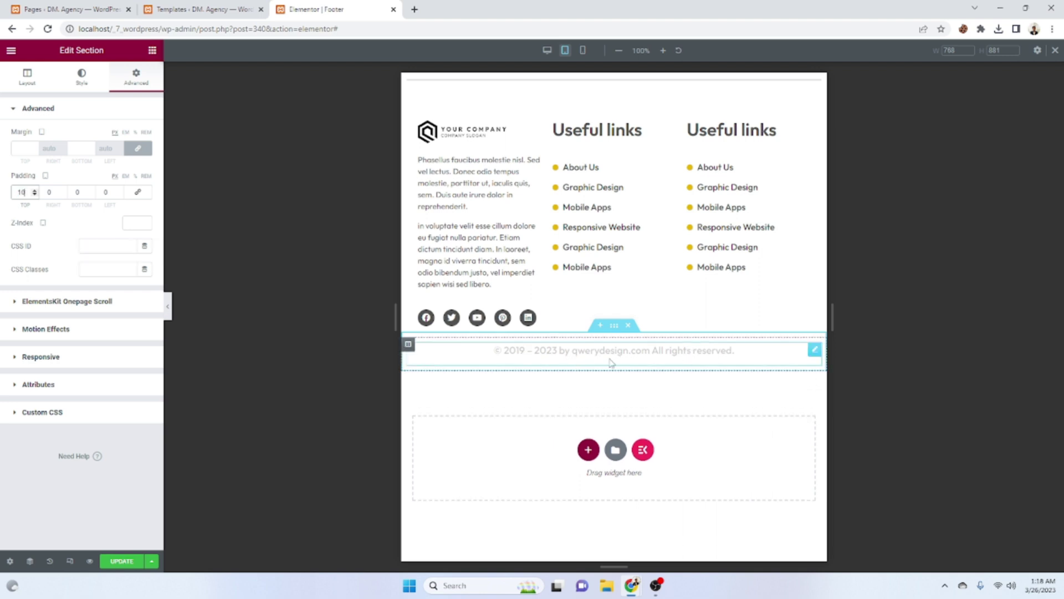
{"action": "left_click", "coordinate": [127, 562]}
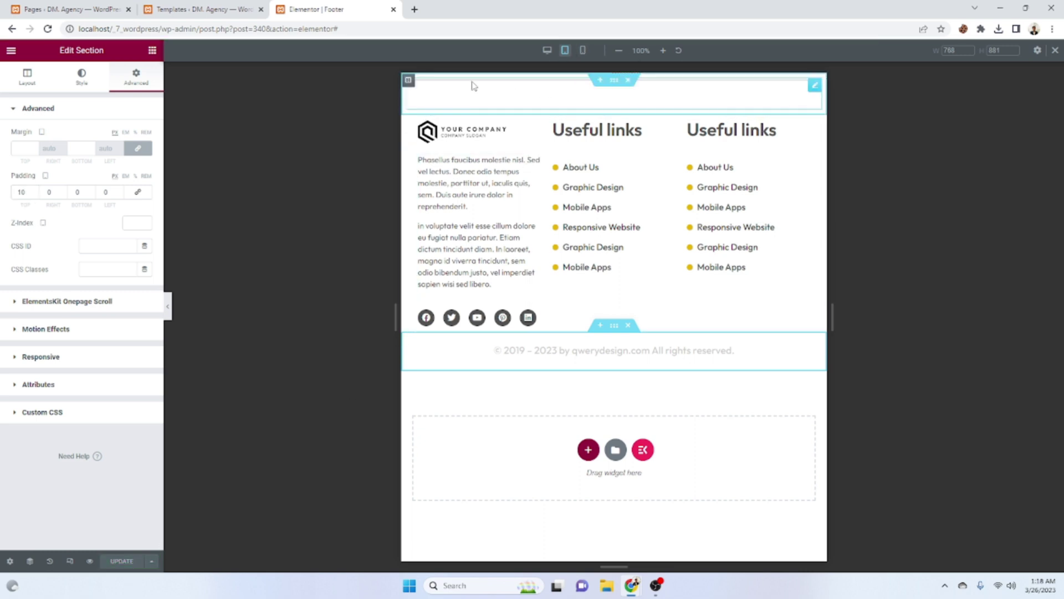
- Set the right and left tablet padding of the divider section above the logo to 20, with the padding values unlinked
{"action": "left_click", "coordinate": [614, 80]}
{"action": "left_click", "coordinate": [157, 84]}
{"action": "left_click", "coordinate": [63, 194]}
{"action": "left_click", "coordinate": [44, 194]}
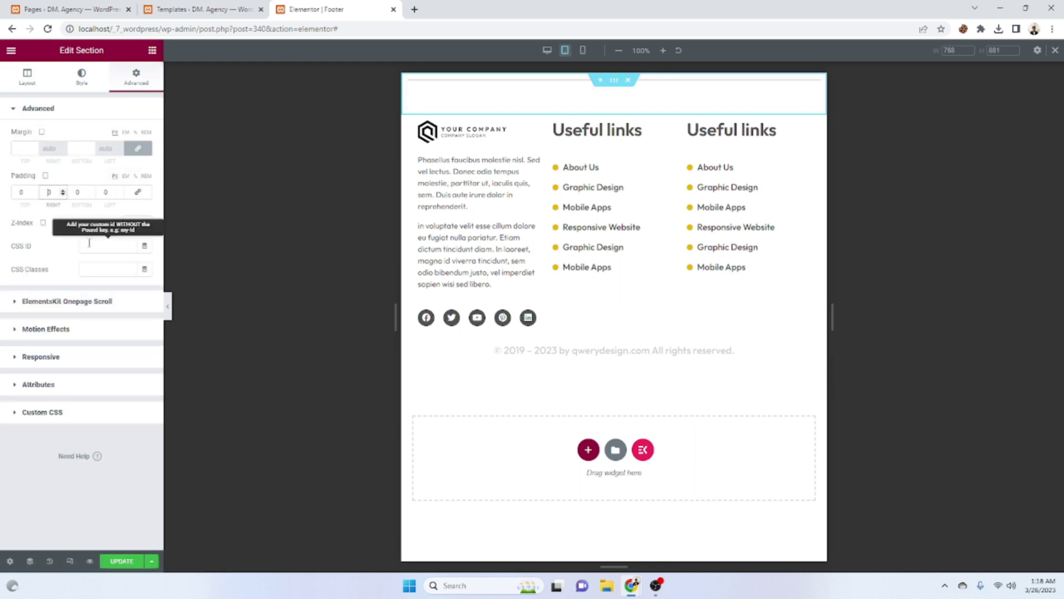
{"action": "key", "text": "Tab"}
{"action": "key", "text": "Tab"}
{"action": "type", "text": "20"}
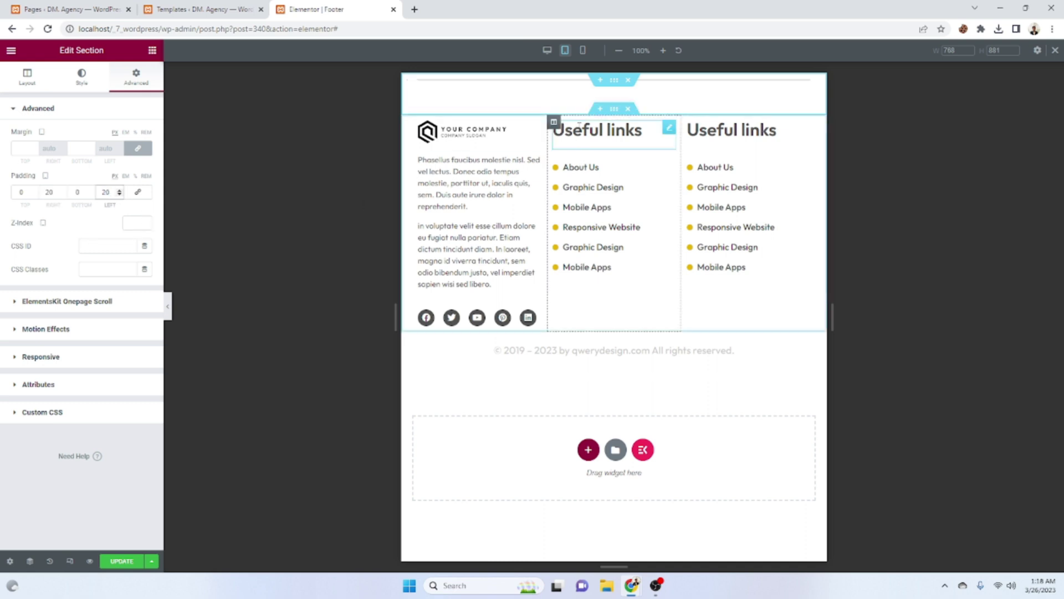
- Switch to the mobile view and set the divider's bottom padding to 20, with its padding values unlinked
{"action": "left_click", "coordinate": [582, 50]}
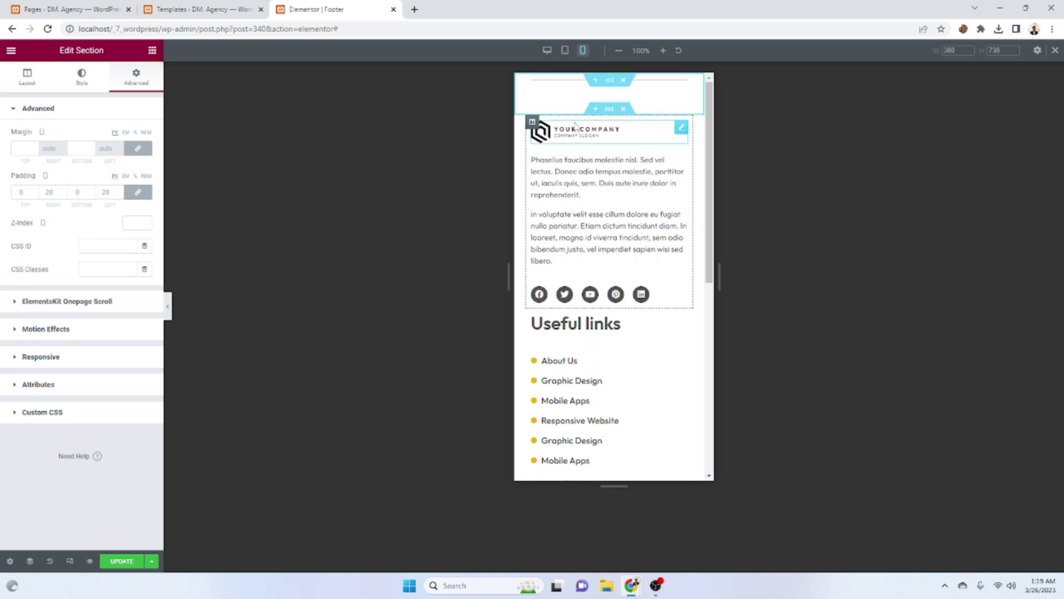
{"action": "left_click", "coordinate": [658, 97]}
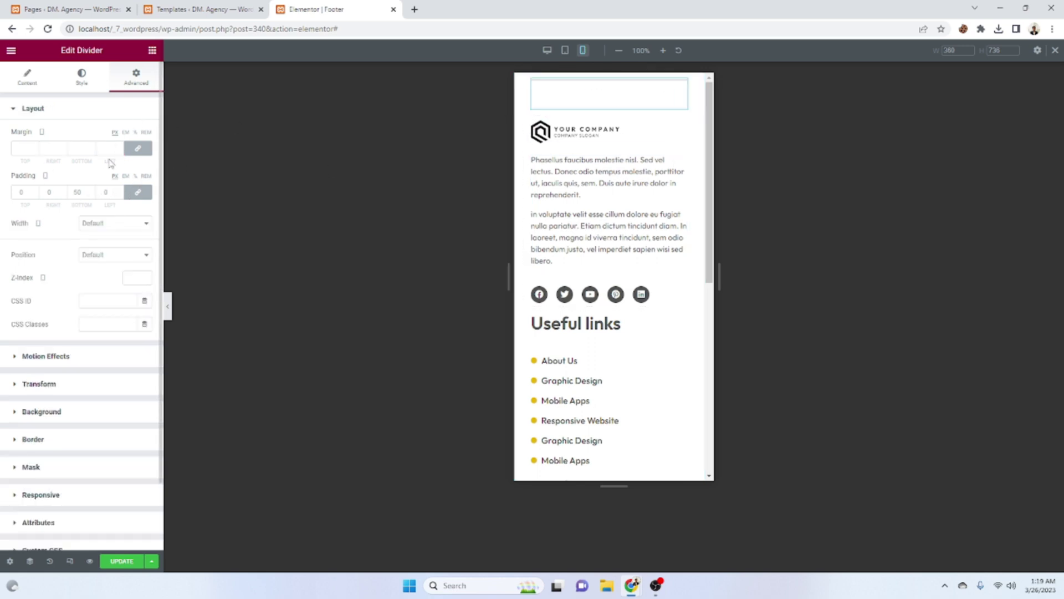
{"action": "left_click", "coordinate": [138, 192]}
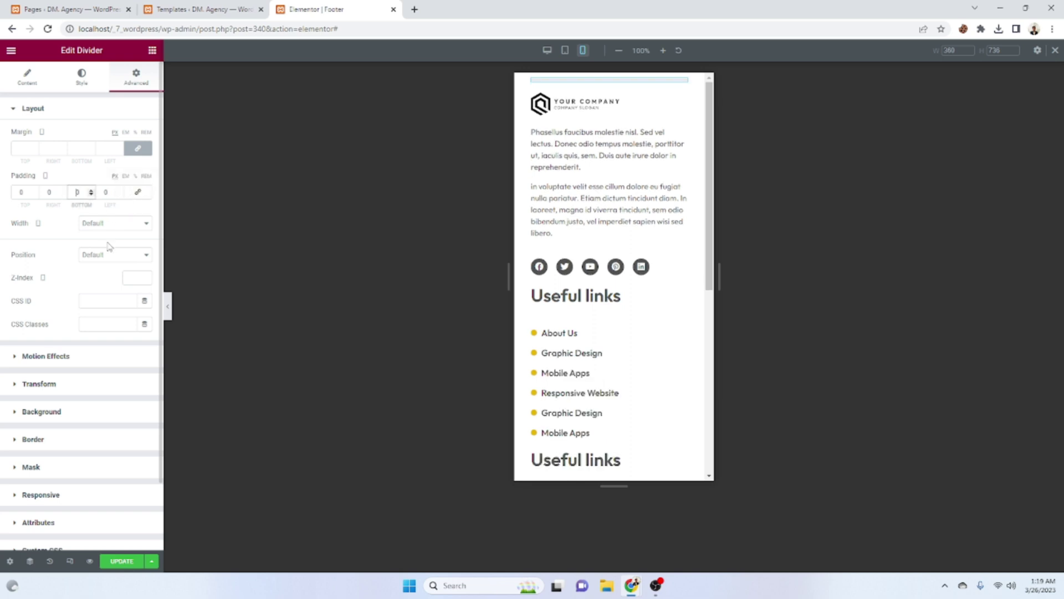
{"action": "type", "text": "20"}
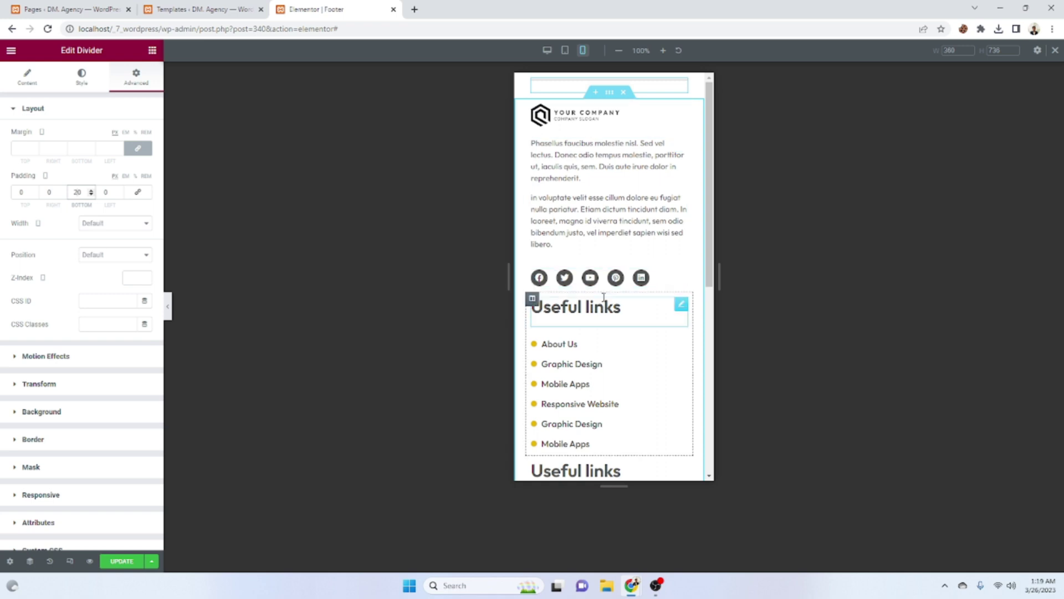
- Set the mobile font size of the first "Useful links" heading to 24 px
{"action": "left_click", "coordinate": [680, 309]}
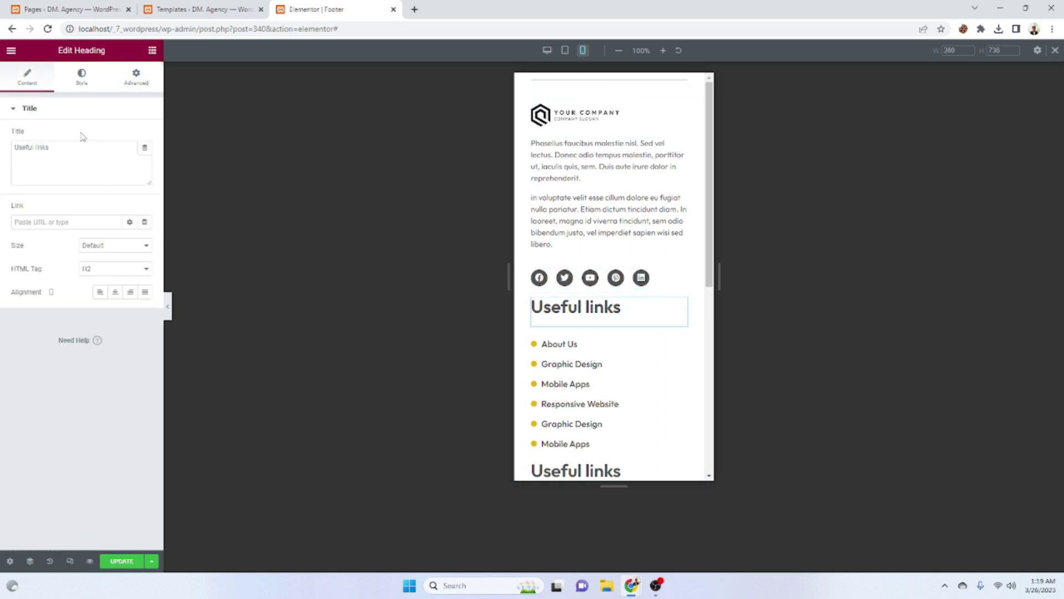
{"action": "left_click", "coordinate": [81, 78]}
{"action": "left_click", "coordinate": [144, 159]}
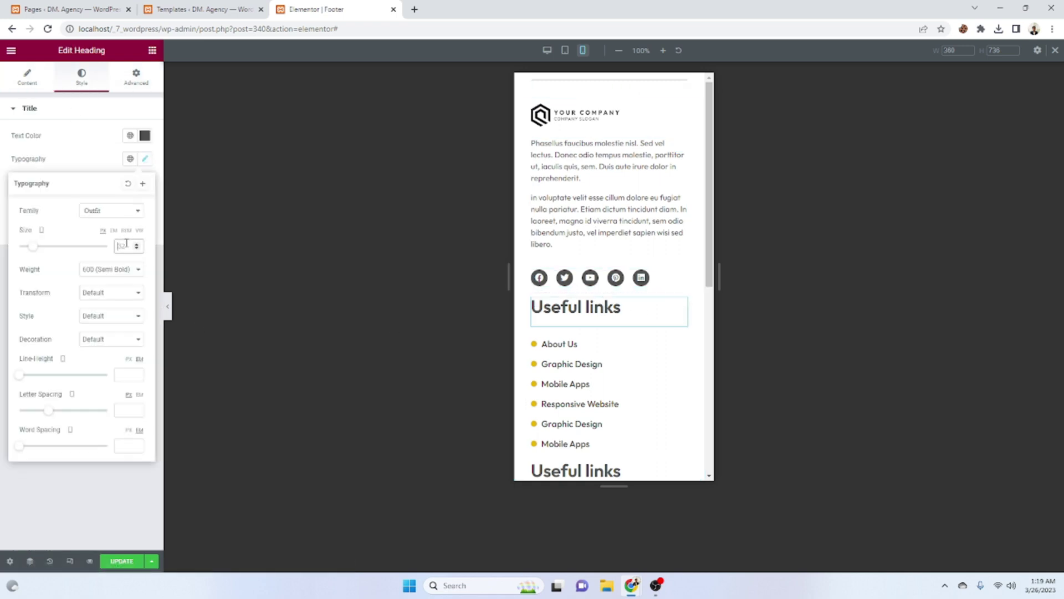
{"action": "type", "text": "24"}
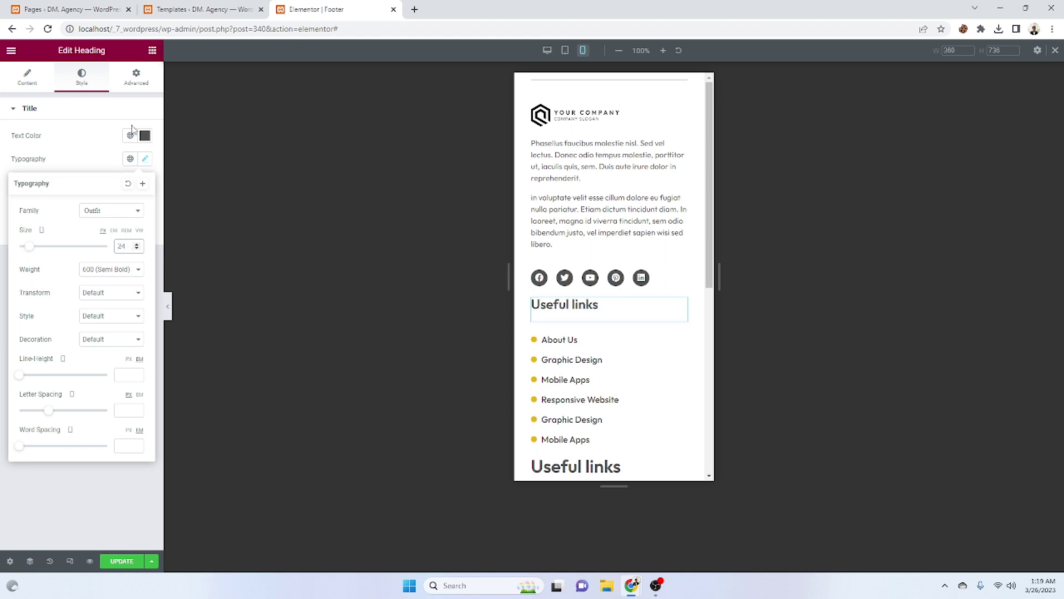
- Unlink the first "Useful links" heading's mobile padding values and set the top to 20 and the bottom to 0
{"action": "left_click", "coordinate": [136, 76]}
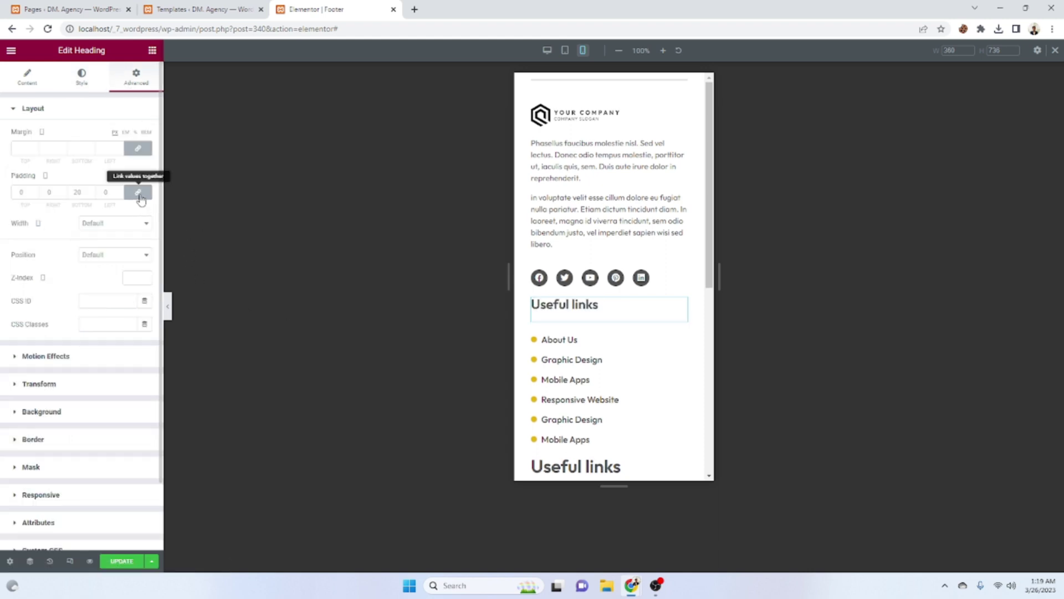
{"action": "left_click", "coordinate": [140, 197]}
{"action": "type", "text": "2"}
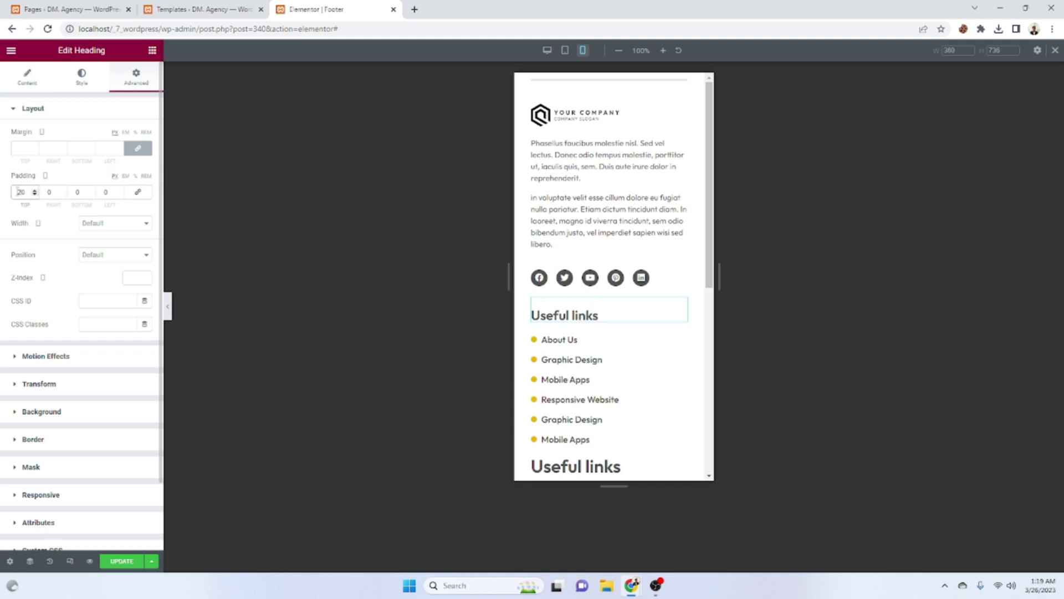
{"action": "left_click", "coordinate": [74, 190]}
- Copy the first "Useful links" heading and paste its style onto the second "Useful links" heading
{"action": "scroll", "coordinate": [608, 329], "scroll_direction": "down", "scroll_amount": 2}
{"action": "scroll", "coordinate": [606, 328], "scroll_direction": "down", "scroll_amount": 1}
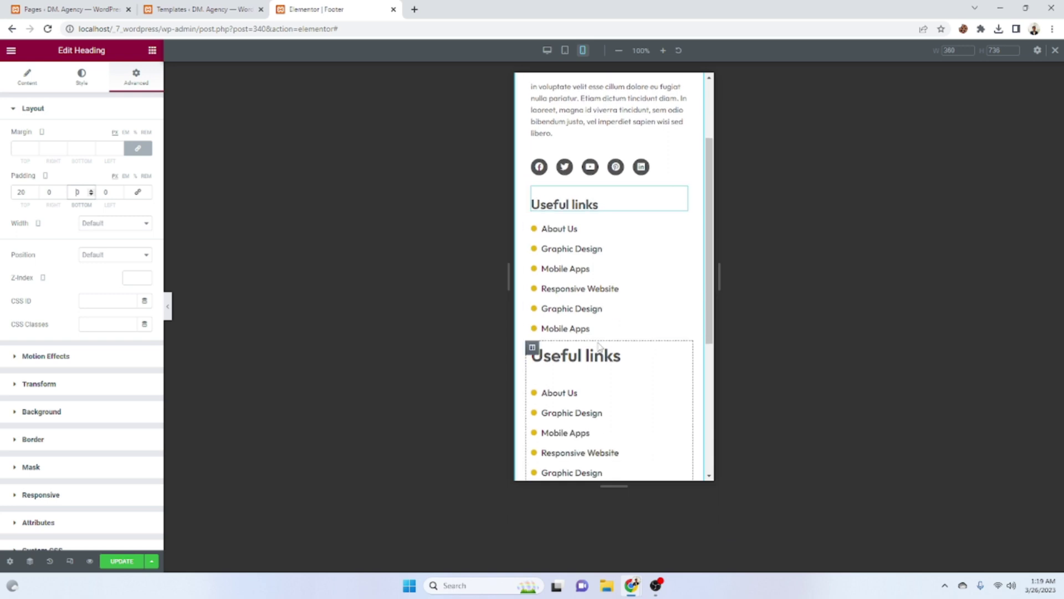
{"action": "right_click", "coordinate": [575, 209]}
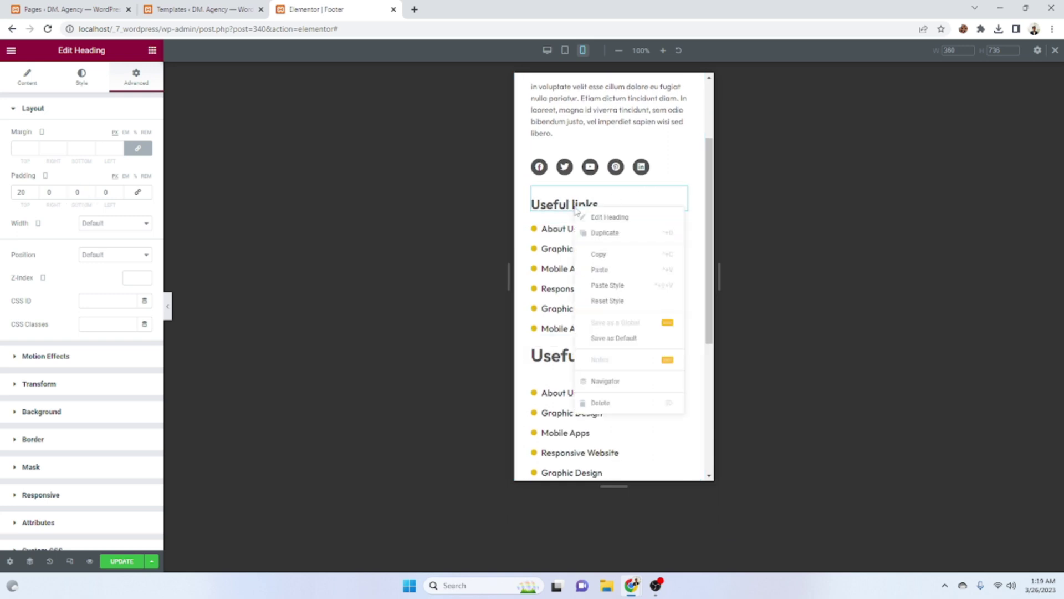
{"action": "left_click", "coordinate": [587, 253]}
{"action": "right_click", "coordinate": [566, 353]}
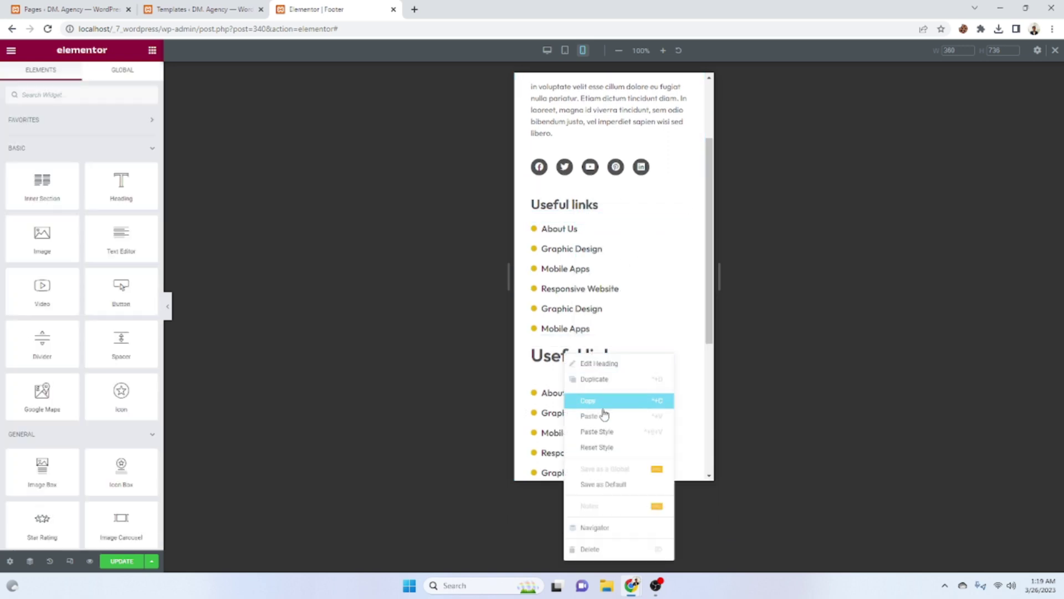
{"action": "left_click", "coordinate": [610, 432]}
- Open the copyright text for editing and save the footer template
{"action": "scroll", "coordinate": [598, 387], "scroll_direction": "down", "scroll_amount": 5}
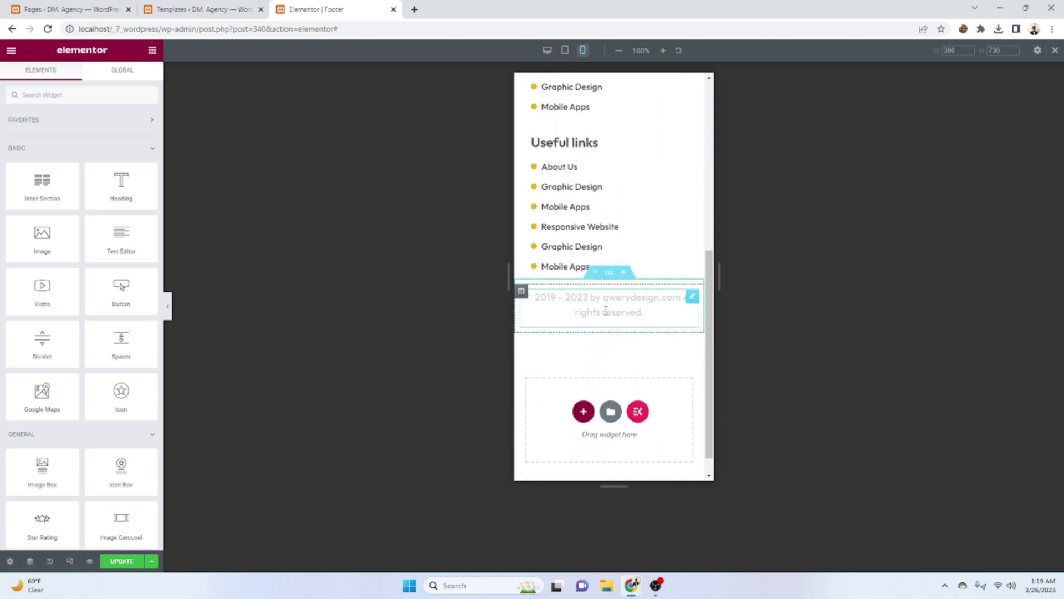
{"action": "left_click", "coordinate": [606, 309]}
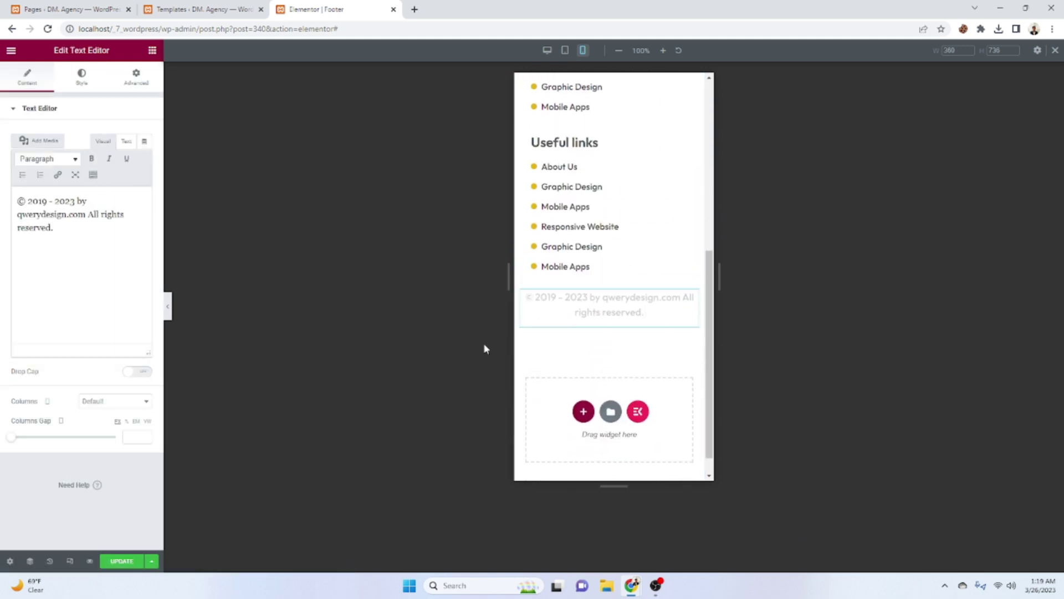
{"action": "key", "text": "ctrl+s"}
- Center-align the footer logo and the description text below it in the mobile layout
{"action": "scroll", "coordinate": [548, 280], "scroll_direction": "up", "scroll_amount": 4}
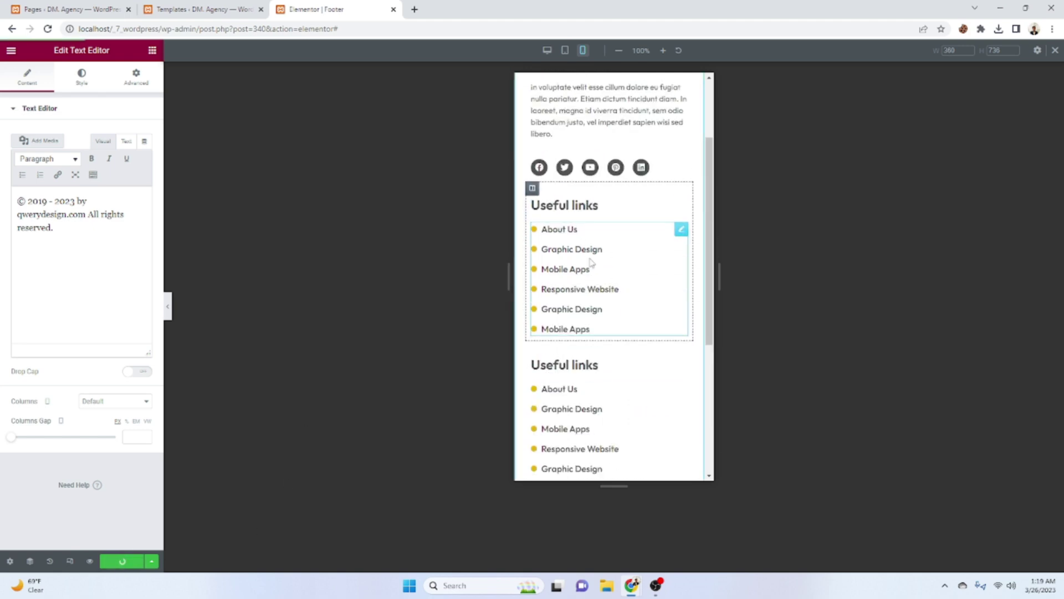
{"action": "scroll", "coordinate": [591, 262], "scroll_direction": "up", "scroll_amount": 2}
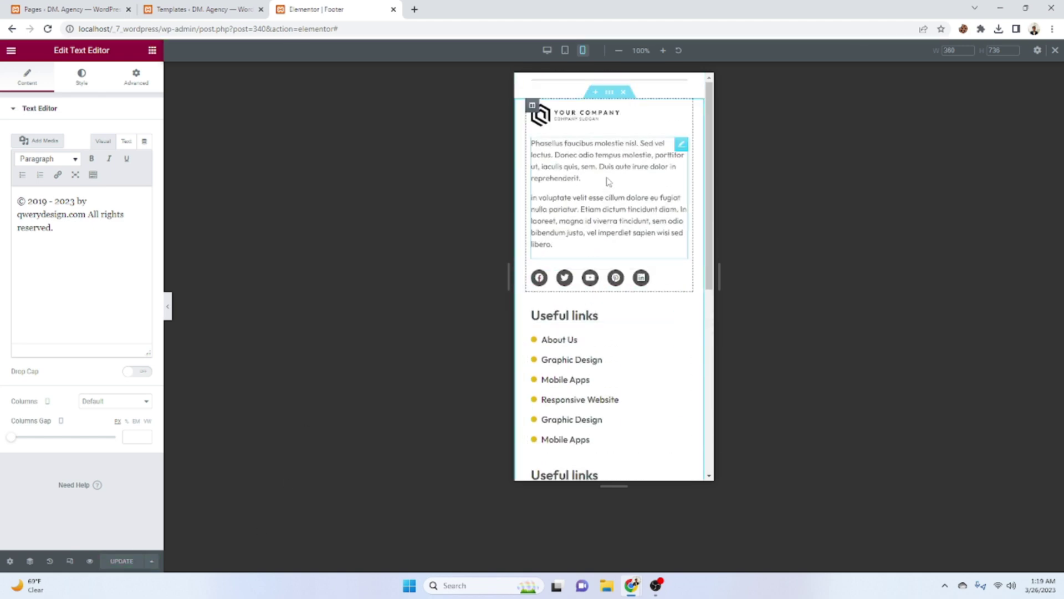
{"action": "left_click", "coordinate": [594, 123]}
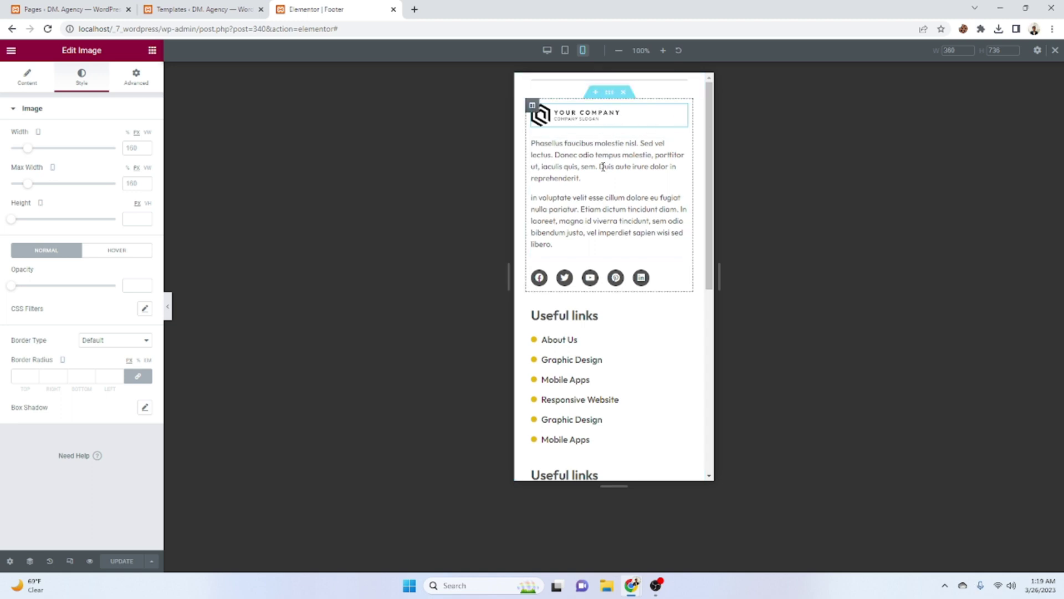
{"action": "left_click", "coordinate": [27, 78]}
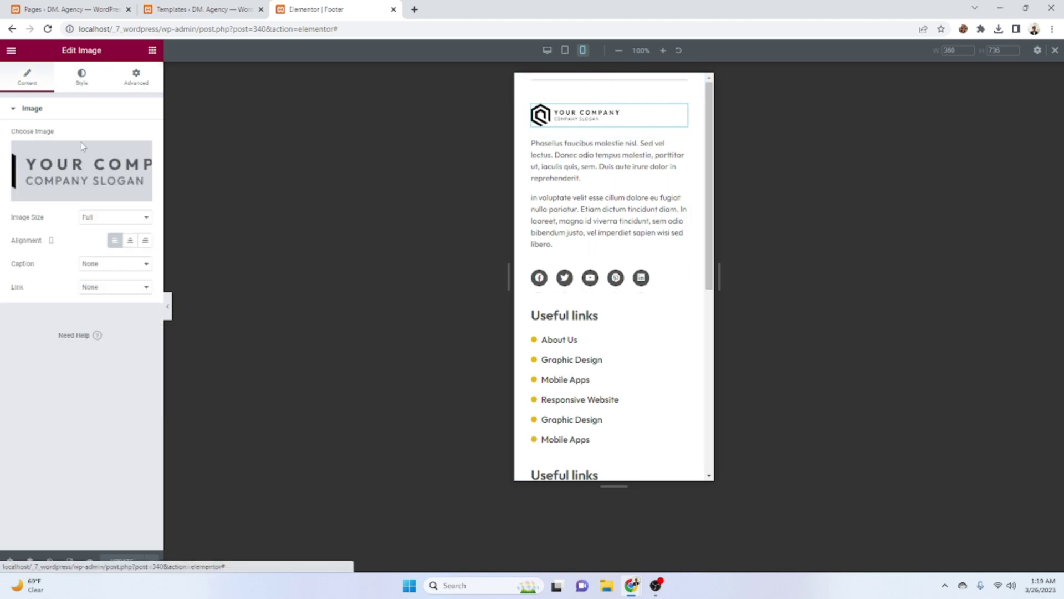
{"action": "left_click", "coordinate": [130, 240]}
{"action": "left_click", "coordinate": [640, 169]}
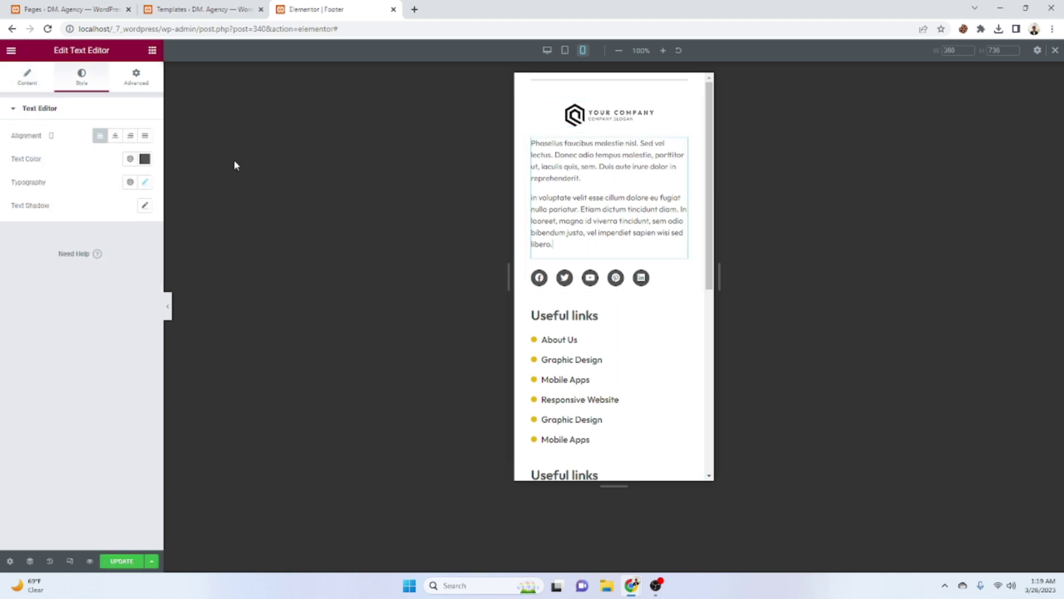
{"action": "left_click", "coordinate": [114, 135]}
- Center-align the footer's social icons in the mobile layout
{"action": "left_click", "coordinate": [645, 269]}
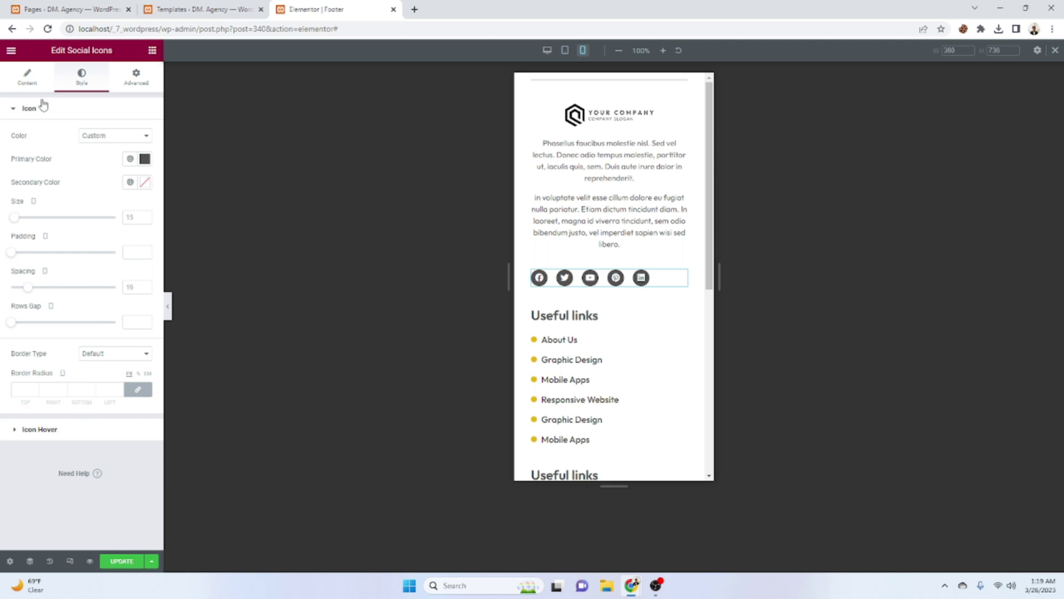
{"action": "left_click", "coordinate": [27, 77]}
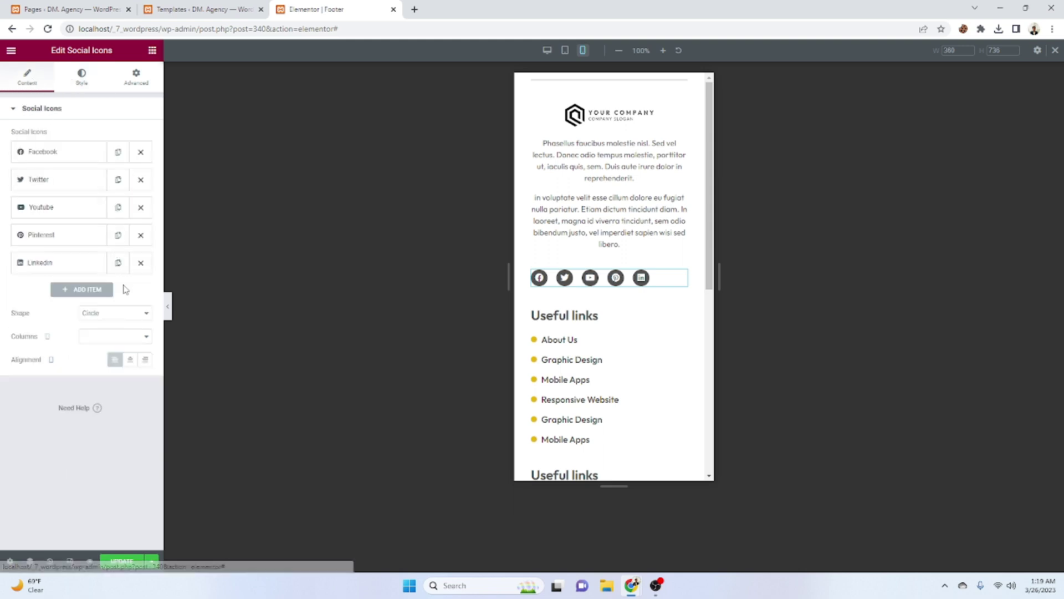
{"action": "left_click", "coordinate": [130, 359]}
- Center-align the first "Useful links" heading in the mobile layout
{"action": "left_click", "coordinate": [638, 314]}
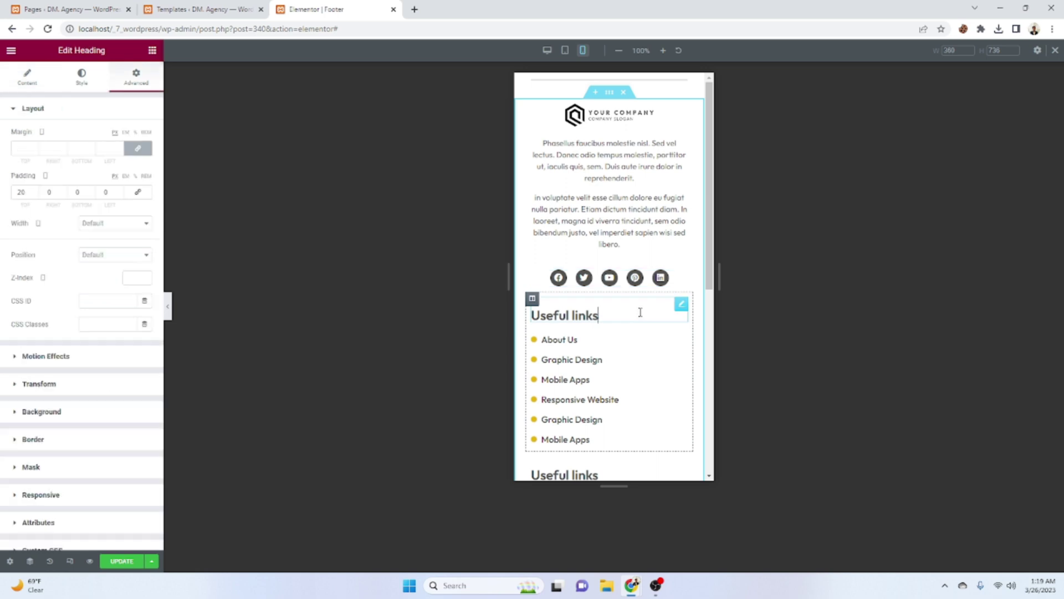
{"action": "left_click", "coordinate": [80, 76]}
{"action": "left_click", "coordinate": [28, 77]}
{"action": "left_click", "coordinate": [117, 294]}
- Center-align the icon list under the first "Useful links" heading for mobile
{"action": "left_click", "coordinate": [597, 344]}
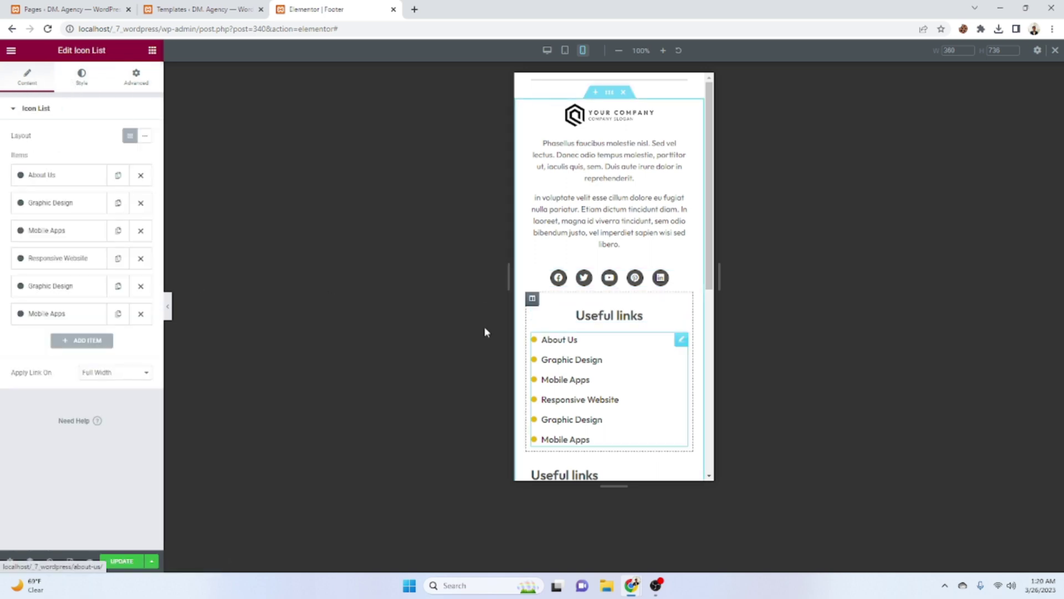
{"action": "left_click", "coordinate": [71, 83]}
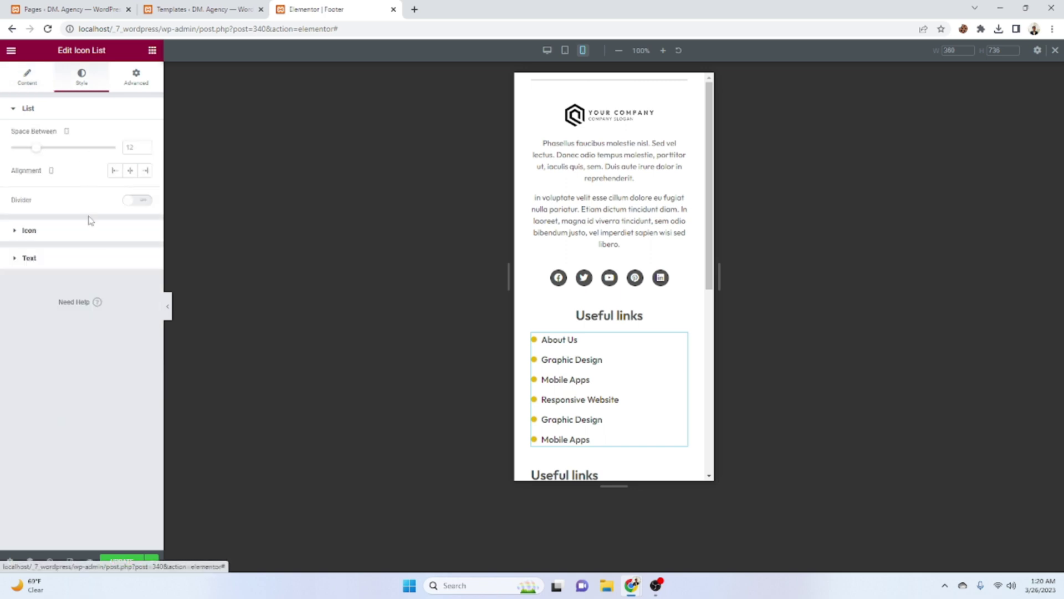
{"action": "left_click", "coordinate": [129, 170]}
- Copy the centered icon list and paste its style onto the second "Useful links" icon list in the mobile layout
{"action": "scroll", "coordinate": [658, 325], "scroll_direction": "down", "scroll_amount": 2}
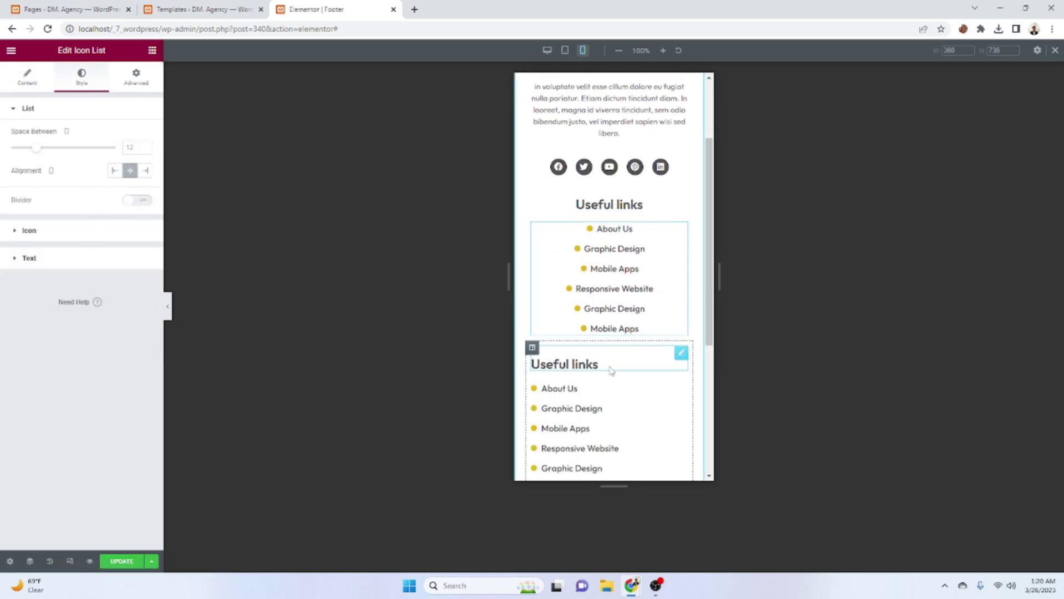
{"action": "right_click", "coordinate": [604, 273]}
{"action": "left_click", "coordinate": [643, 324]}
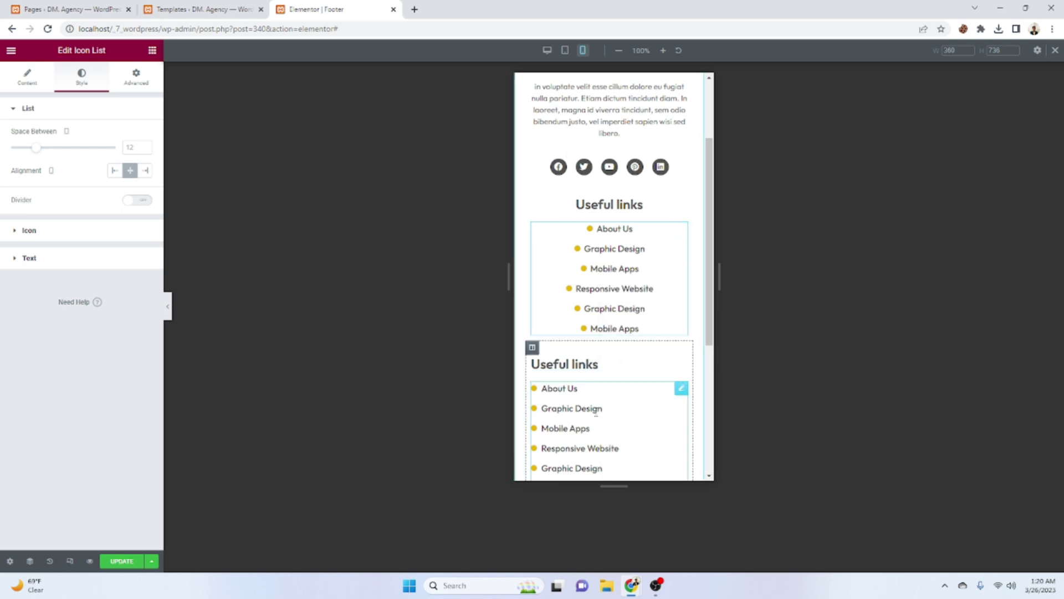
{"action": "right_click", "coordinate": [595, 367]}
{"action": "left_click", "coordinate": [656, 443]}
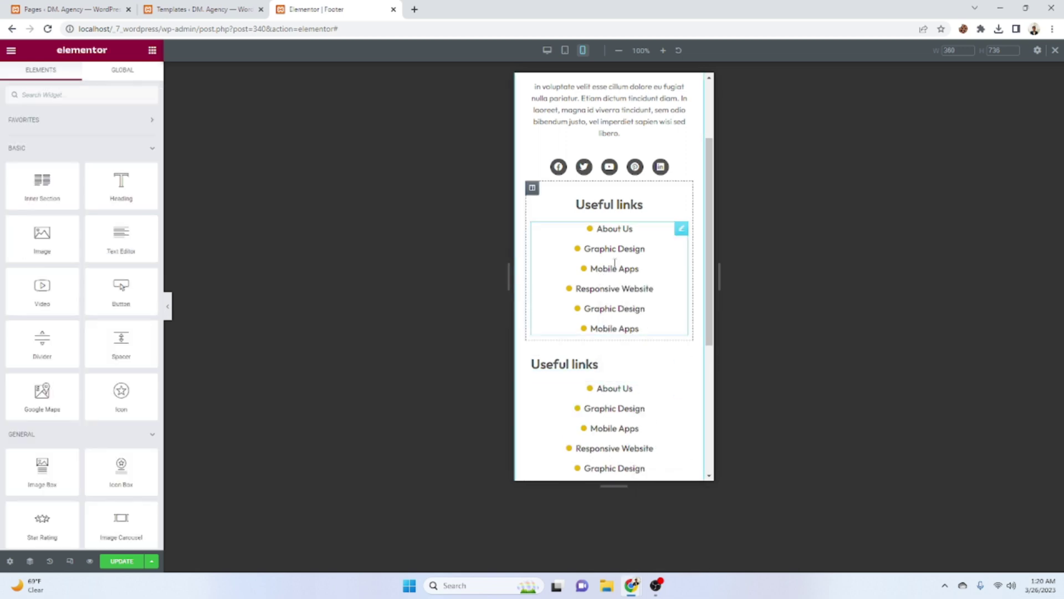
- Copy the centered "Useful links" heading and paste its style onto the second "Useful links" heading
{"action": "right_click", "coordinate": [613, 229]}
{"action": "right_click", "coordinate": [611, 200]}
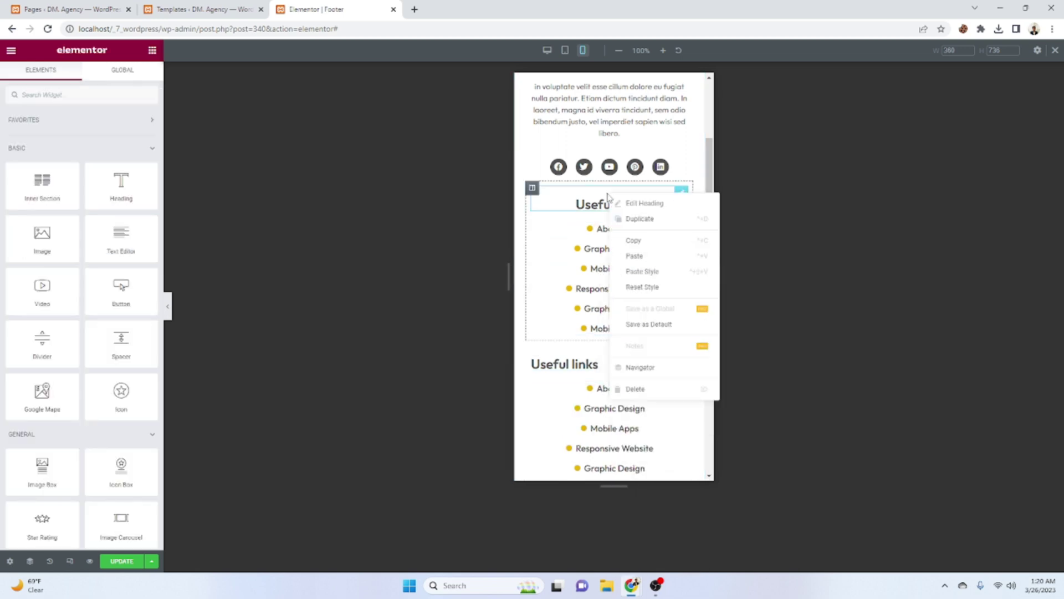
{"action": "left_click", "coordinate": [651, 240]}
{"action": "right_click", "coordinate": [592, 367]}
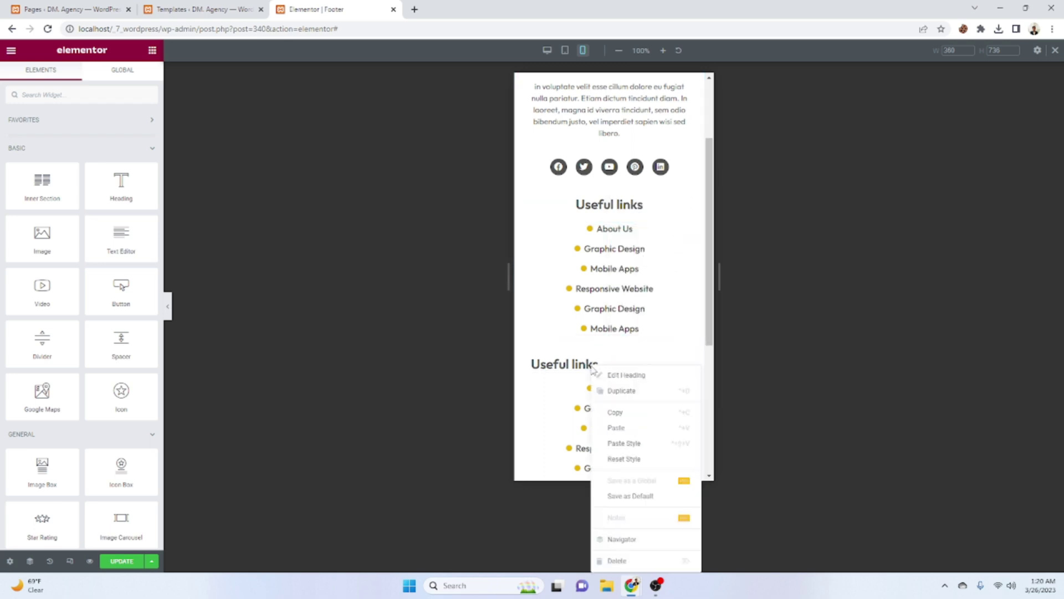
{"action": "left_click", "coordinate": [648, 443]}
- Save the footer template, check its tablet, desktop and mobile previews, and exit responsive mode
{"action": "scroll", "coordinate": [653, 342], "scroll_direction": "down", "scroll_amount": 5}
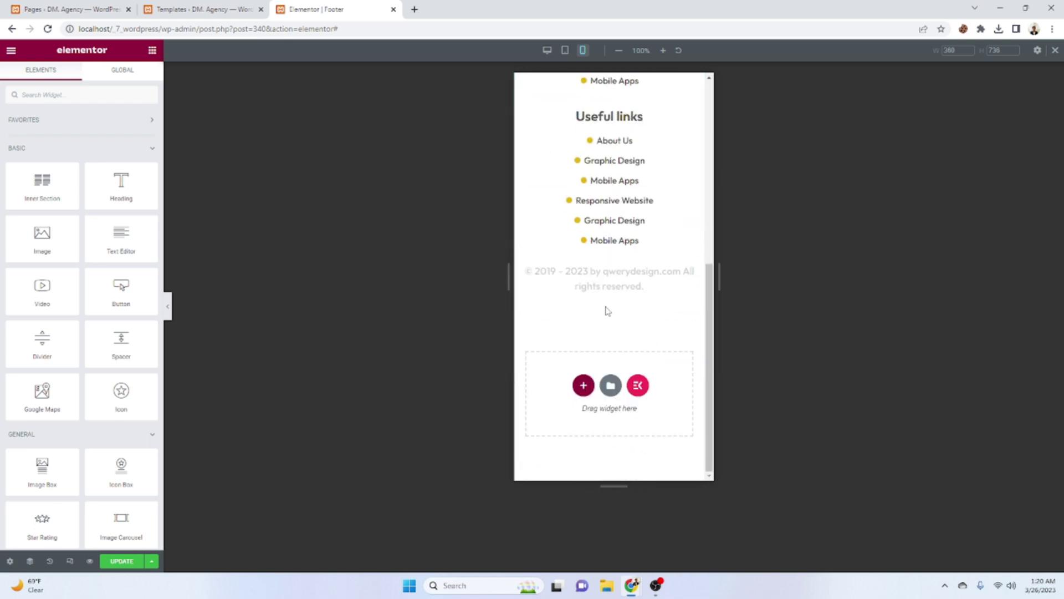
{"action": "left_click", "coordinate": [122, 561]}
{"action": "scroll", "coordinate": [614, 254], "scroll_direction": "up", "scroll_amount": 6}
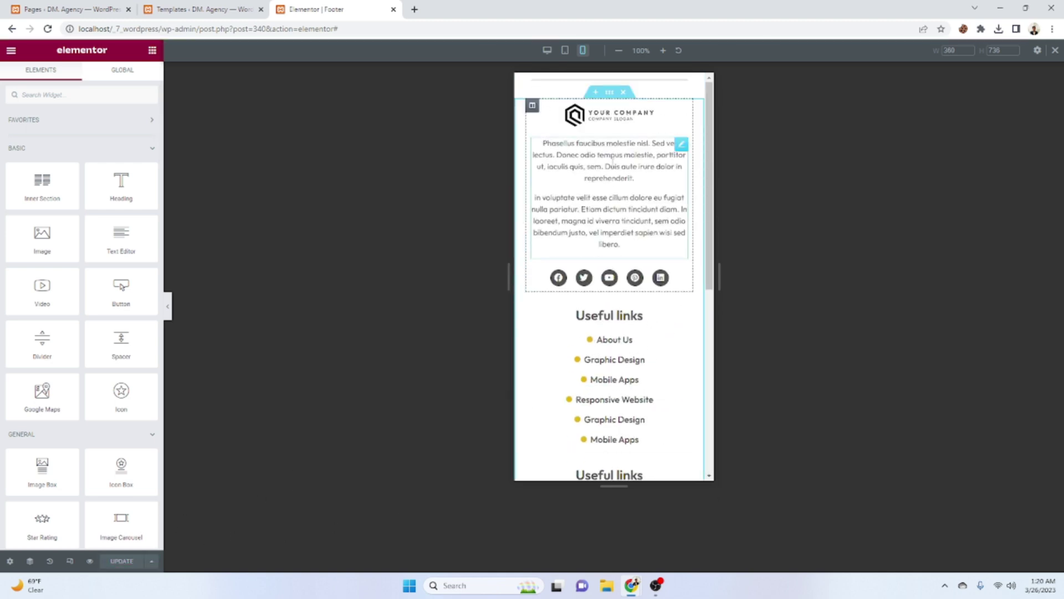
{"action": "left_click", "coordinate": [565, 49]}
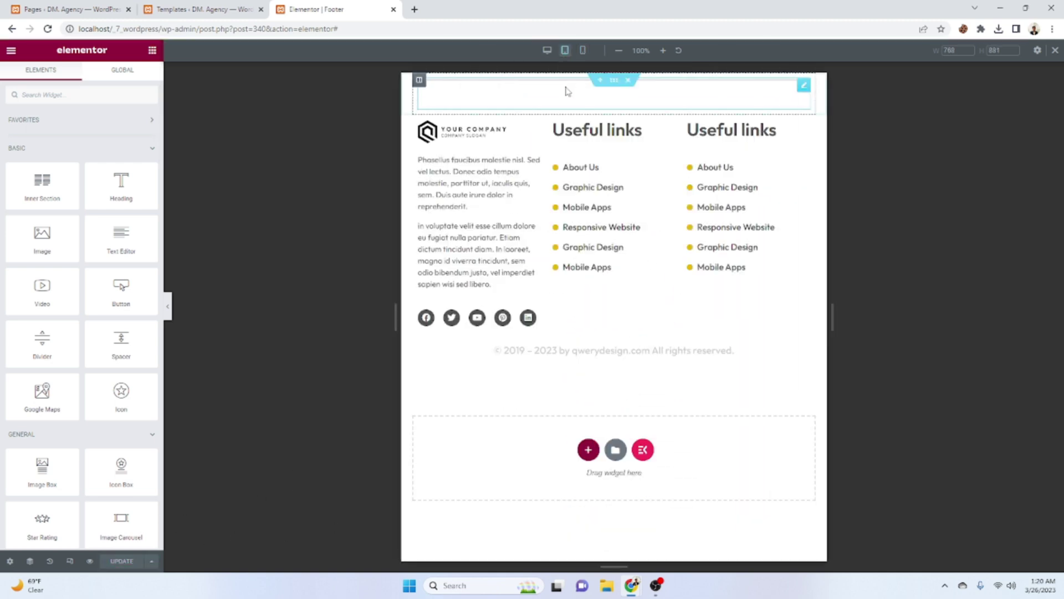
{"action": "left_click", "coordinate": [547, 50]}
{"action": "left_click", "coordinate": [583, 50]}
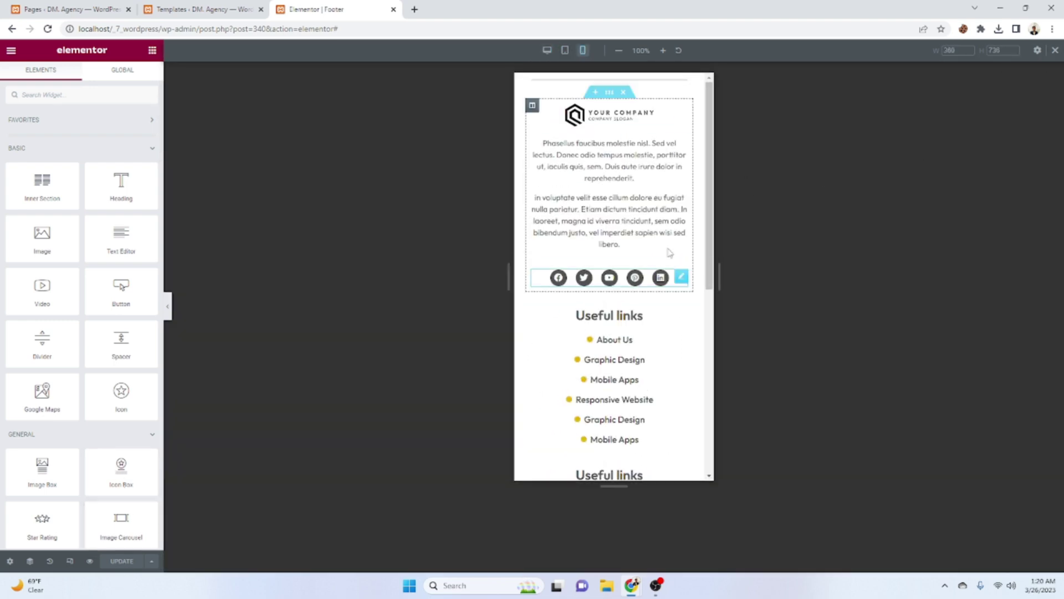
{"action": "left_click", "coordinate": [1055, 50]}
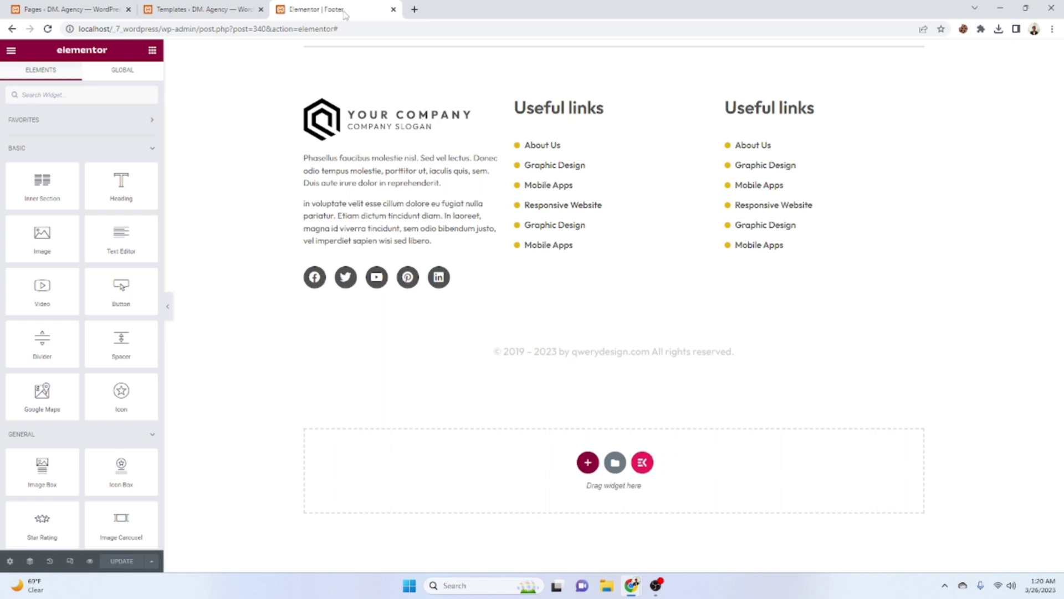
- Open the Landing page from the WordPress pages list for editing with Elementor and show its tablet layout
{"action": "left_click", "coordinate": [203, 9]}
{"action": "left_click", "coordinate": [91, 8]}
{"action": "left_click", "coordinate": [211, 9]}
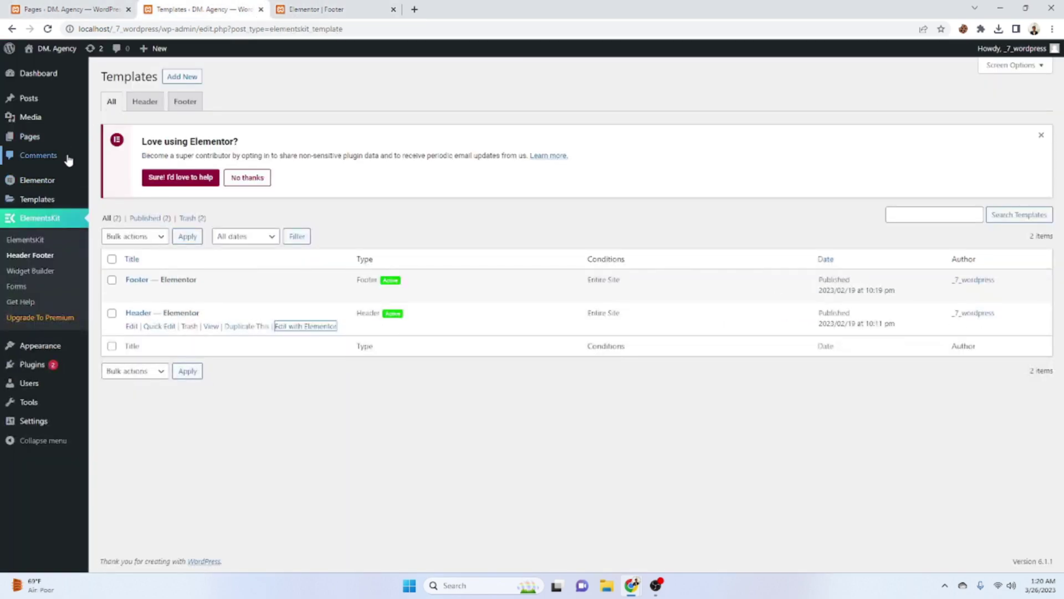
{"action": "left_click", "coordinate": [56, 140]}
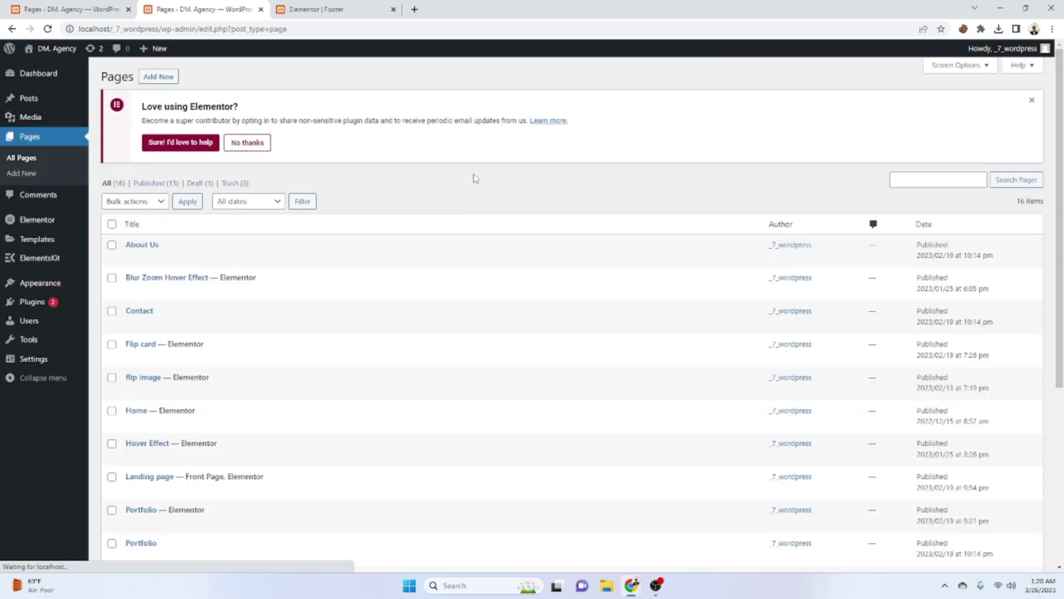
{"action": "scroll", "coordinate": [161, 388], "scroll_direction": "down", "scroll_amount": 2}
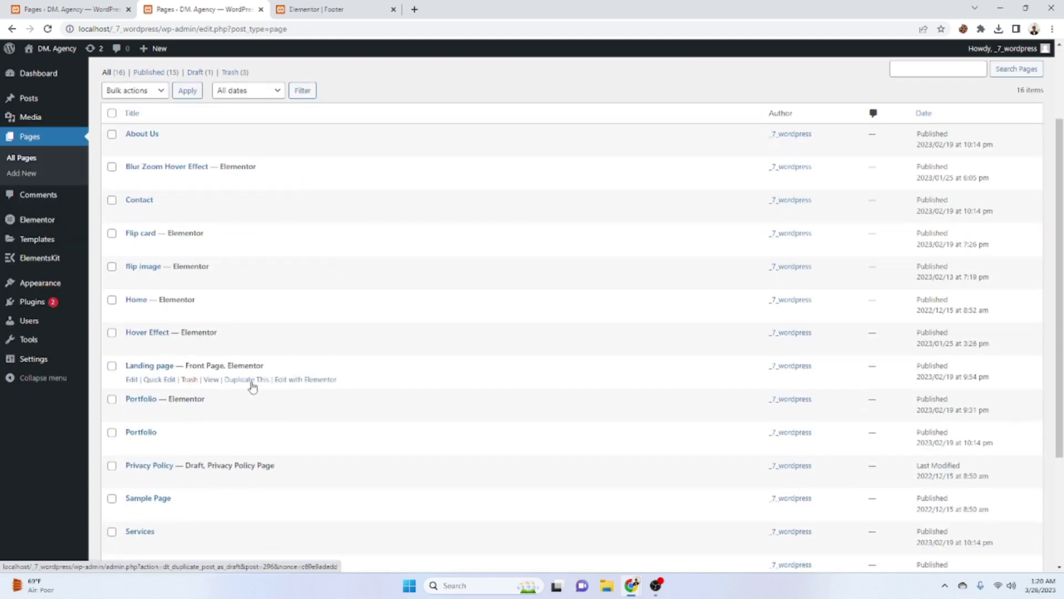
{"action": "left_click", "coordinate": [304, 380]}
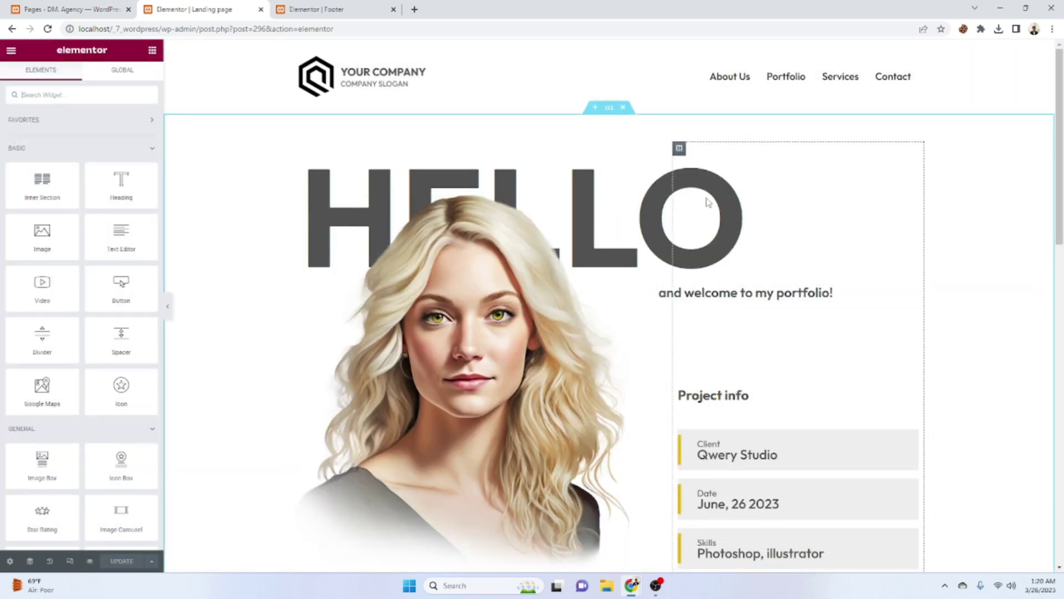
{"action": "left_click", "coordinate": [70, 561]}
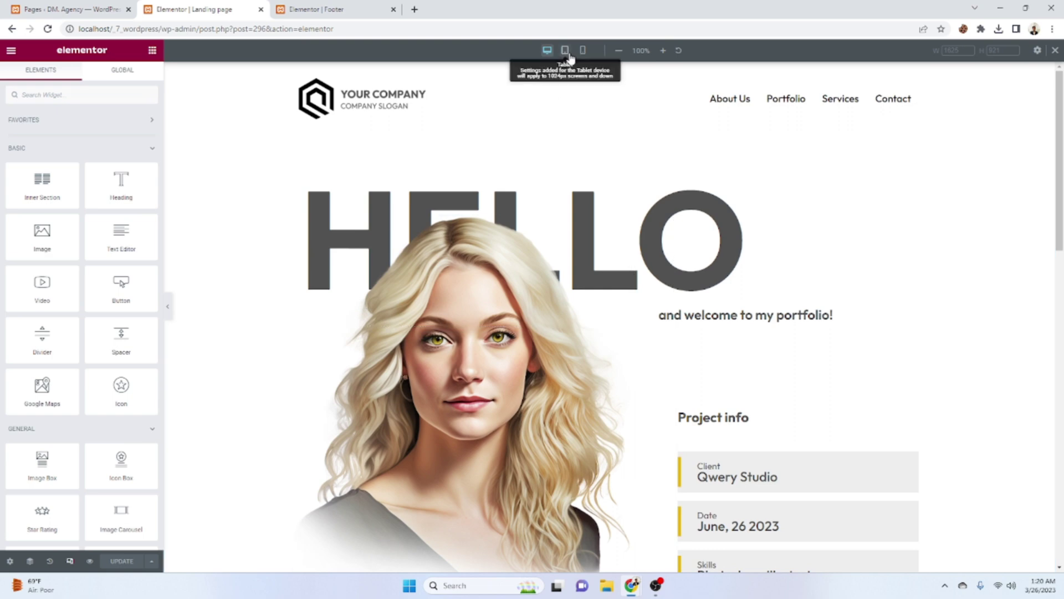
{"action": "left_click", "coordinate": [566, 51]}
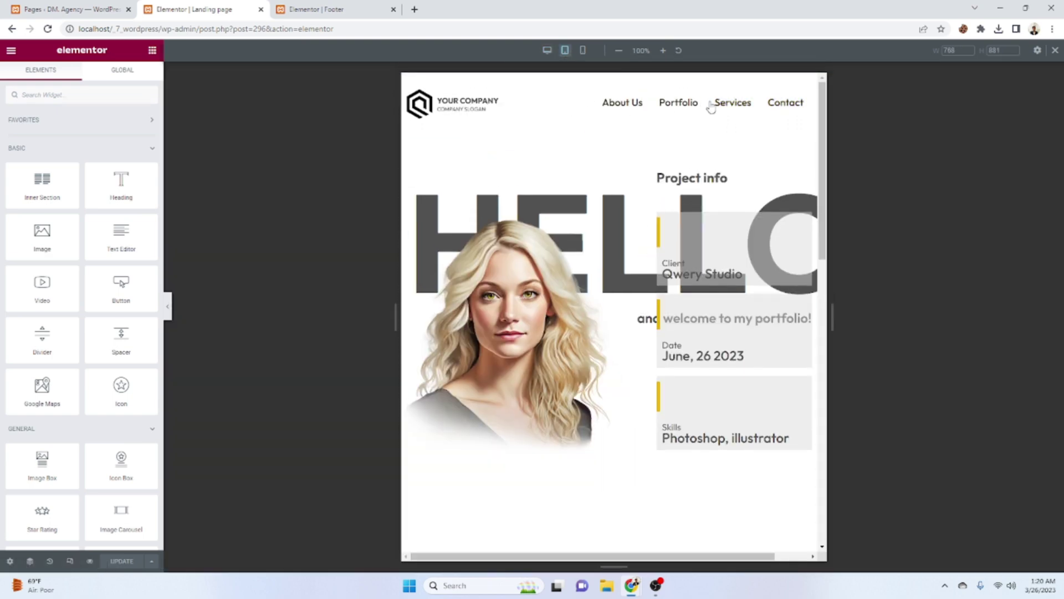
- Set the "HELLO" heading's font size to 200 px for tablet
{"action": "left_click", "coordinate": [546, 197]}
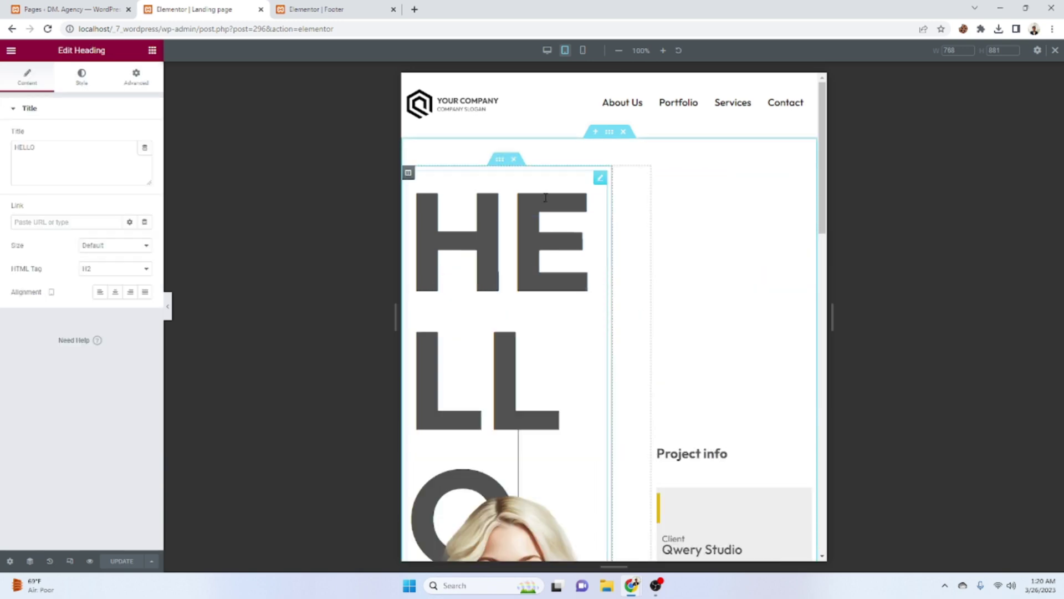
{"action": "left_click", "coordinate": [81, 73]}
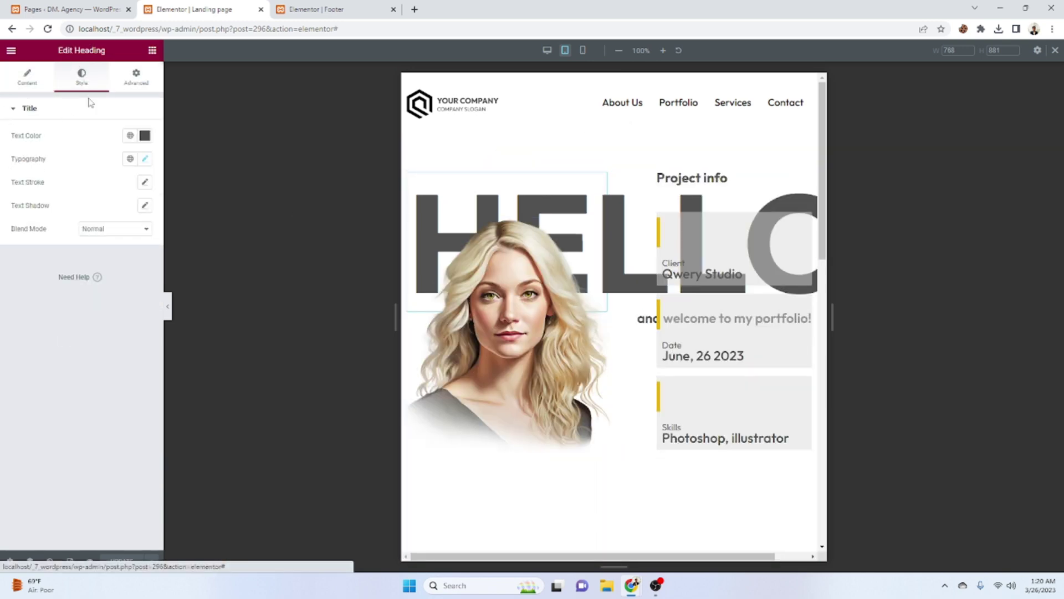
{"action": "left_click", "coordinate": [146, 160]}
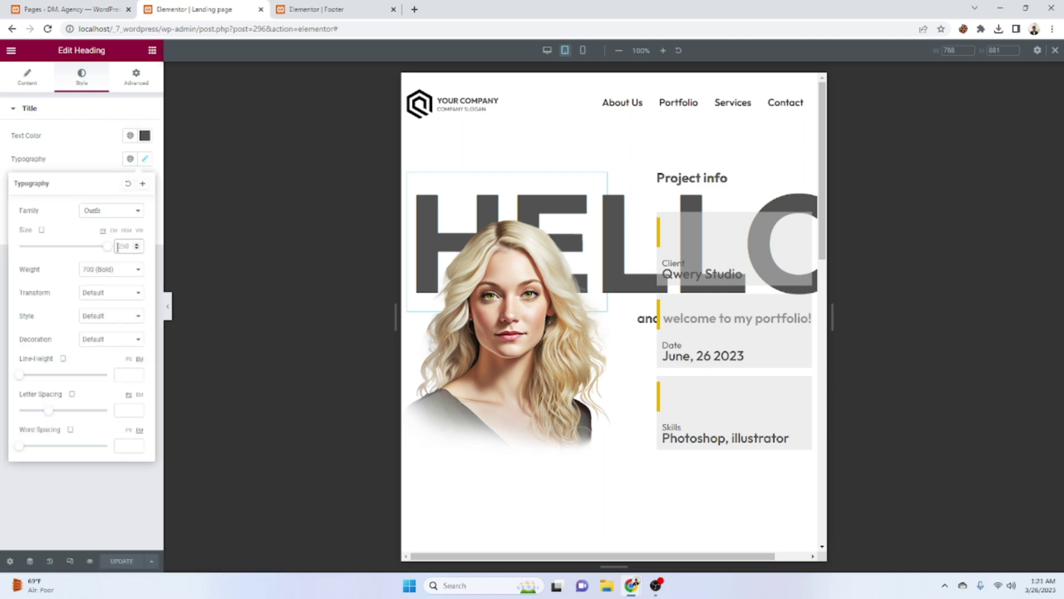
{"action": "type", "text": "100"}
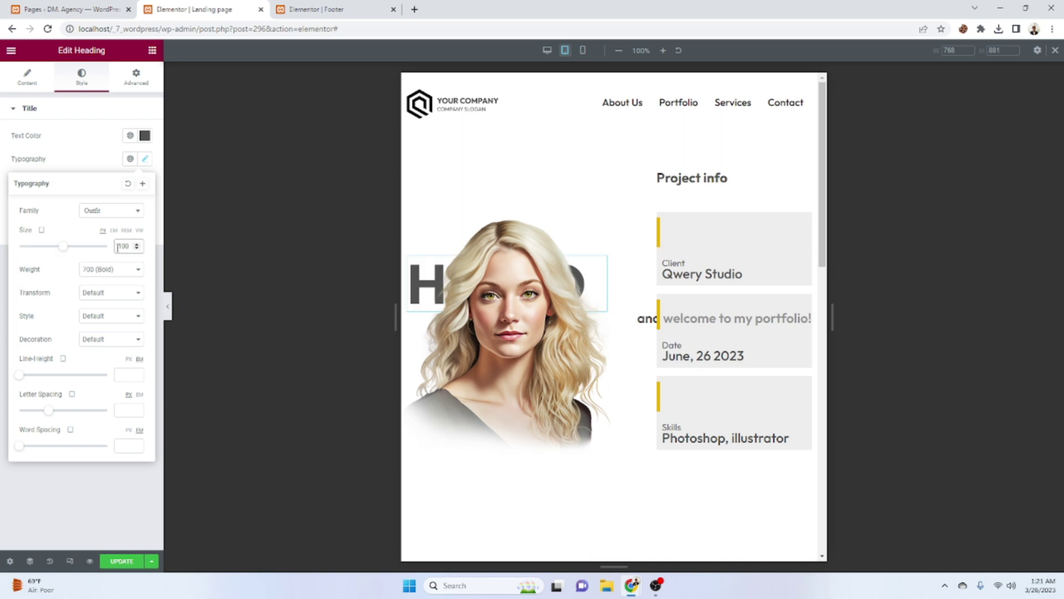
{"action": "key", "text": "BackSpace"}
{"action": "type", "text": "2"}
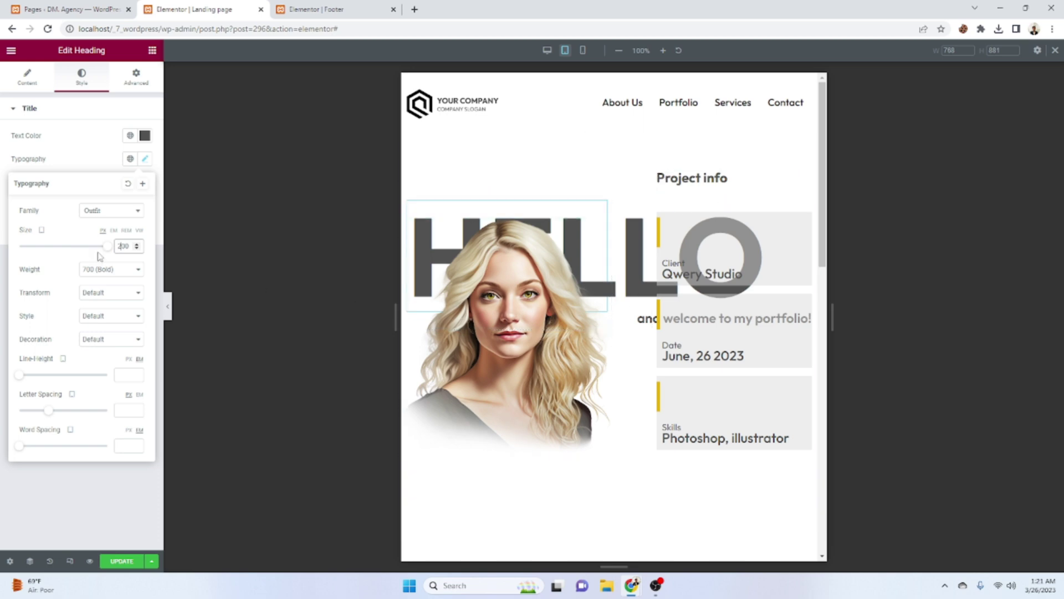
- Unlink the "HELLO" heading's tablet margin values, try a top margin of -20 px, and clear it again
{"action": "left_click", "coordinate": [143, 78]}
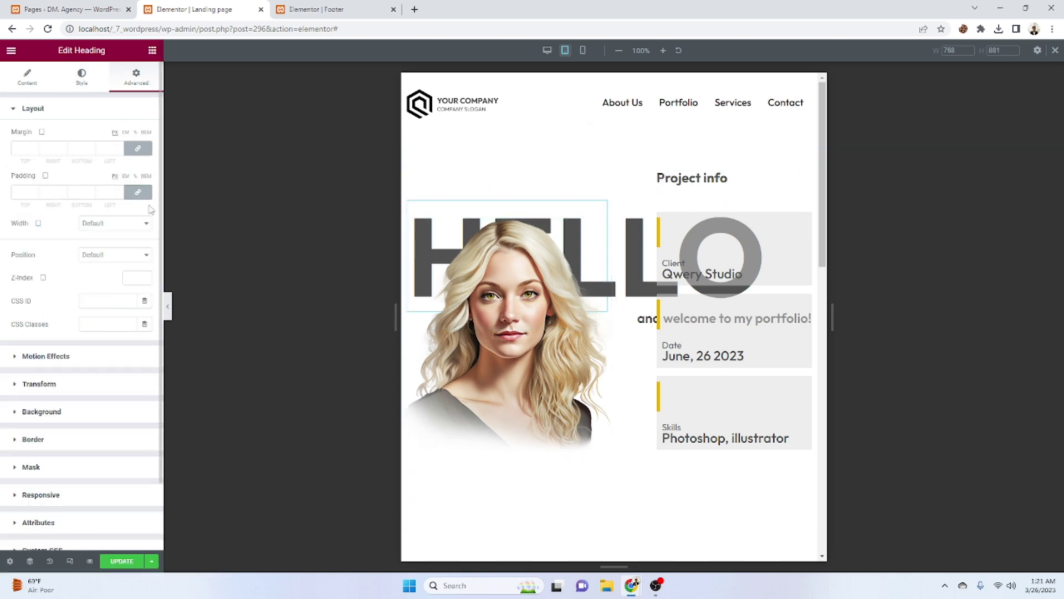
{"action": "left_click", "coordinate": [146, 150]}
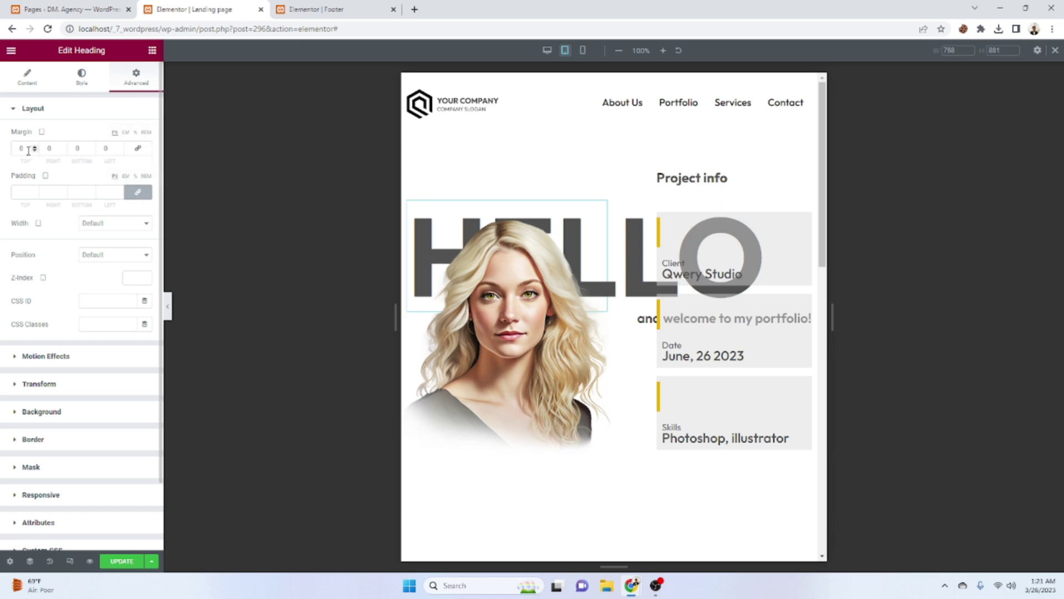
{"action": "type", "text": "20"}
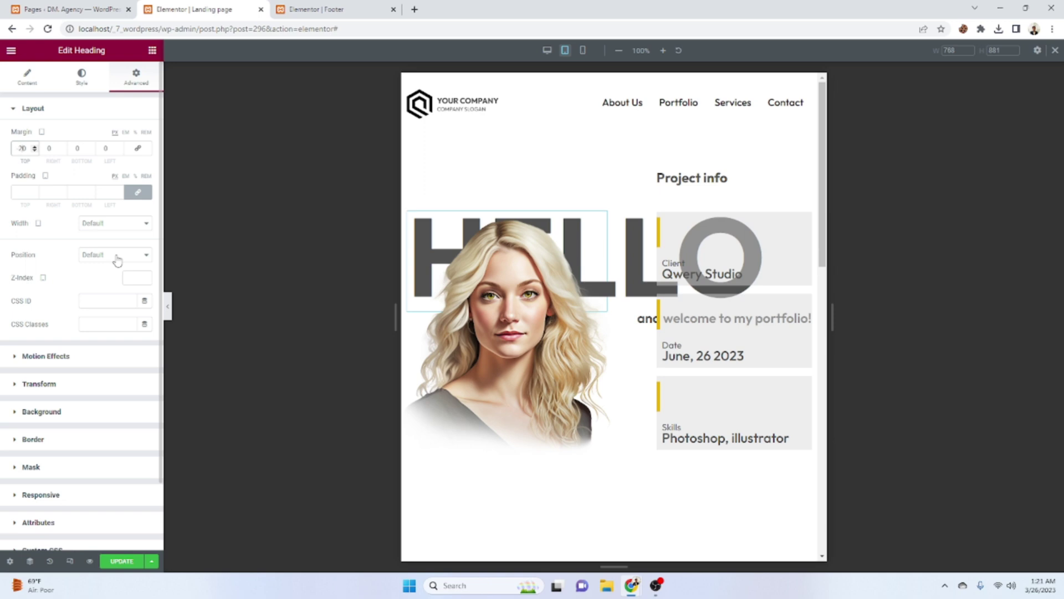
{"action": "key", "text": "Up"}
{"action": "key", "text": "Up"}
{"action": "key", "text": "Up"}
{"action": "key", "text": "Up"}
{"action": "key", "text": "Up"}
{"action": "key", "text": "Up"}
{"action": "key", "text": "Up"}
{"action": "key", "text": "Up"}
{"action": "key", "text": "Up"}
{"action": "key", "text": "Up"}
{"action": "key", "text": "Up"}
{"action": "key", "text": "Up"}
{"action": "key", "text": "Up"}
{"action": "key", "text": "Up"}
{"action": "key", "text": "ctrl+x"}
{"action": "key", "text": "Tab"}
{"action": "key", "text": "Tab"}
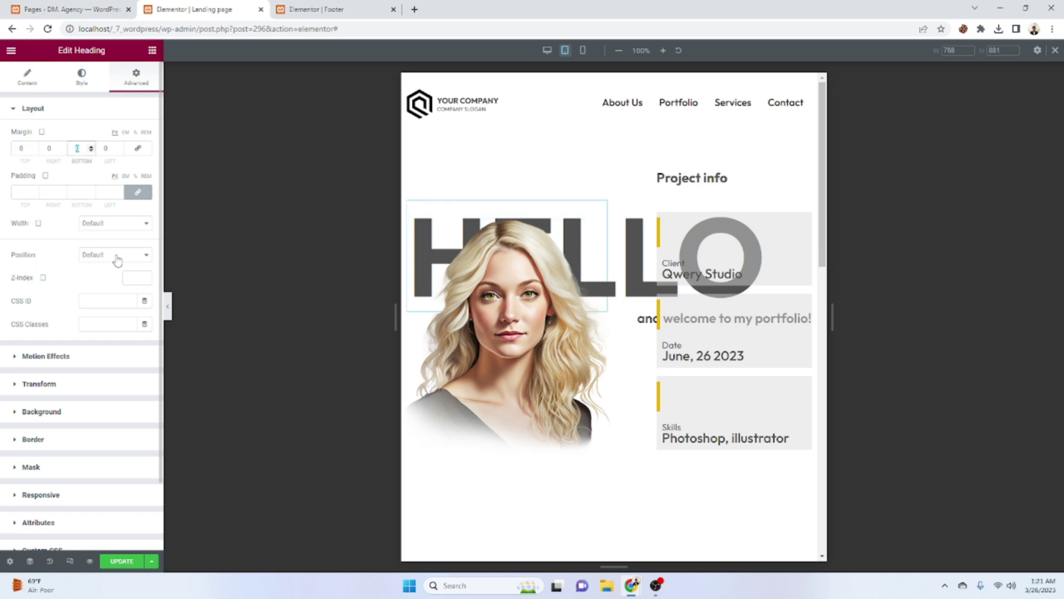
- Set the "HELLO" heading's bottom margin to 100 px for tablet
{"action": "key", "text": "ctrl+v"}
{"action": "key", "text": "Down"}
{"action": "key", "text": "Down"}
{"action": "key", "text": "Down"}
{"action": "key", "text": "Down"}
{"action": "key", "text": "Down"}
{"action": "key", "text": "Down"}
{"action": "key", "text": "Down"}
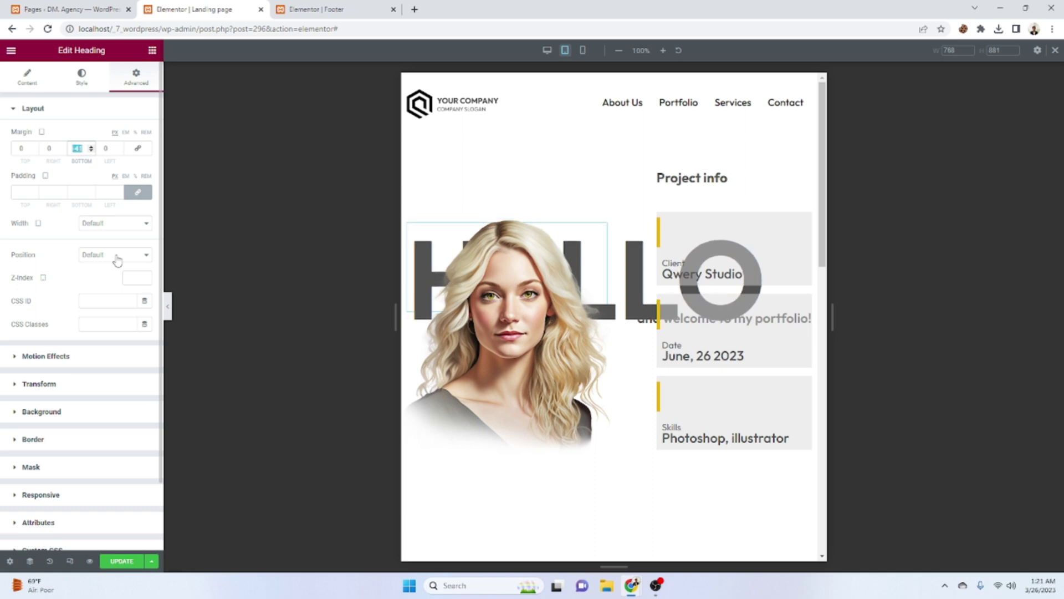
{"action": "type", "text": "20"}
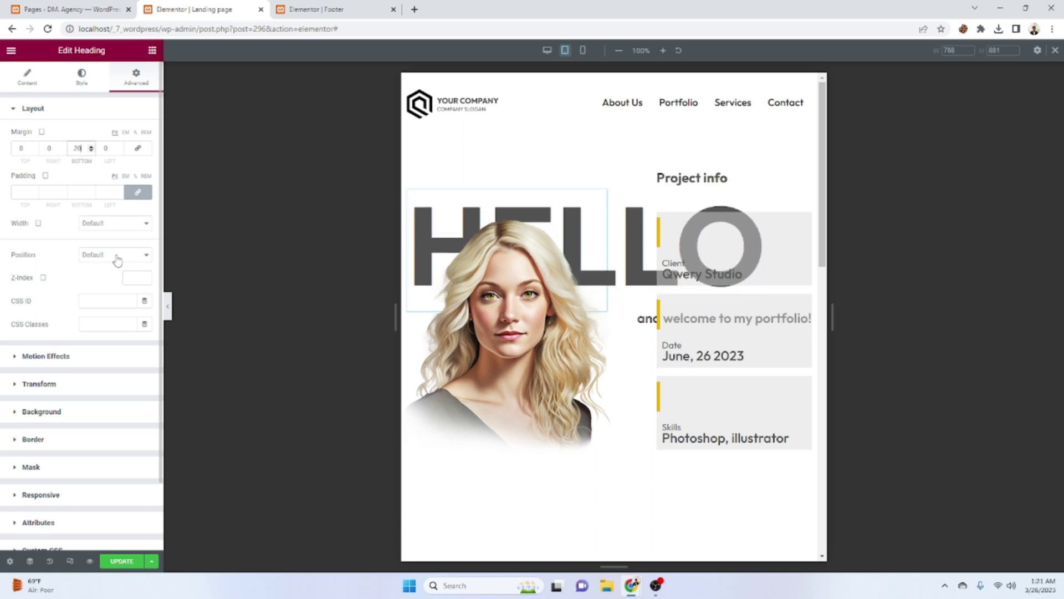
{"action": "type", "text": "0100"}
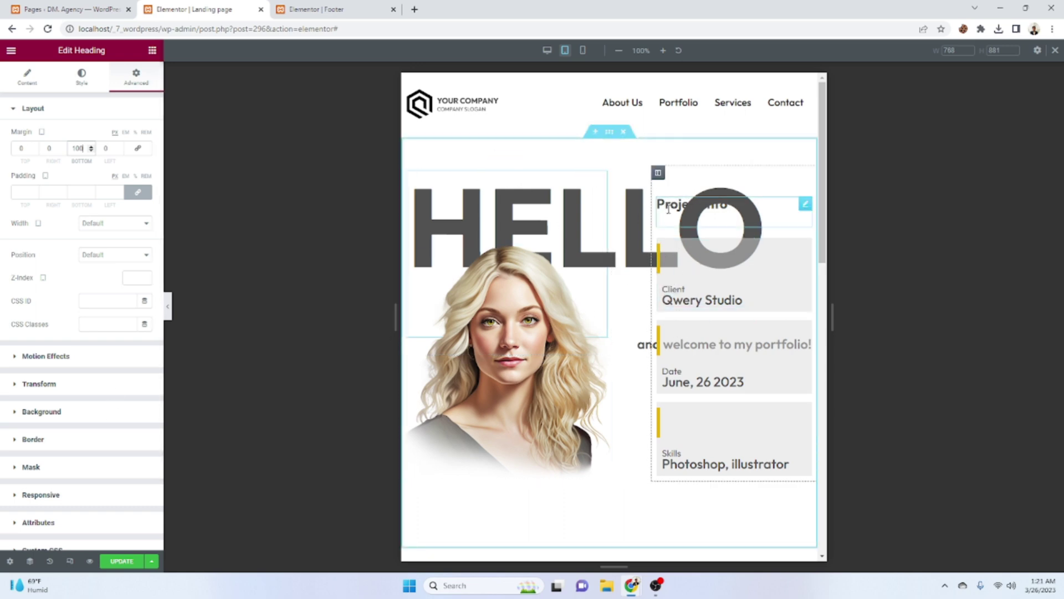
- Unlink the tablet margins of the "and welcome to my portfolio!" heading and set its top margin to -20 px and the other sides to 0
{"action": "left_click", "coordinate": [31, 562]}
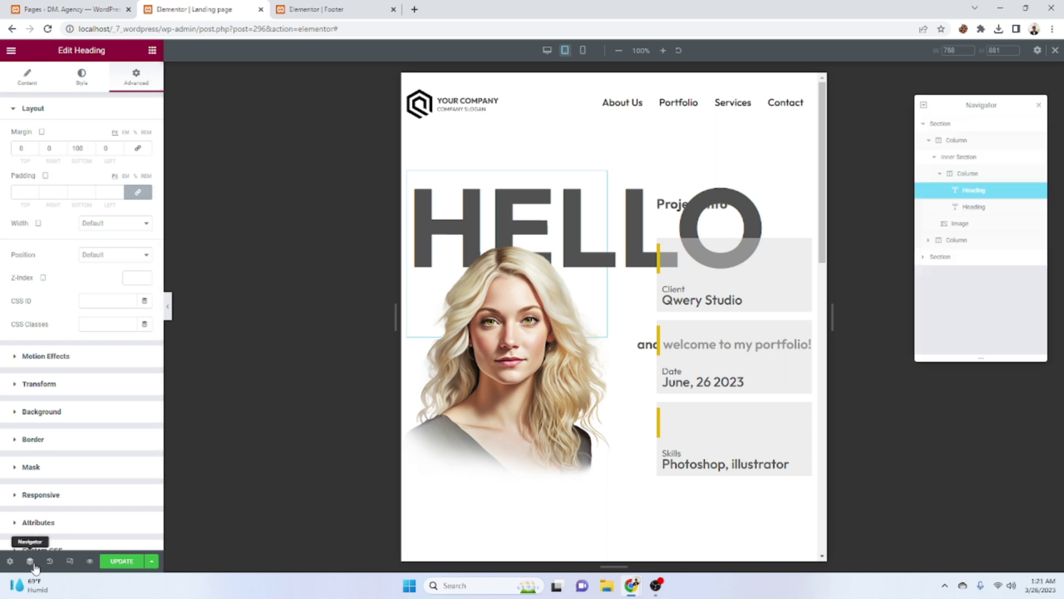
{"action": "left_click", "coordinate": [974, 207]}
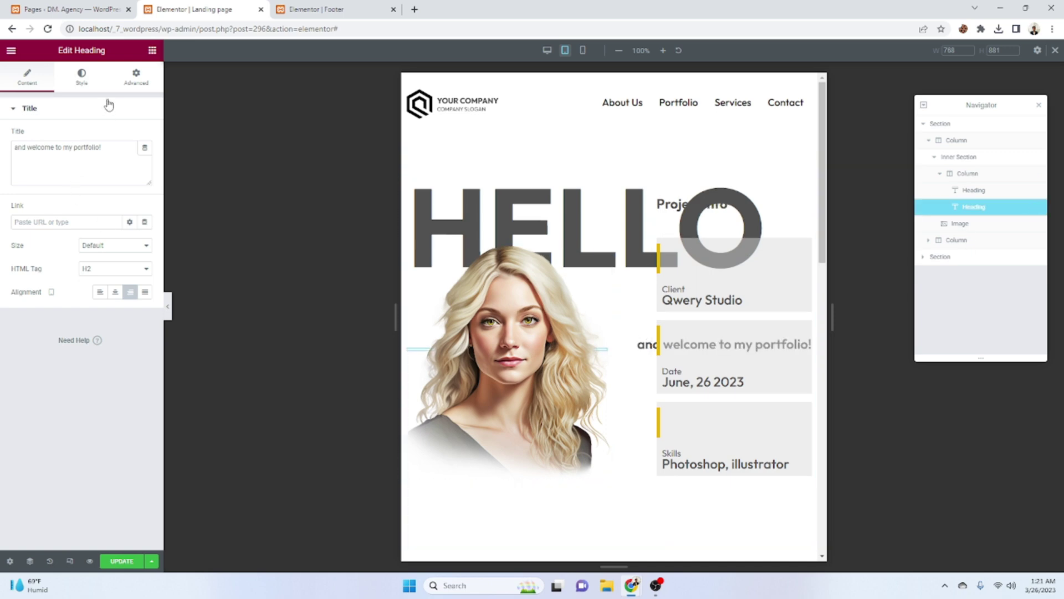
{"action": "left_click", "coordinate": [120, 87]}
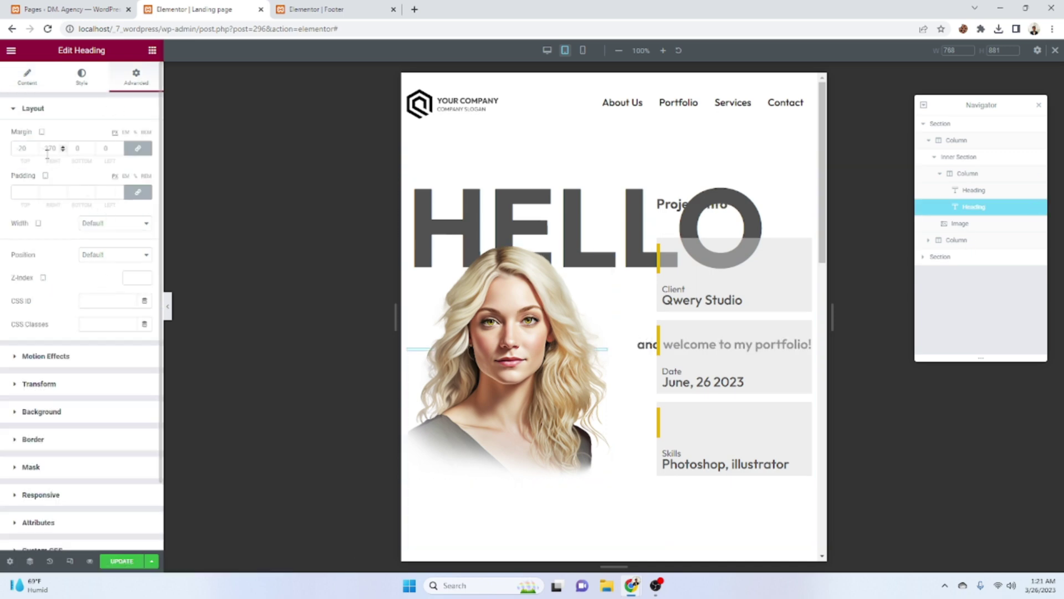
{"action": "left_click", "coordinate": [138, 149]}
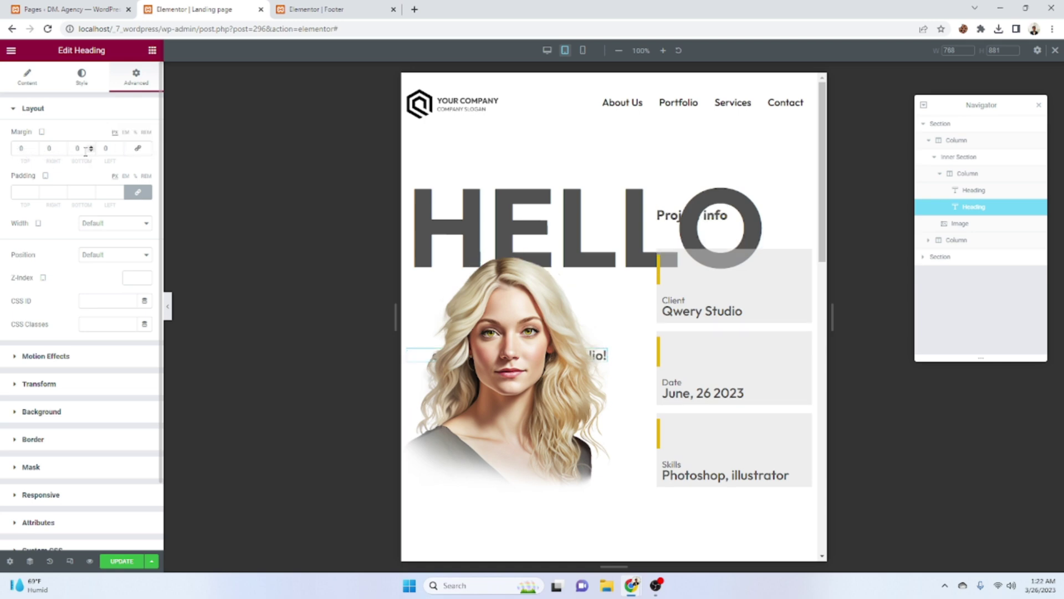
{"action": "type", "text": "20"}
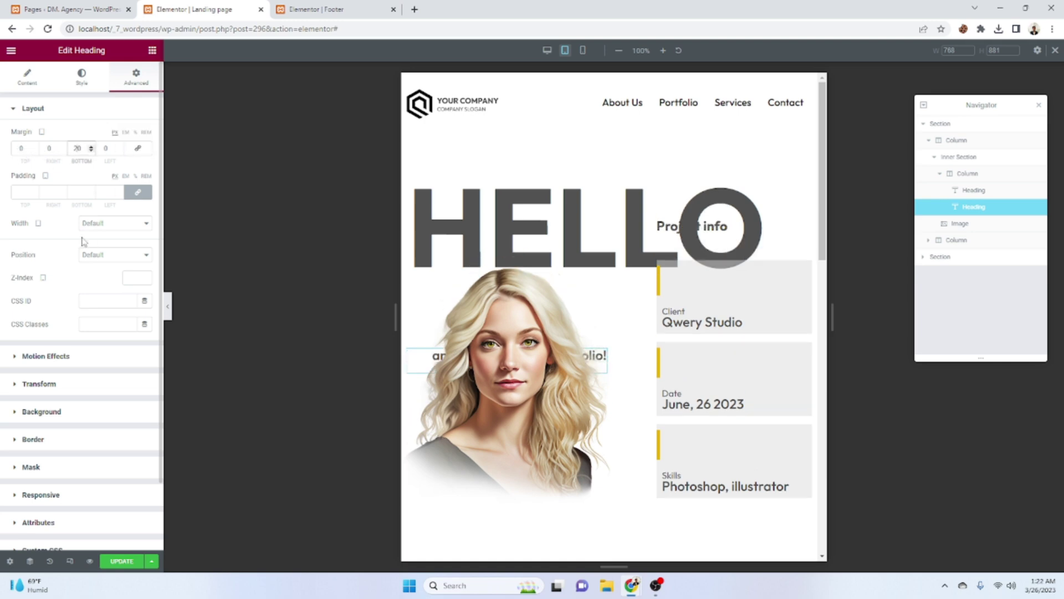
{"action": "type", "text": "0"}
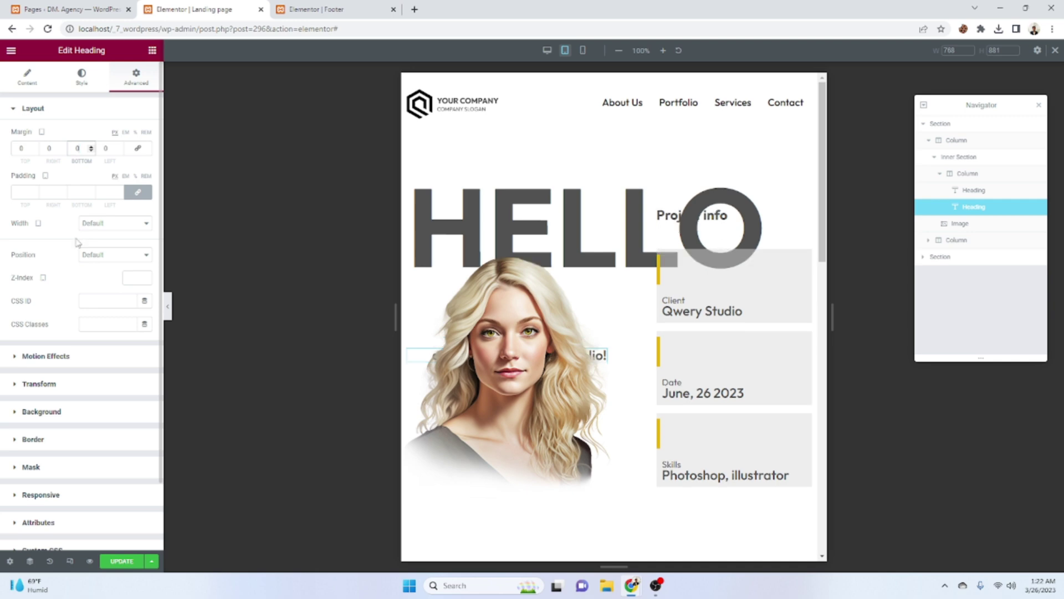
{"action": "left_click_drag", "start_coordinate": [27, 157], "coordinate": [284, 377]}
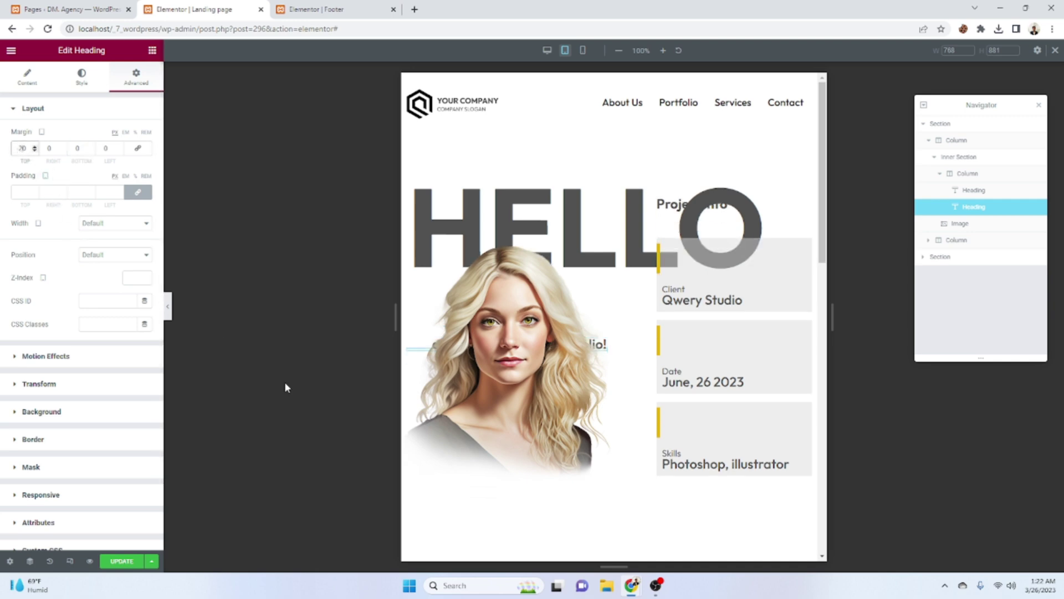
- Set the top margin of the "and welcome to my portfolio!" heading to -135 px for tablet
{"action": "key", "text": "Up"}
{"action": "key", "text": "Up"}
{"action": "key", "text": "Up"}
{"action": "key", "text": "Up"}
{"action": "key", "text": "Up"}
{"action": "key", "text": "Up"}
{"action": "key", "text": "Up"}
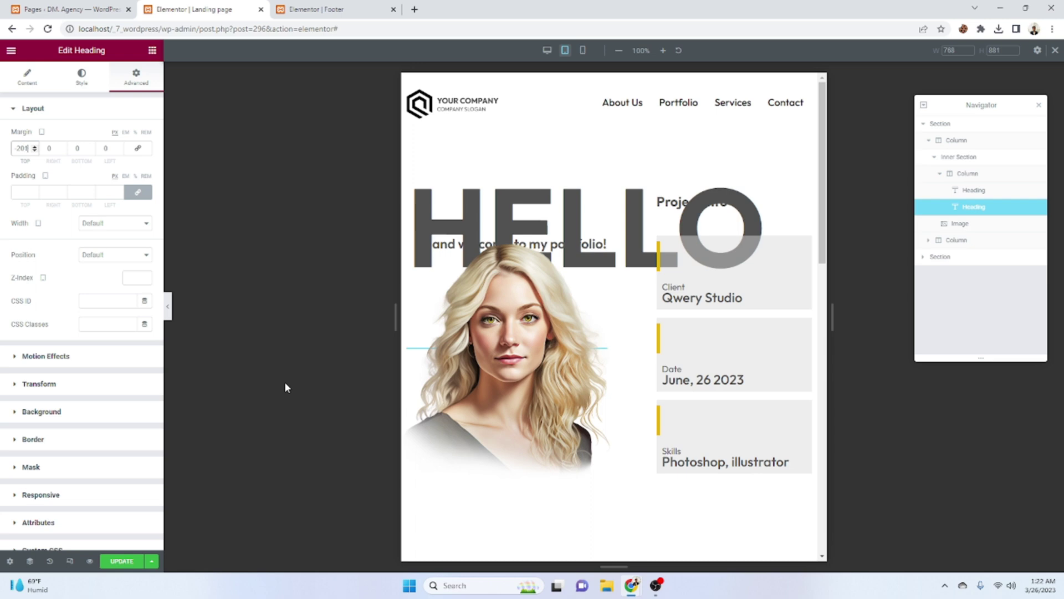
{"action": "key", "text": "Up"}
{"action": "key", "text": "Up"}
{"action": "key", "text": "Up"}
{"action": "key", "text": "Up"}
{"action": "key", "text": "Up"}
{"action": "key", "text": "Up"}
{"action": "key", "text": "Up"}
{"action": "key", "text": "Up"}
{"action": "key", "text": "Up"}
{"action": "key", "text": "Up"}
{"action": "key", "text": "Up"}
{"action": "key", "text": "Up"}
{"action": "key", "text": "Up"}
{"action": "key", "text": "Up"}
{"action": "key", "text": "Up"}
{"action": "key", "text": "Up"}
{"action": "key", "text": "Up"}
{"action": "key", "text": "Up"}
{"action": "key", "text": "Up"}
{"action": "key", "text": "Up"}
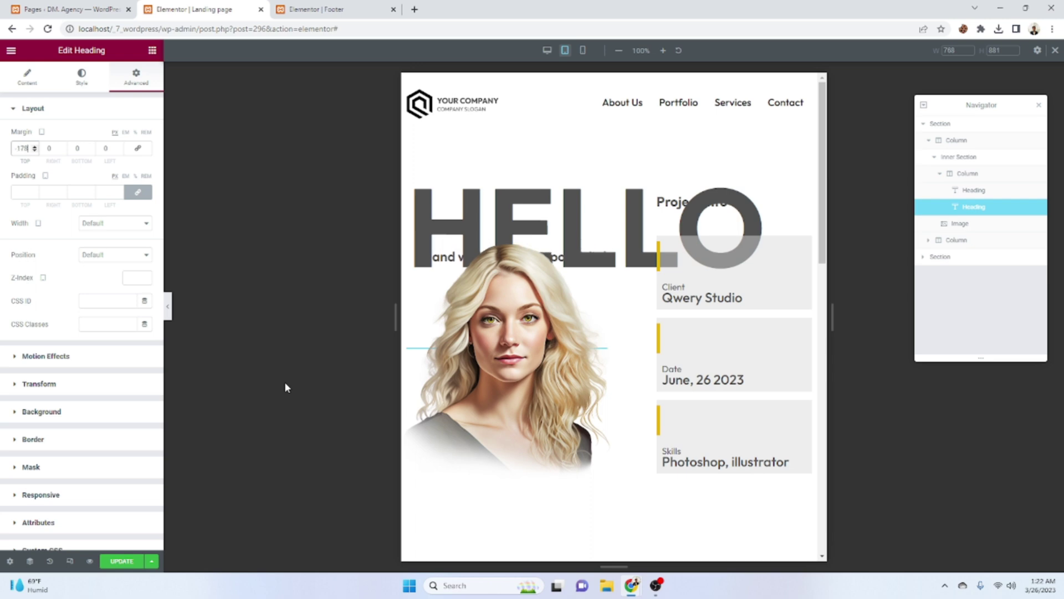
{"action": "key", "text": "Up"}
{"action": "key", "text": "Up"}
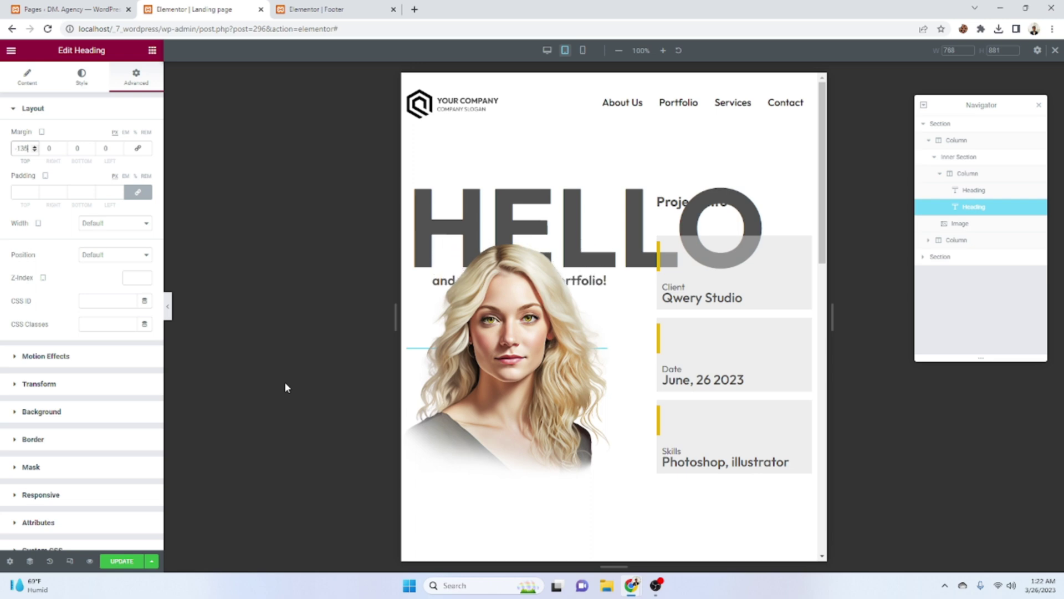
{"action": "key", "text": "Up"}
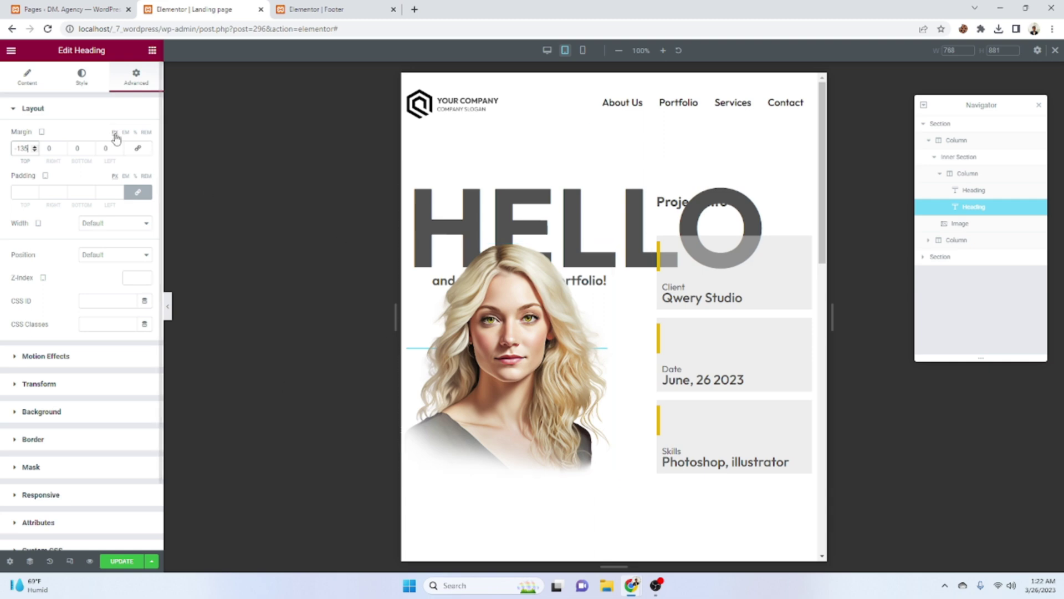
- Set the right margin of the "and welcome to my portfolio!" heading to -264 px for tablet
{"action": "left_click", "coordinate": [49, 148]}
{"action": "key", "text": "Down"}
{"action": "key", "text": "Down"}
{"action": "key", "text": "Down"}
{"action": "key", "text": "Down"}
{"action": "key", "text": "Down"}
{"action": "key", "text": "Down"}
{"action": "key", "text": "Down"}
{"action": "key", "text": "Down"}
{"action": "key", "text": "Down"}
{"action": "key", "text": "Down"}
{"action": "key", "text": "Down"}
{"action": "key", "text": "Down"}
{"action": "key", "text": "Down"}
{"action": "key", "text": "Down"}
{"action": "key", "text": "Down"}
{"action": "key", "text": "Down"}
{"action": "key", "text": "Down"}
{"action": "key", "text": "Down"}
{"action": "key", "text": "Down"}
{"action": "key", "text": "Down"}
{"action": "key", "text": "Down"}
{"action": "key", "text": "Down"}
{"action": "key", "text": "Down"}
{"action": "key", "text": "Down"}
{"action": "key", "text": "Down"}
{"action": "key", "text": "Down"}
{"action": "key", "text": "Down"}
{"action": "key", "text": "Down"}
{"action": "key", "text": "Down"}
{"action": "key", "text": "Down"}
{"action": "key", "text": "Down"}
{"action": "key", "text": "Down"}
{"action": "key", "text": "Down"}
{"action": "key", "text": "Down"}
{"action": "key", "text": "Down"}
{"action": "key", "text": "Down"}
{"action": "key", "text": "Down"}
{"action": "key", "text": "Down"}
{"action": "key", "text": "Down"}
{"action": "key", "text": "Down"}
{"action": "key", "text": "Down"}
{"action": "key", "text": "Down"}
{"action": "key", "text": "Down"}
{"action": "key", "text": "Down"}
{"action": "key", "text": "Down"}
{"action": "key", "text": "Down"}
{"action": "key", "text": "Down"}
{"action": "key", "text": "Down"}
{"action": "key", "text": "Down"}
{"action": "key", "text": "Down"}
{"action": "key", "text": "Down"}
{"action": "key", "text": "Down"}
{"action": "key", "text": "Down"}
{"action": "key", "text": "Down"}
{"action": "key", "text": "Down"}
{"action": "key", "text": "Down"}
{"action": "key", "text": "Down"}
{"action": "key", "text": "Down"}
{"action": "key", "text": "Down"}
{"action": "key", "text": "Down"}
{"action": "key", "text": "Down"}
{"action": "key", "text": "Down"}
{"action": "key", "text": "Down"}
{"action": "key", "text": "Down"}
{"action": "key", "text": "Down"}
{"action": "key", "text": "Down"}
{"action": "key", "text": "Down"}
{"action": "key", "text": "Down"}
{"action": "key", "text": "Down"}
{"action": "key", "text": "Down"}
{"action": "key", "text": "Down"}
{"action": "key", "text": "Down"}
{"action": "key", "text": "Down"}
{"action": "key", "text": "Down"}
{"action": "key", "text": "Down"}
{"action": "key", "text": "Down"}
{"action": "key", "text": "Down"}
{"action": "key", "text": "Down"}
{"action": "key", "text": "Down"}
{"action": "key", "text": "Down"}
{"action": "key", "text": "Down"}
{"action": "key", "text": "Down"}
{"action": "key", "text": "Down"}
{"action": "key", "text": "Down"}
{"action": "key", "text": "Down"}
{"action": "key", "text": "Down"}
{"action": "key", "text": "Down"}
{"action": "key", "text": "Down"}
{"action": "key", "text": "Down"}
{"action": "key", "text": "Down"}
{"action": "key", "text": "Down"}
{"action": "key", "text": "Down"}
{"action": "key", "text": "Down"}
{"action": "key", "text": "Down"}
{"action": "key", "text": "Down"}
{"action": "key", "text": "Down"}
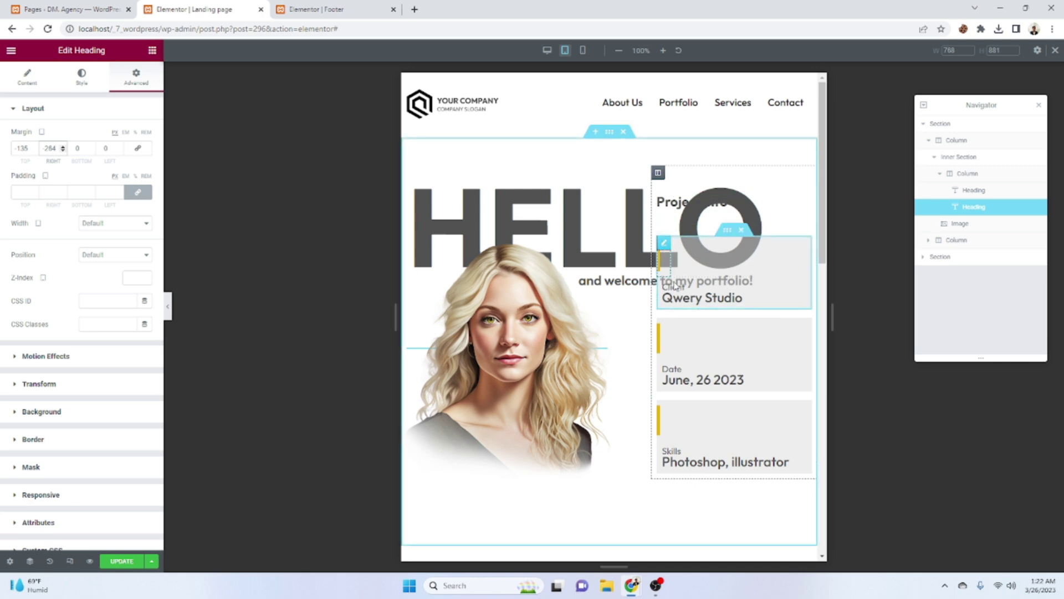
- Set the tablet width of the text columns in the Client, Date and Skills boxes to 90%
{"action": "left_click", "coordinate": [663, 286]}
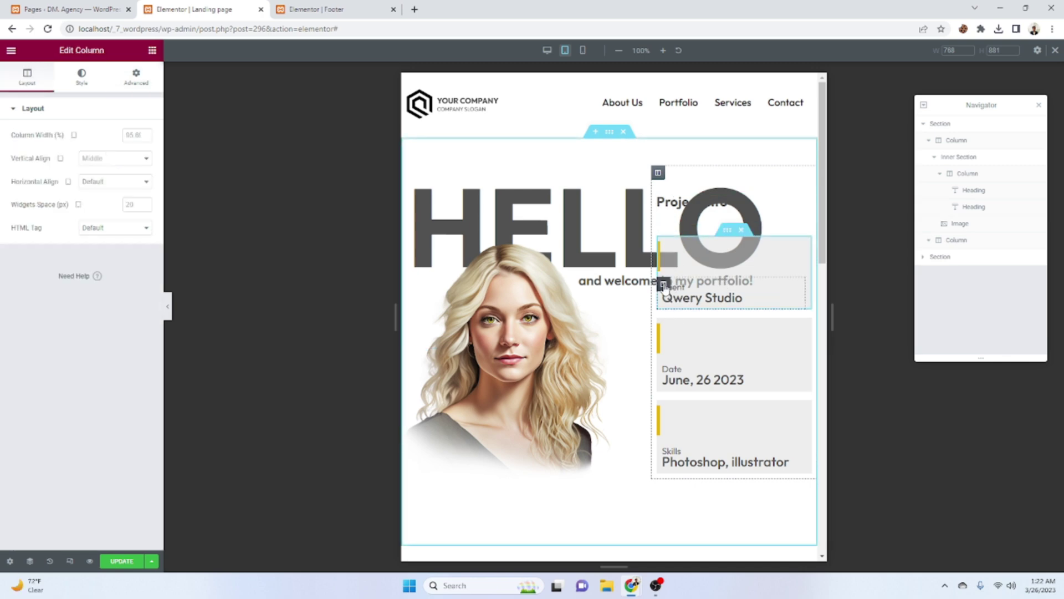
{"action": "double_click", "coordinate": [130, 135]}
{"action": "type", "text": "90"}
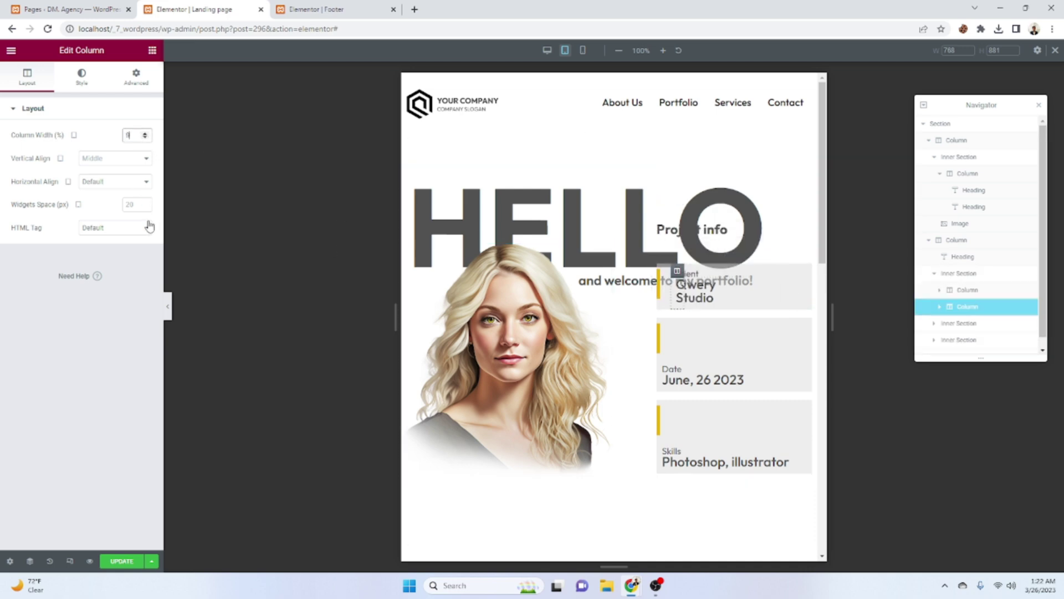
{"action": "left_click", "coordinate": [675, 367]}
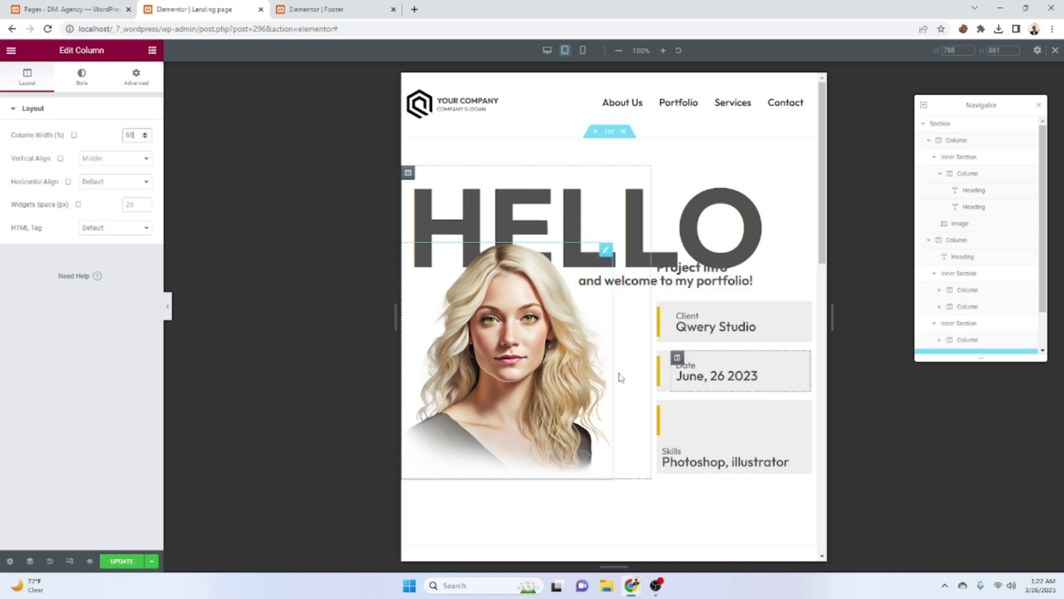
{"action": "left_click", "coordinate": [663, 449]}
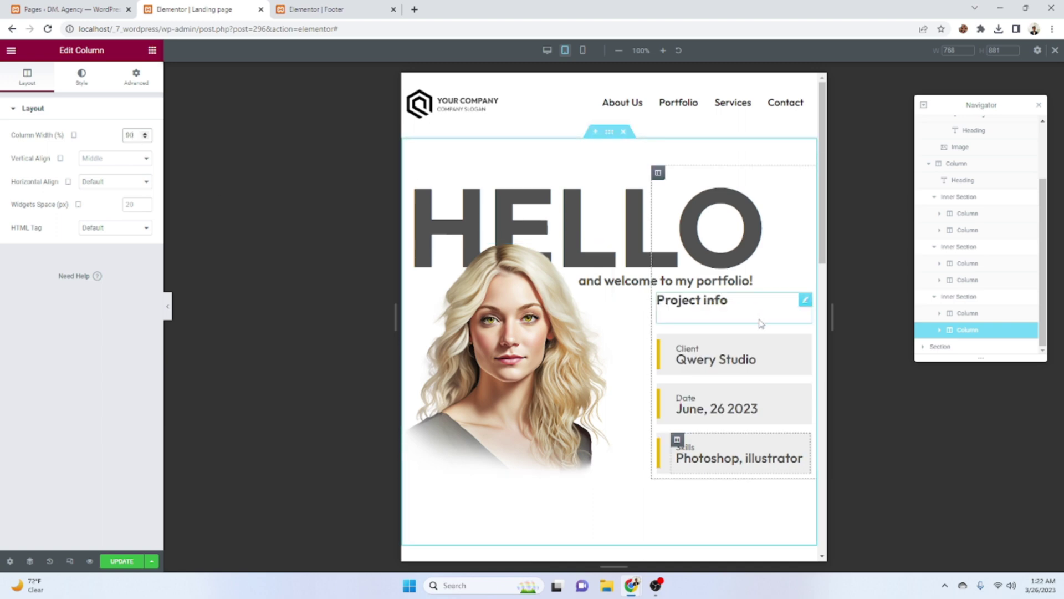
- Set all tablet padding values of the "Project info" heading to 0 and unlink them
{"action": "left_click", "coordinate": [805, 300]}
{"action": "left_click", "coordinate": [136, 89]}
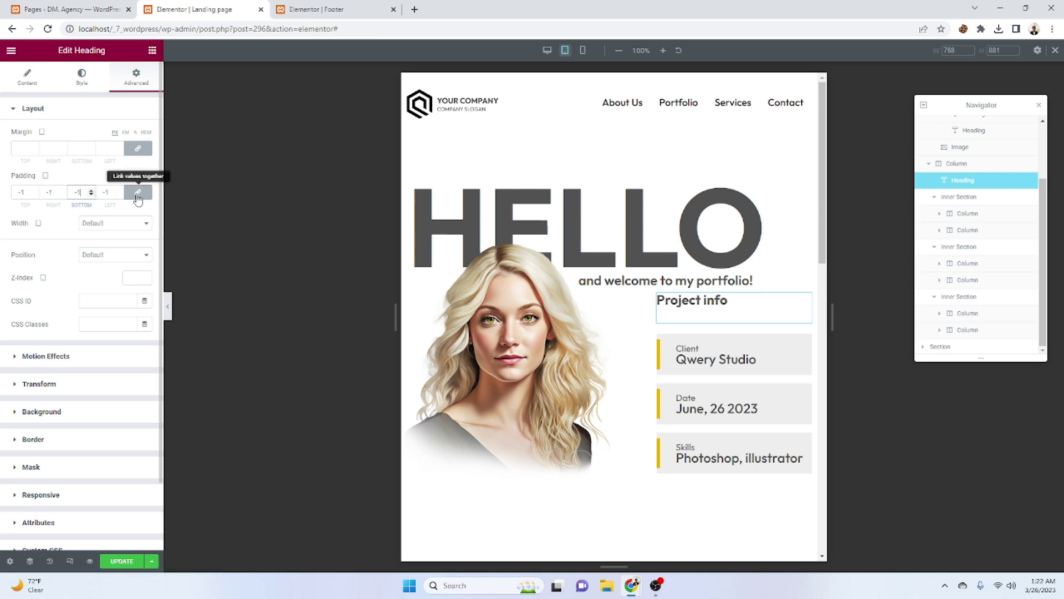
{"action": "type", "text": "0"}
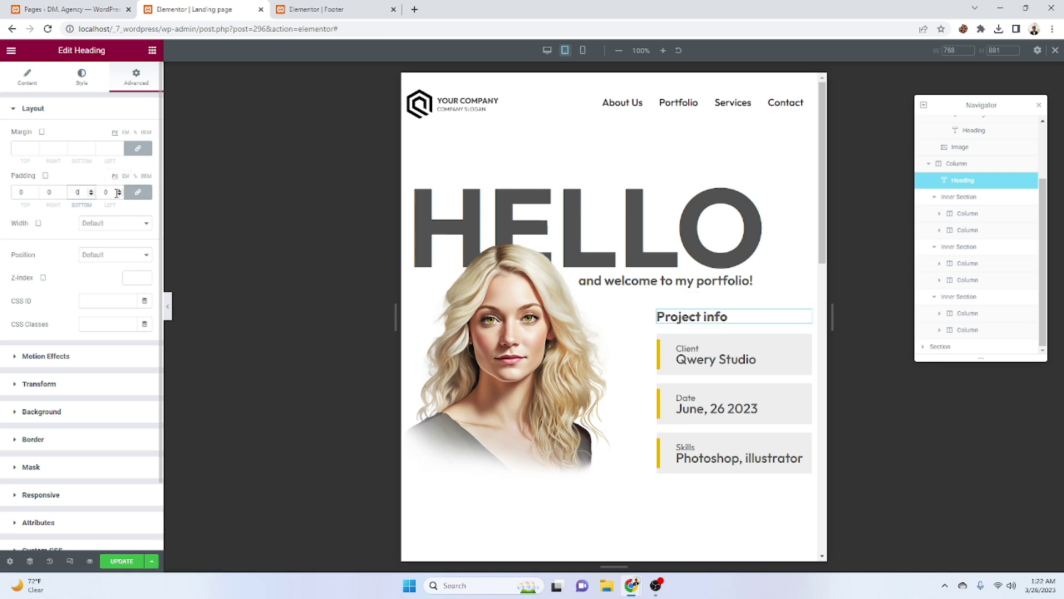
{"action": "left_click", "coordinate": [138, 192]}
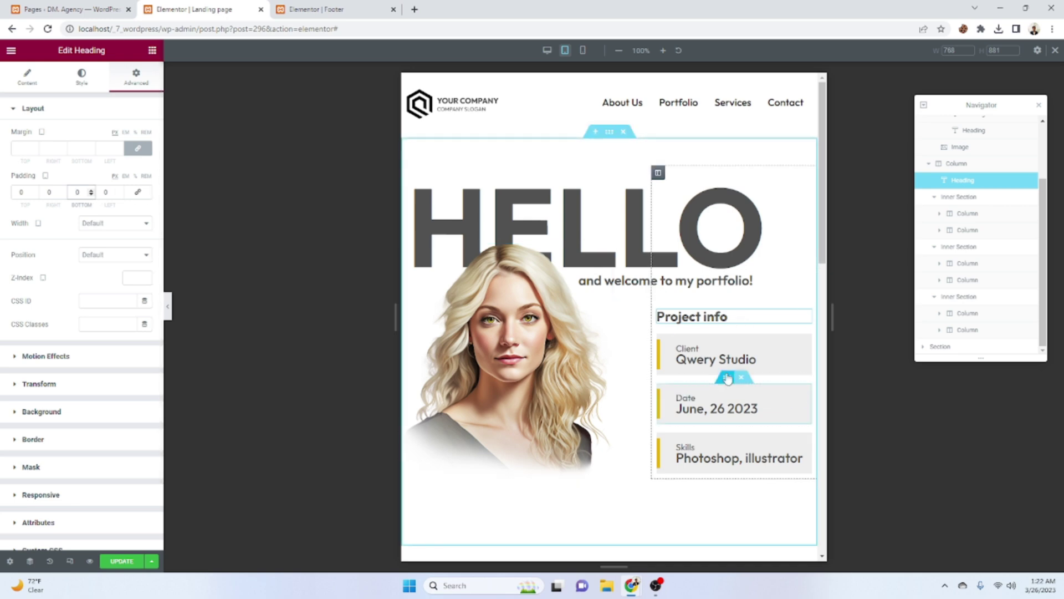
- Set the "Qwery Studio" heading's font size to 20 px for tablet
{"action": "left_click", "coordinate": [705, 365]}
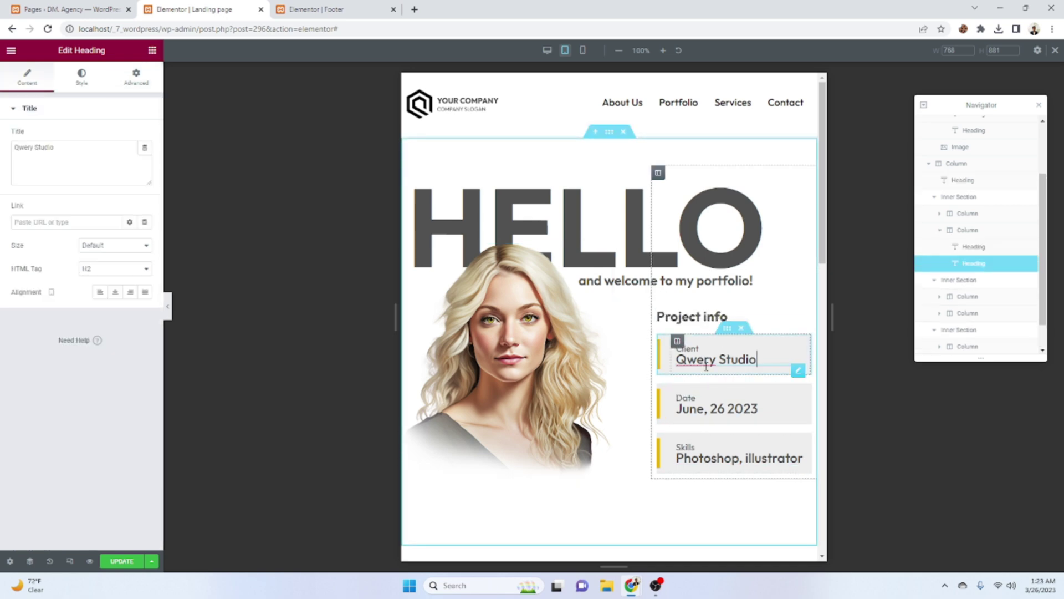
{"action": "left_click", "coordinate": [85, 88]}
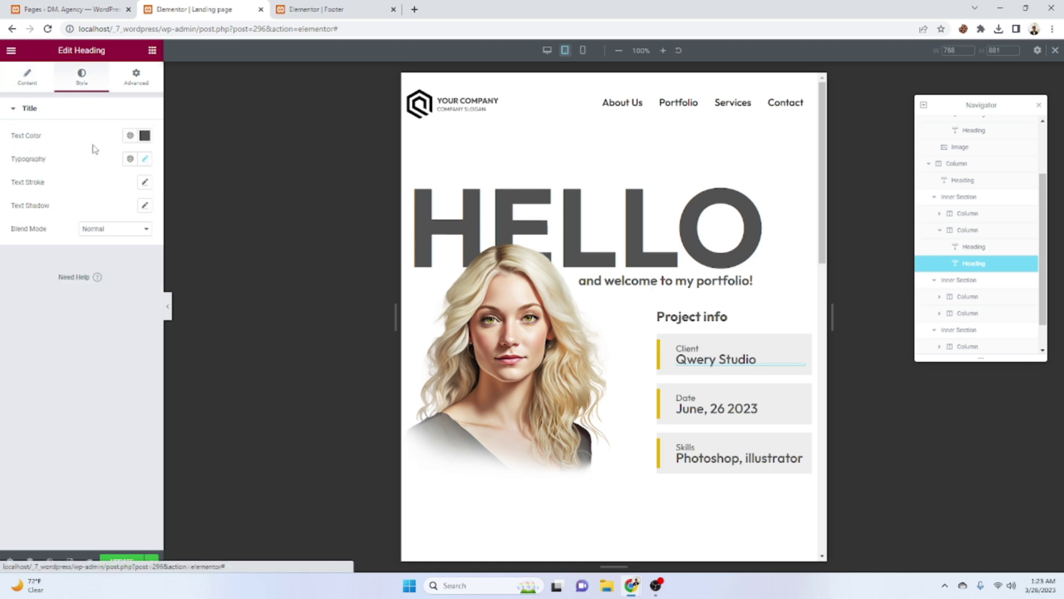
{"action": "left_click", "coordinate": [145, 158]}
{"action": "left_click", "coordinate": [121, 246]}
{"action": "type", "text": "20"}
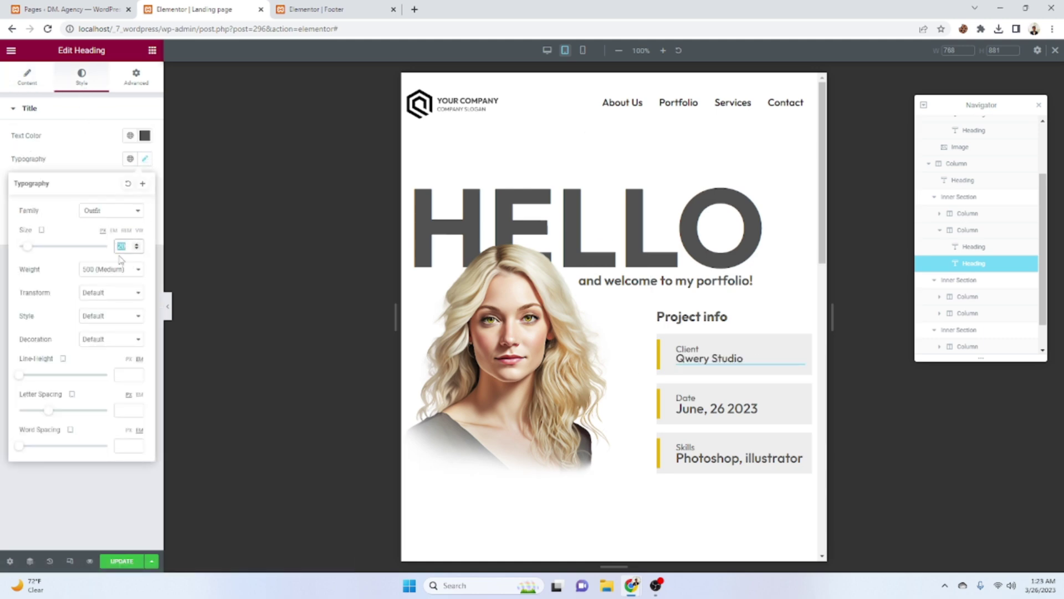
- Copy the "Qwery Studio" heading's style onto the "June, 26 2023" and "Photoshop, illustrator" headings
{"action": "right_click", "coordinate": [736, 359]}
{"action": "left_click", "coordinate": [778, 404]}
{"action": "right_click", "coordinate": [740, 451]}
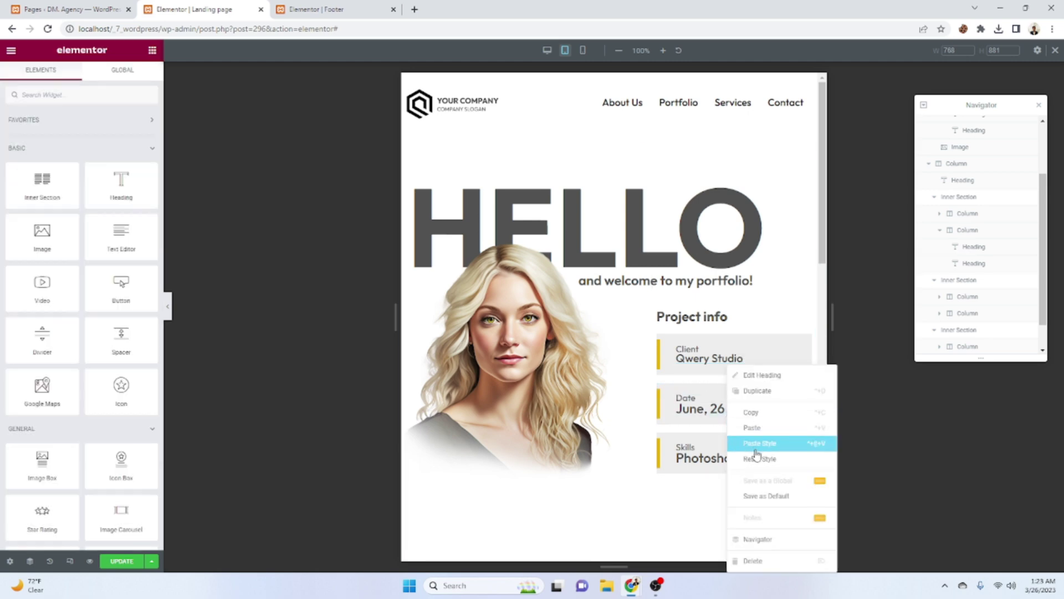
{"action": "left_click", "coordinate": [765, 444]}
{"action": "right_click", "coordinate": [728, 457]}
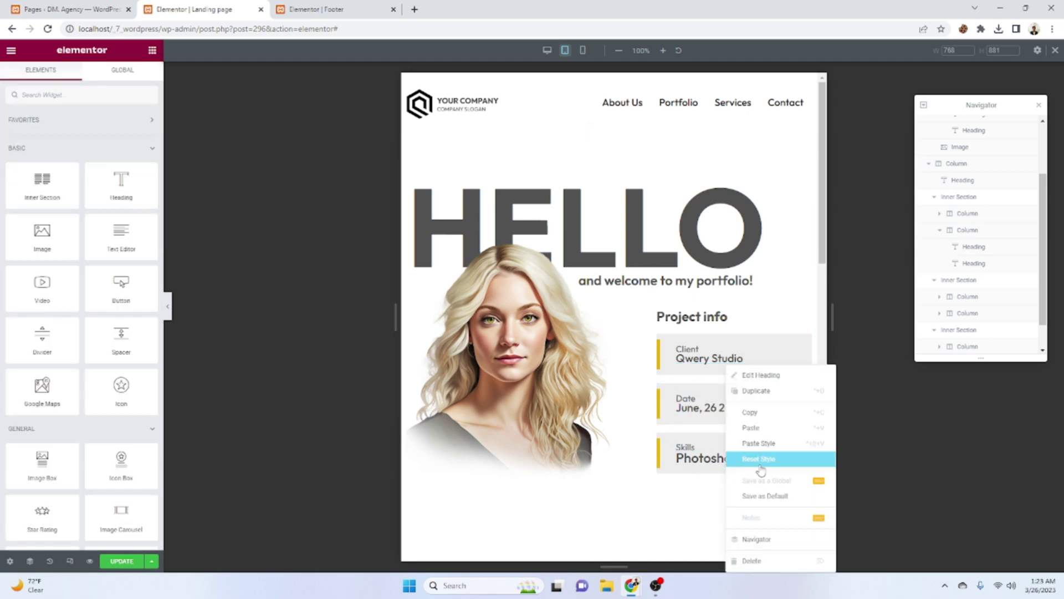
{"action": "left_click", "coordinate": [791, 458]}
- Unlink the tablet padding of the "Portfolio website desing" section and set top and bottom to 50 px, with the sides at 0
{"action": "scroll", "coordinate": [625, 431], "scroll_direction": "down", "scroll_amount": 4}
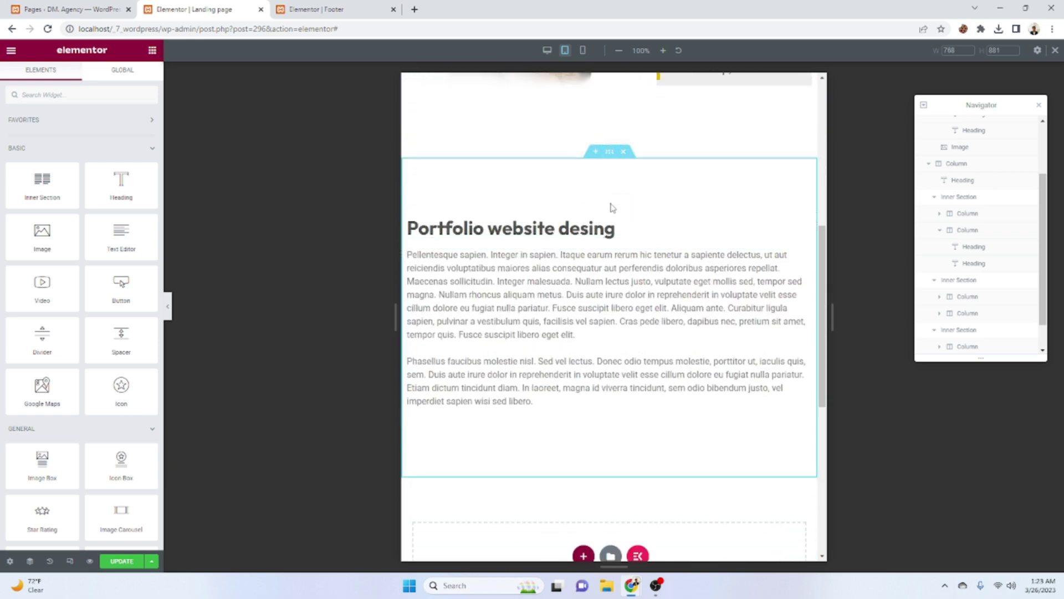
{"action": "scroll", "coordinate": [609, 208], "scroll_direction": "up", "scroll_amount": 2}
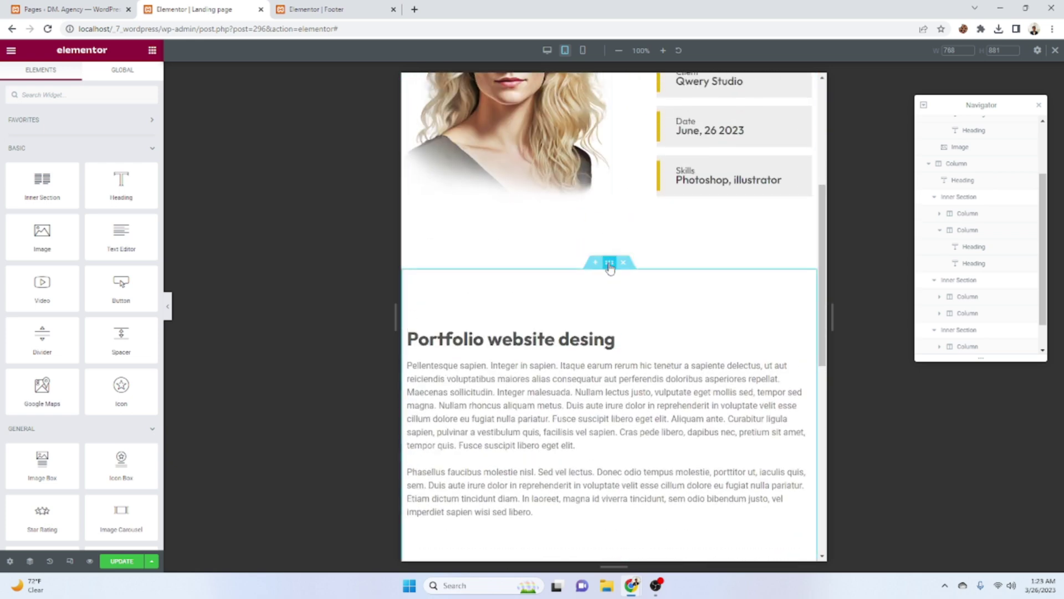
{"action": "left_click", "coordinate": [597, 268]}
{"action": "left_click", "coordinate": [136, 77]}
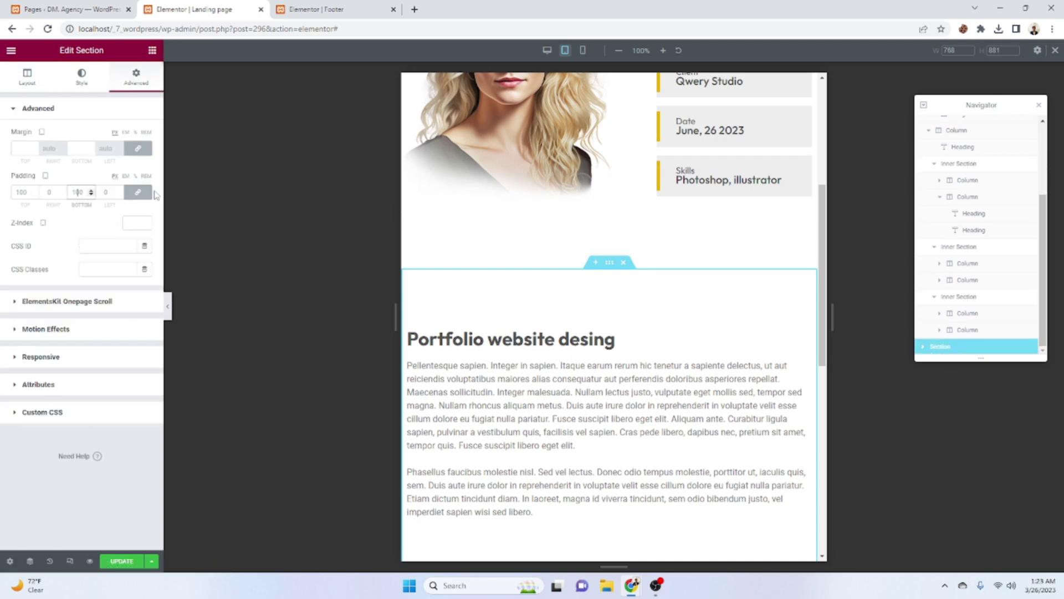
{"action": "key", "text": "ctrl+z"}
{"action": "type", "text": "50"}
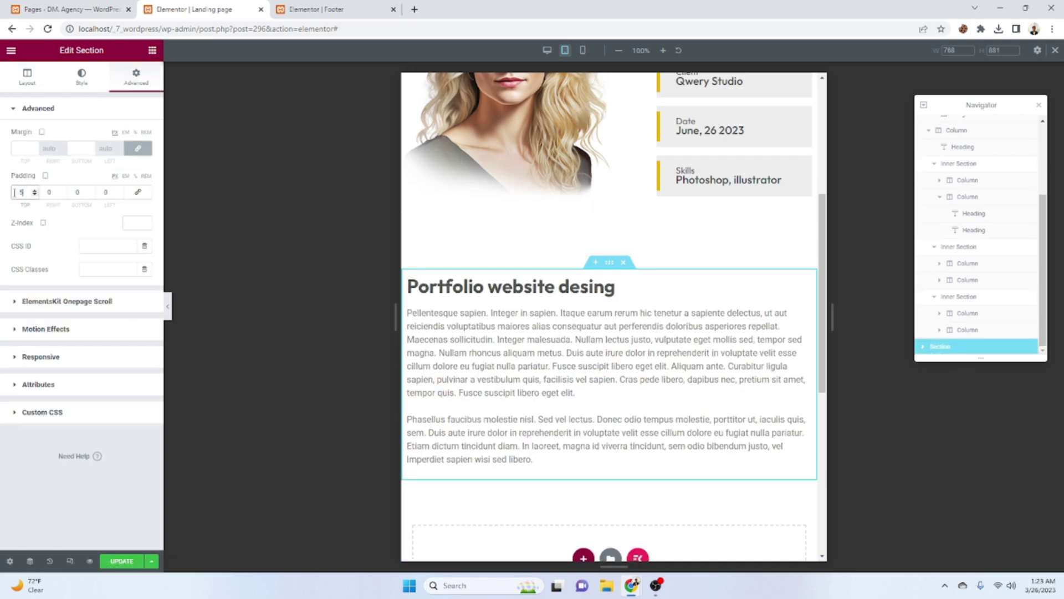
{"action": "key", "text": "Tab"}
{"action": "key", "text": "Tab"}
{"action": "type", "text": "50"}
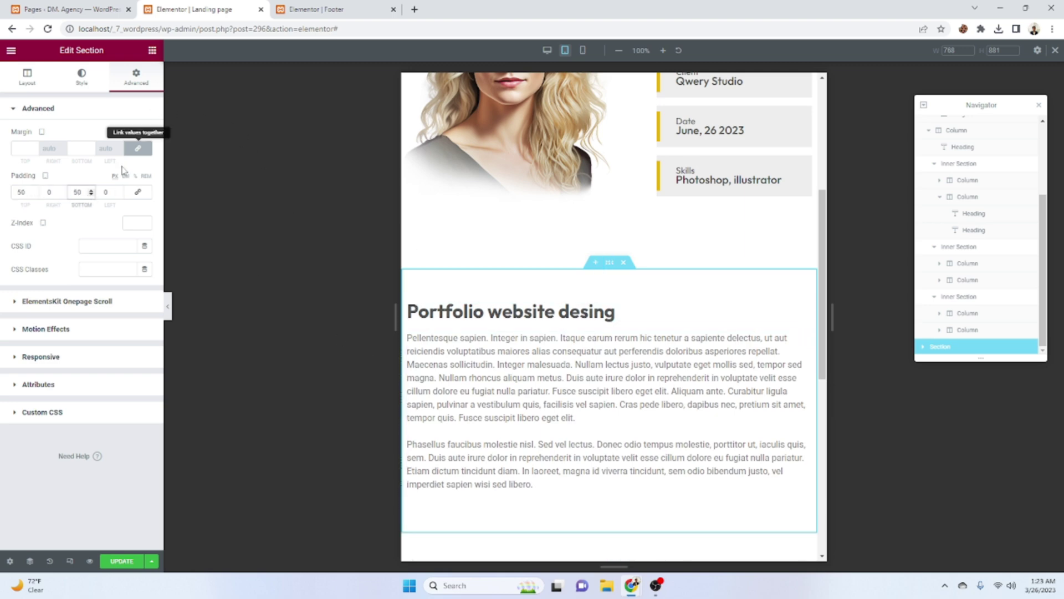
- Set the right and left tablet padding of the "Portfolio website desing" section to 20 px
{"action": "left_click", "coordinate": [46, 193]}
{"action": "type", "text": "2"}
{"action": "double_click", "coordinate": [49, 193]}
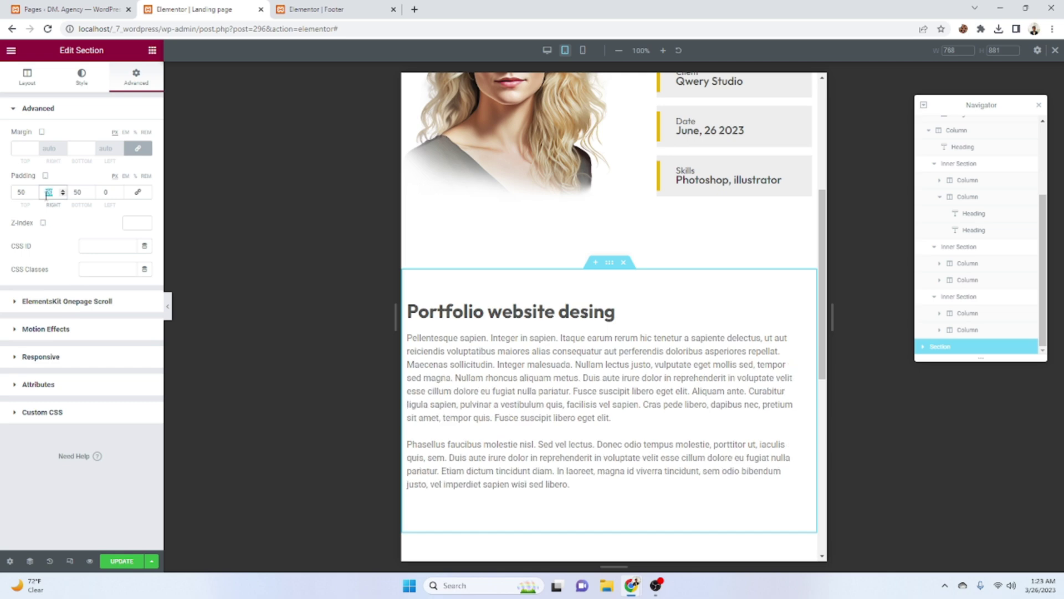
{"action": "key", "text": "Tab"}
{"action": "key", "text": "Tab"}
{"action": "type", "text": "20"}
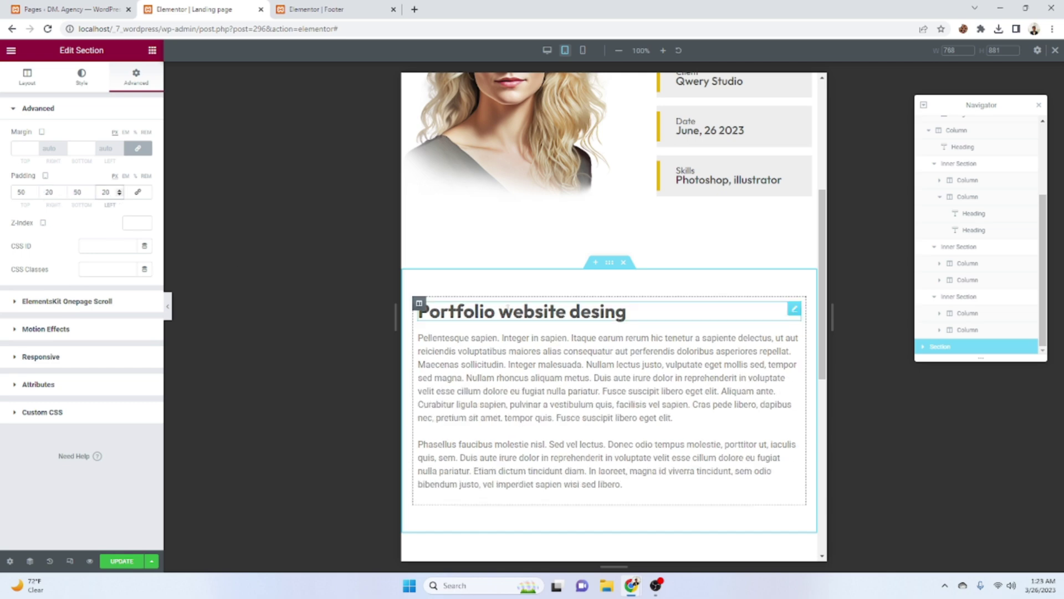
- Review the tablet layout of the page from the portfolio text through the footer and back up to the header
{"action": "scroll", "coordinate": [584, 333], "scroll_direction": "down", "scroll_amount": 3}
{"action": "scroll", "coordinate": [643, 366], "scroll_direction": "up", "scroll_amount": 6}
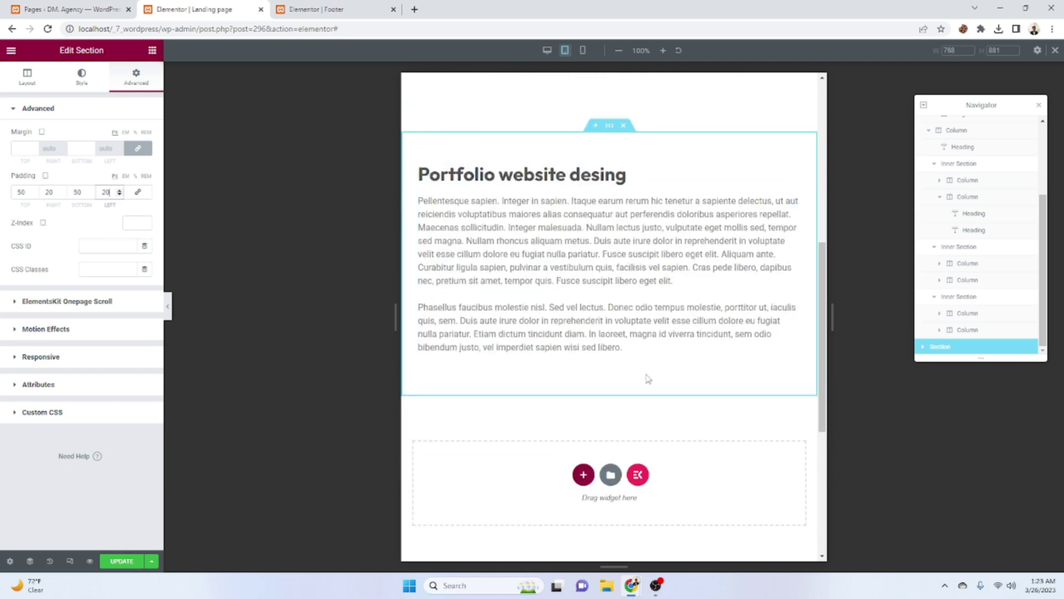
{"action": "scroll", "coordinate": [651, 340], "scroll_direction": "down", "scroll_amount": 10}
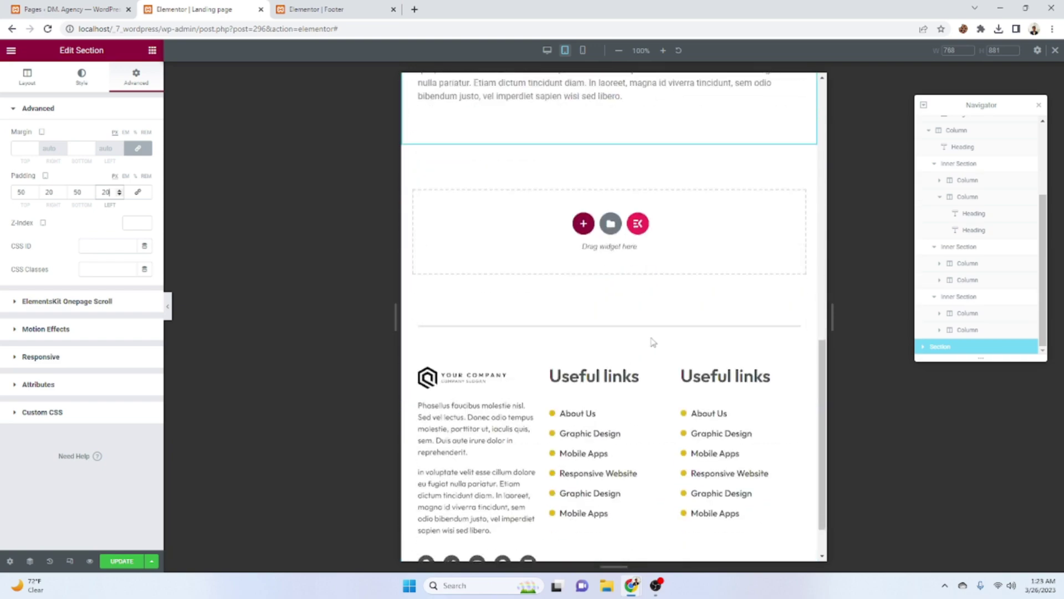
{"action": "scroll", "coordinate": [616, 374], "scroll_direction": "down", "scroll_amount": 1}
{"action": "scroll", "coordinate": [565, 301], "scroll_direction": "up", "scroll_amount": 4}
{"action": "scroll", "coordinate": [528, 514], "scroll_direction": "down", "scroll_amount": 4}
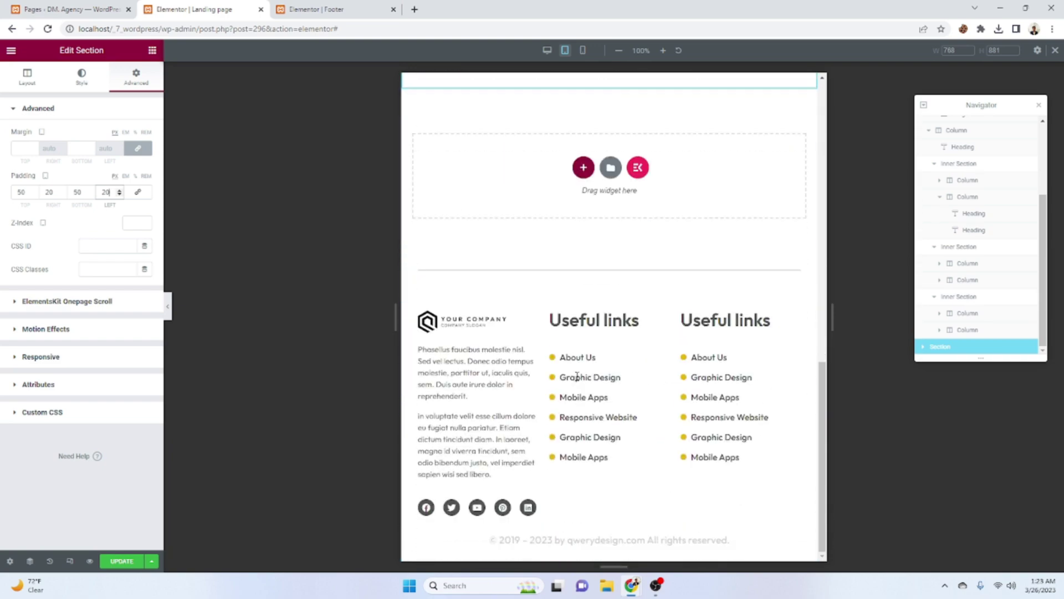
{"action": "scroll", "coordinate": [631, 252], "scroll_direction": "up", "scroll_amount": 6}
{"action": "scroll", "coordinate": [631, 252], "scroll_direction": "up", "scroll_amount": 7}
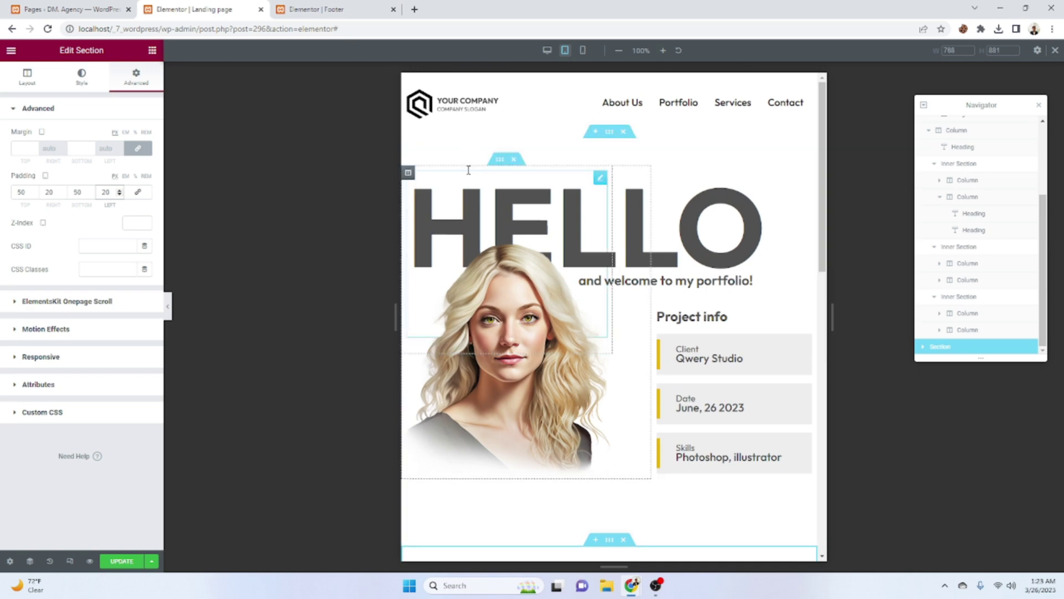
- Switch to the mobile preview and look over the project info cards and the portfolio text section
{"action": "left_click", "coordinate": [583, 50]}
{"action": "scroll", "coordinate": [668, 166], "scroll_direction": "down", "scroll_amount": 10}
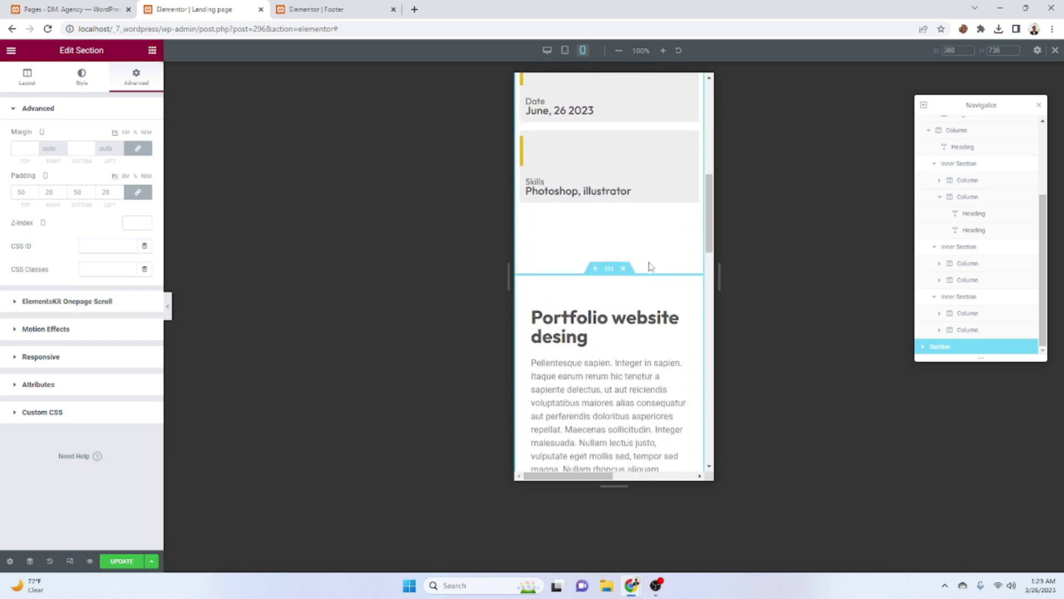
{"action": "scroll", "coordinate": [617, 370], "scroll_direction": "down", "scroll_amount": 10}
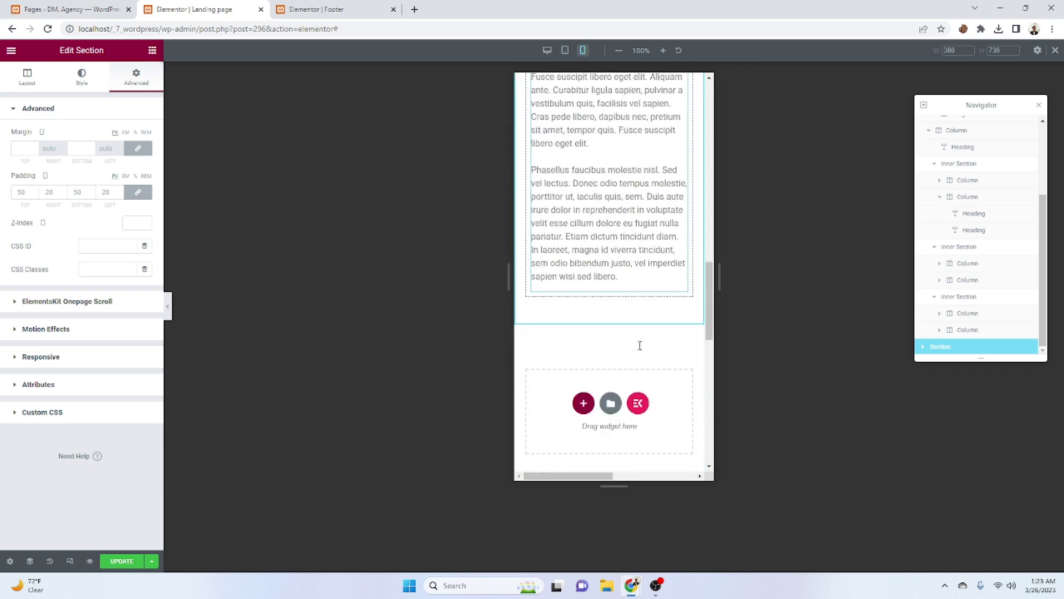
{"action": "scroll", "coordinate": [640, 349], "scroll_direction": "up", "scroll_amount": 10}
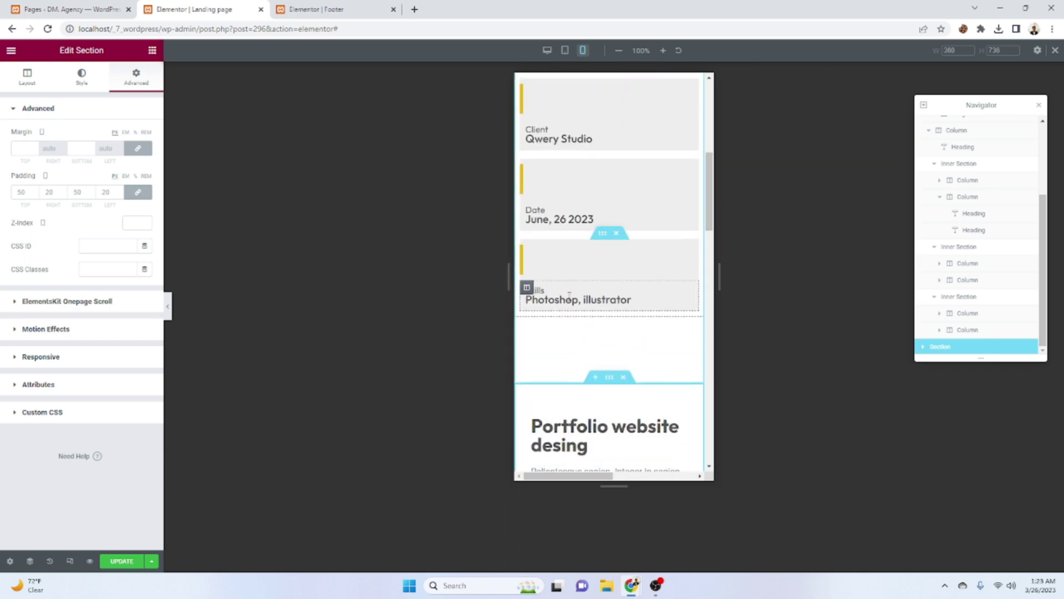
- In the Skills card, set the mobile width of the yellow bar's column to 7% and the text column to 90%
{"action": "left_click", "coordinate": [526, 288]}
{"action": "left_click", "coordinate": [527, 246]}
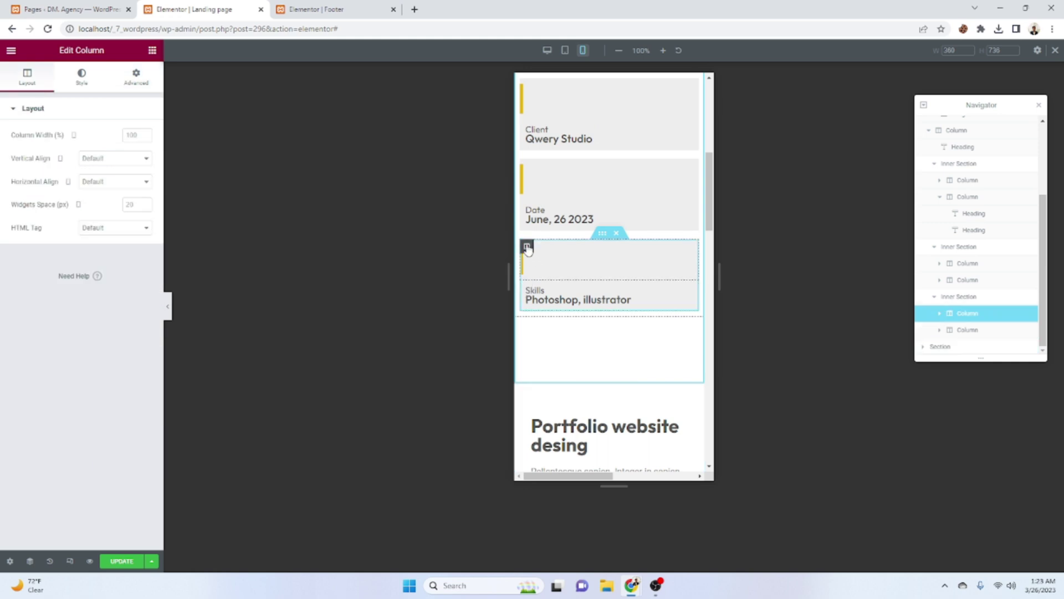
{"action": "left_click", "coordinate": [137, 135]}
{"action": "type", "text": "2"}
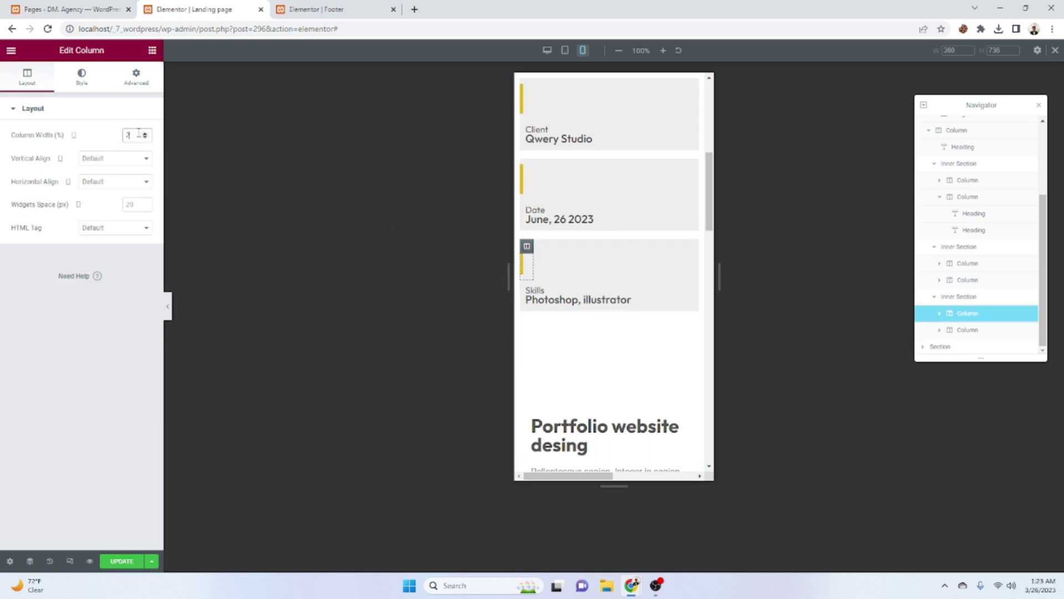
{"action": "left_click", "coordinate": [522, 290]}
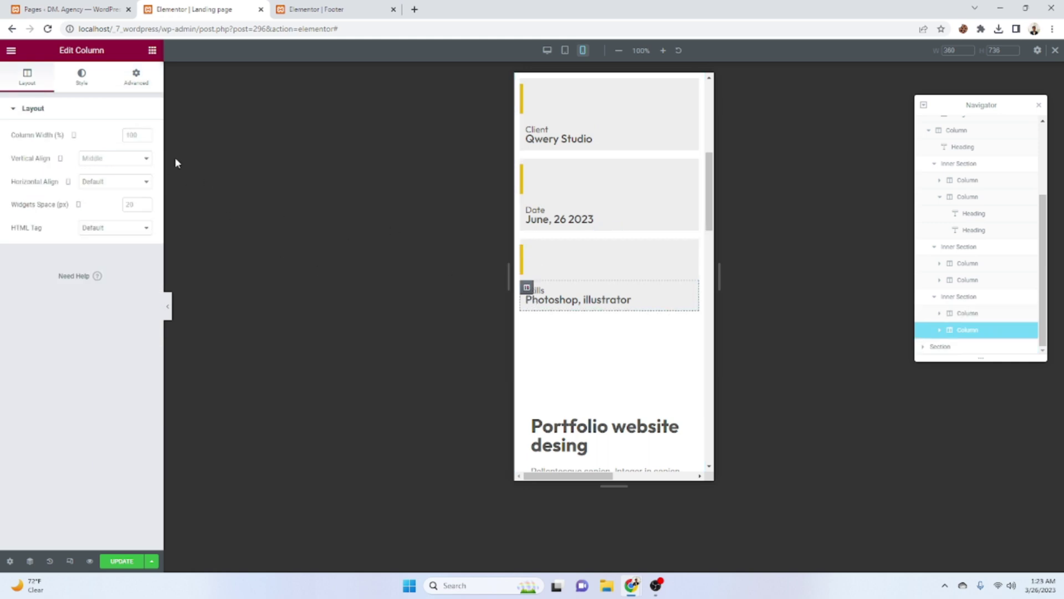
{"action": "type", "text": "80"}
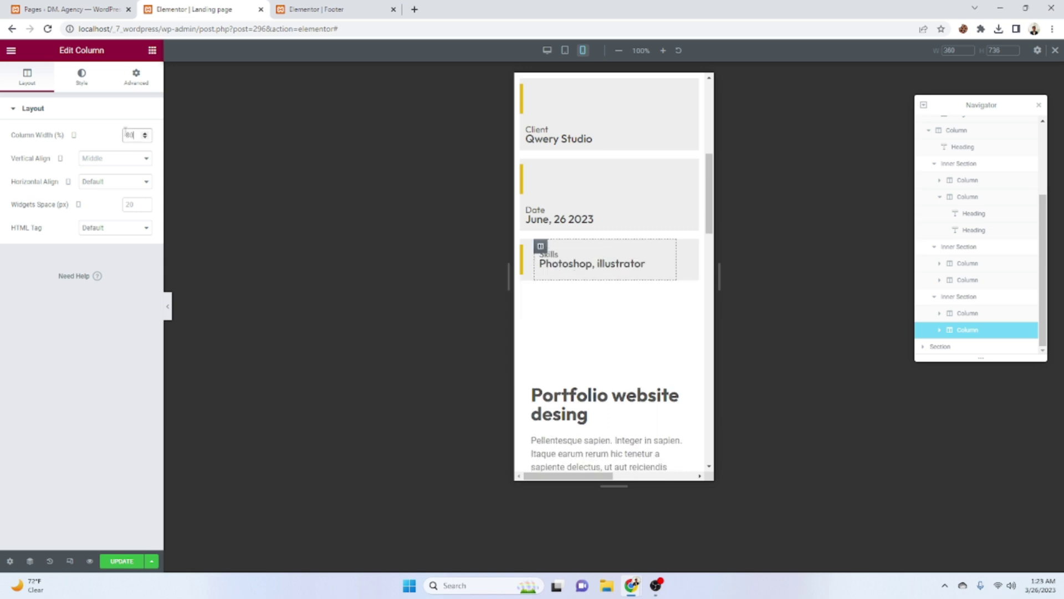
{"action": "type", "text": "90"}
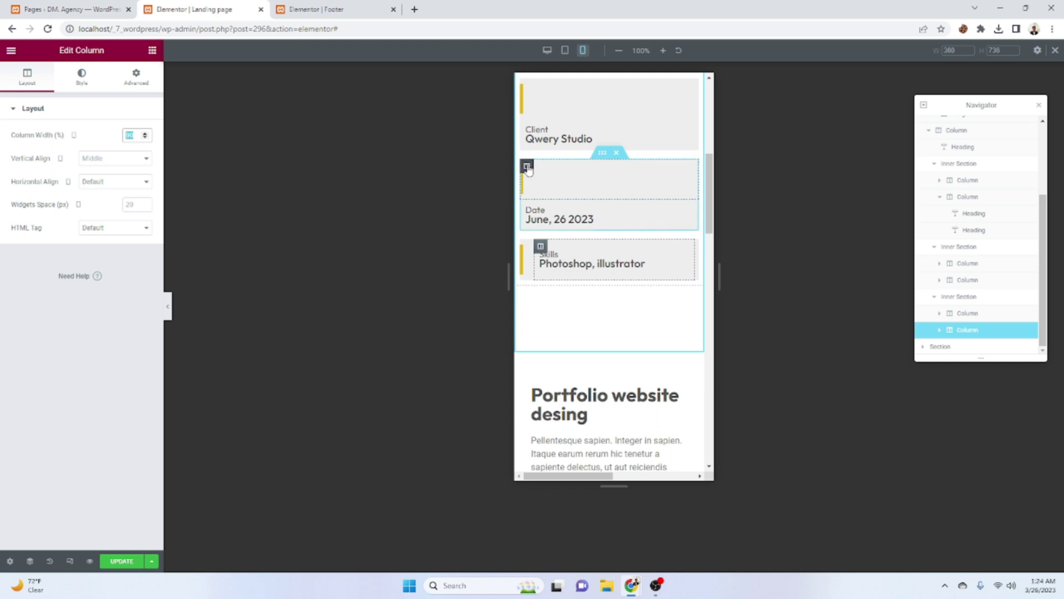
- Set the mobile width of the yellow bar columns in the Date and Client cards to 7%
{"action": "left_click", "coordinate": [527, 166]}
{"action": "left_click", "coordinate": [137, 133]}
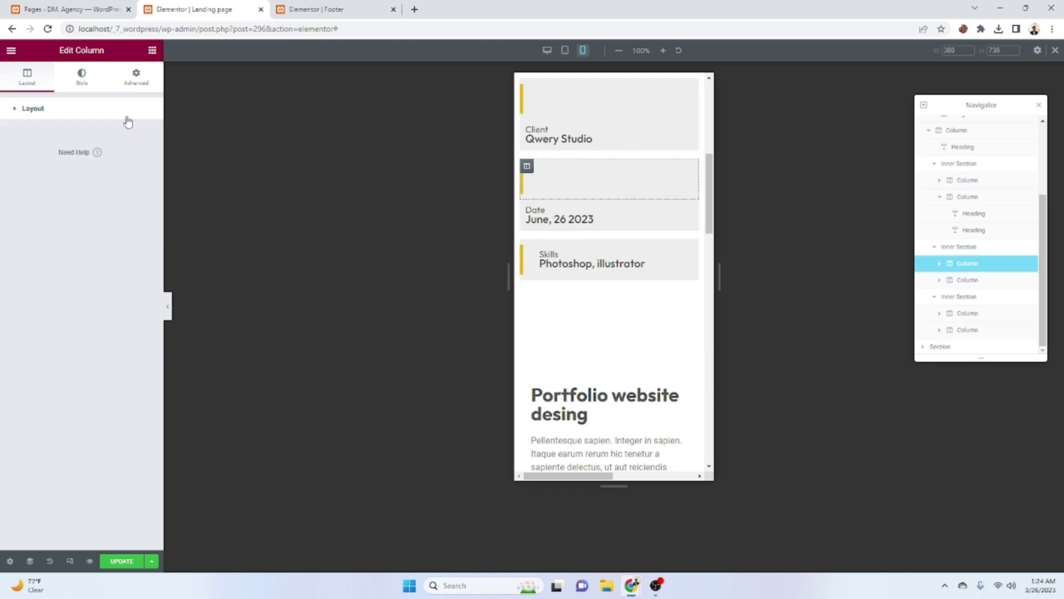
{"action": "left_click", "coordinate": [129, 121]}
{"action": "type", "text": "2"}
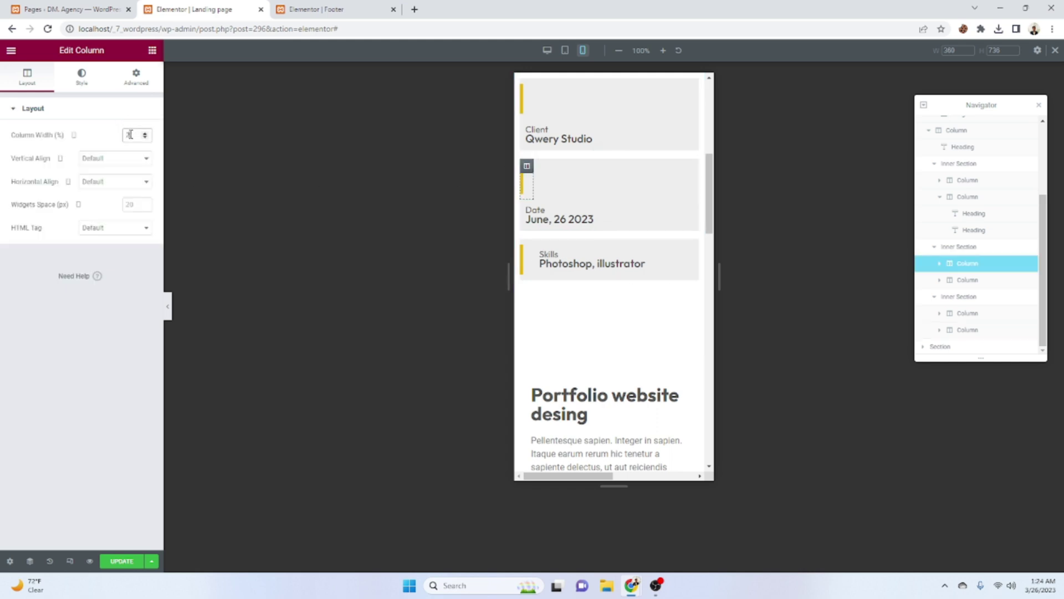
{"action": "left_click", "coordinate": [526, 98]}
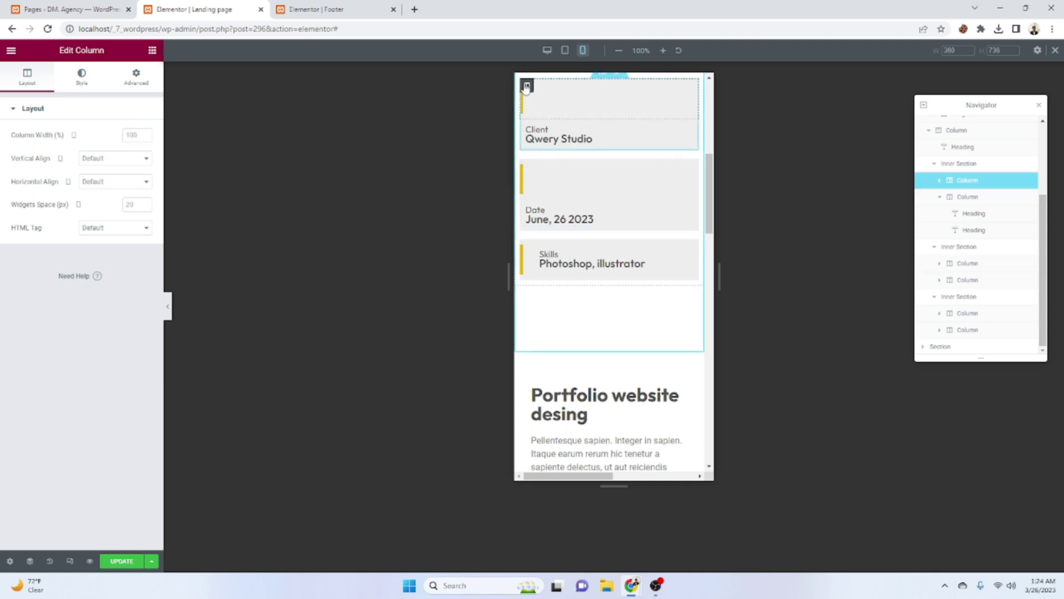
{"action": "left_click", "coordinate": [133, 135]}
{"action": "type", "text": "2"}
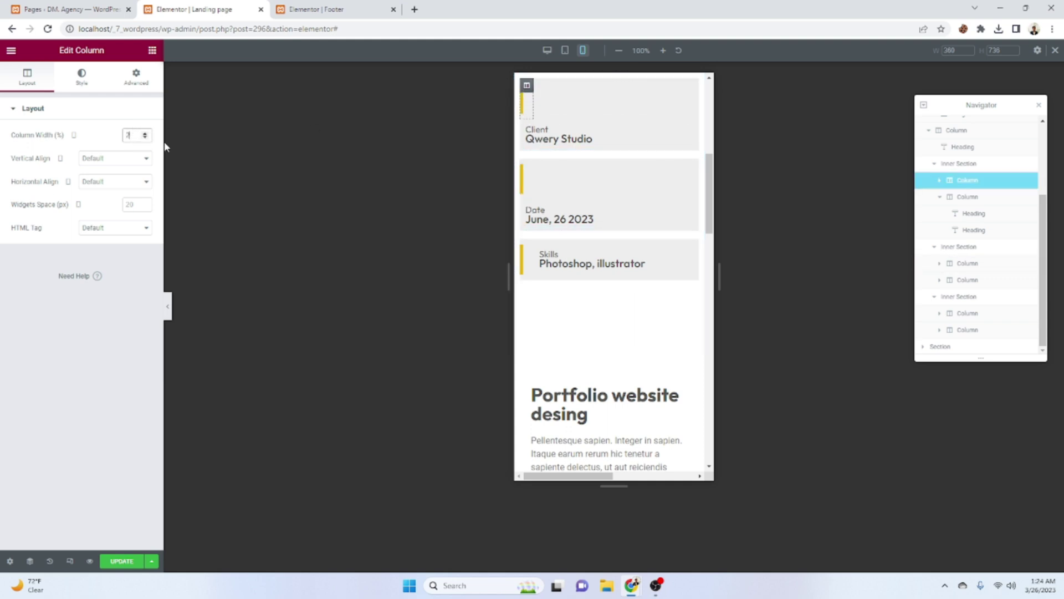
- Set the mobile width of the text columns in the Date and Client cards to 90%
{"action": "left_click", "coordinate": [526, 206]}
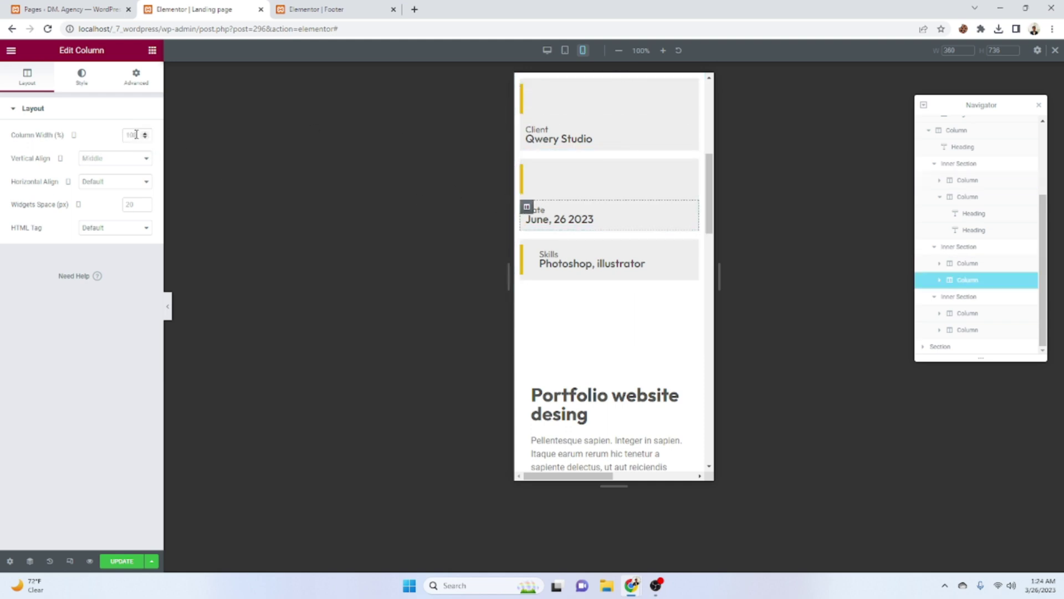
{"action": "type", "text": "90"}
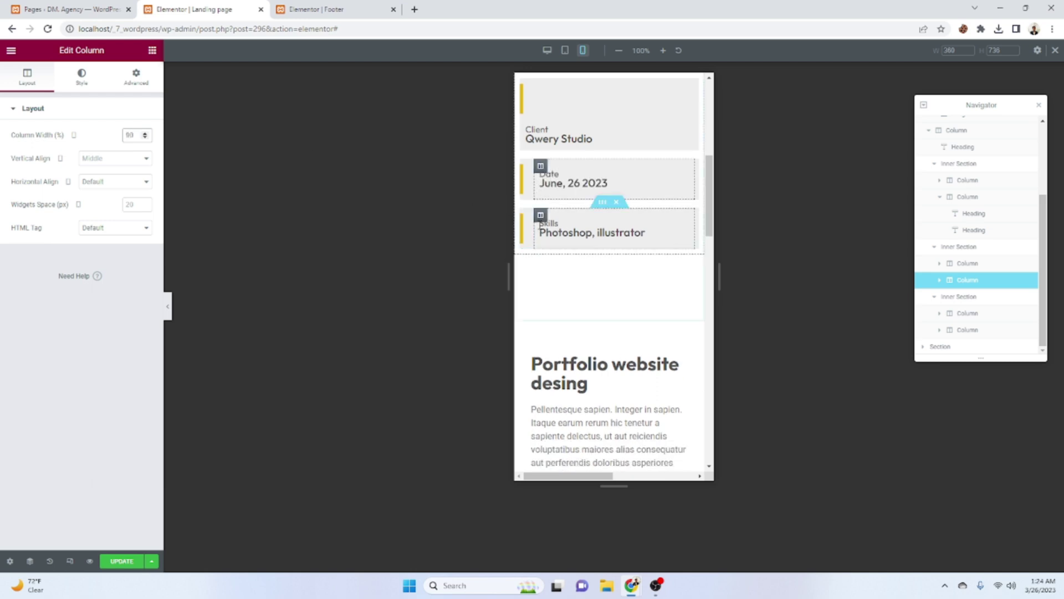
{"action": "scroll", "coordinate": [547, 218], "scroll_direction": "up", "scroll_amount": 3}
{"action": "left_click", "coordinate": [527, 292]}
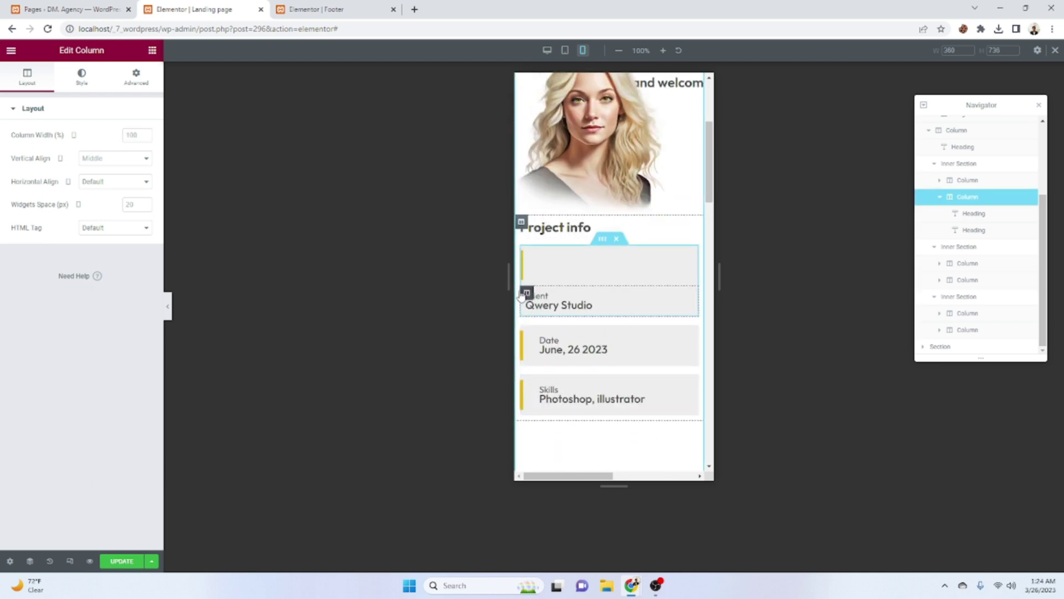
{"action": "type", "text": "90"}
{"action": "scroll", "coordinate": [524, 291], "scroll_direction": "up", "scroll_amount": 1}
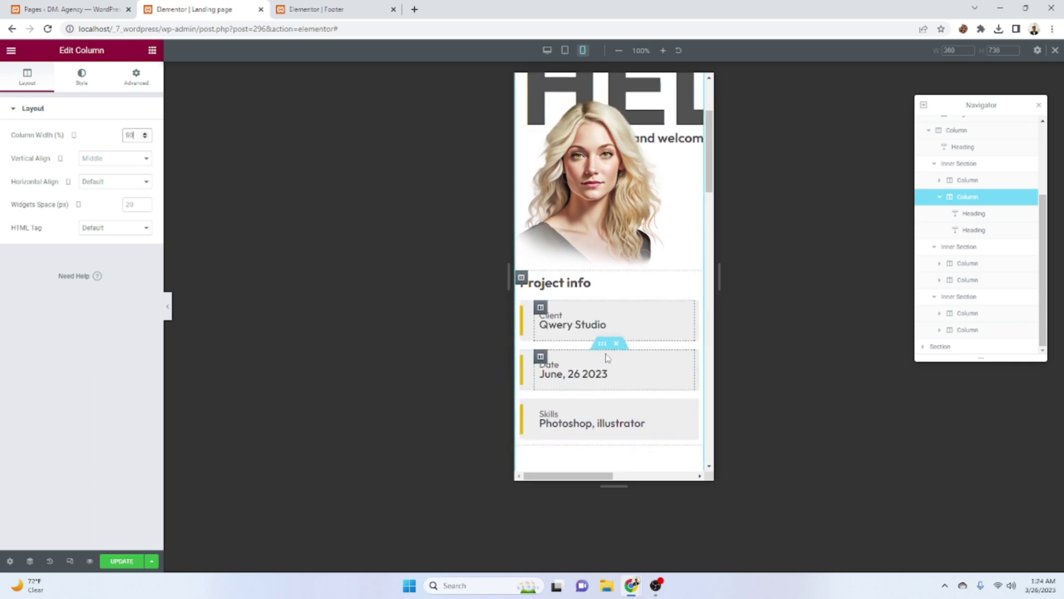
- Unlink the mobile padding of the "Project info" column and set top to 50 px, right and left to 20 px, and bottom to 0
{"action": "left_click", "coordinate": [521, 277]}
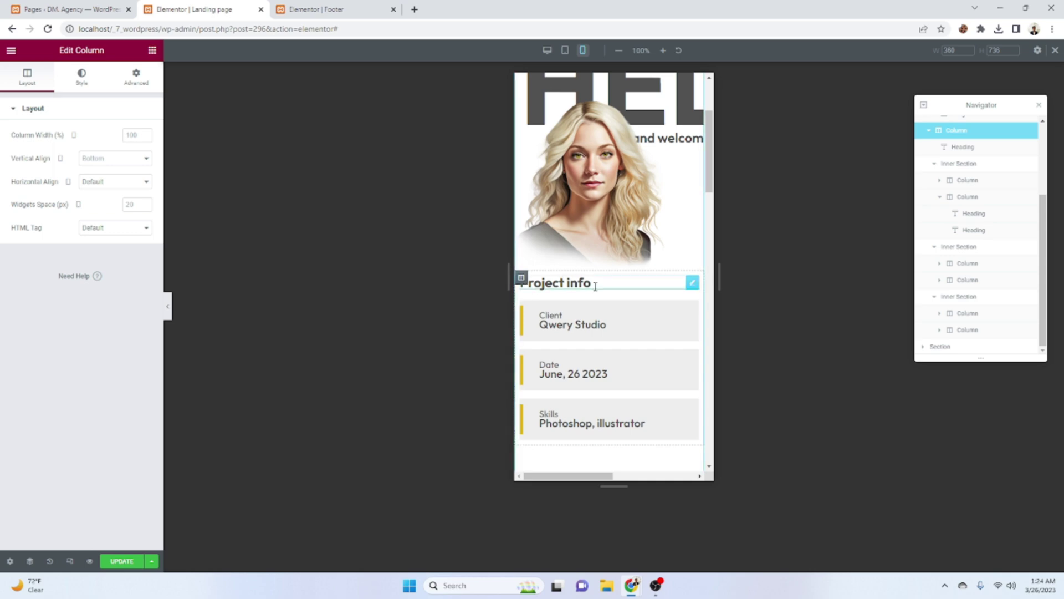
{"action": "left_click", "coordinate": [135, 78]}
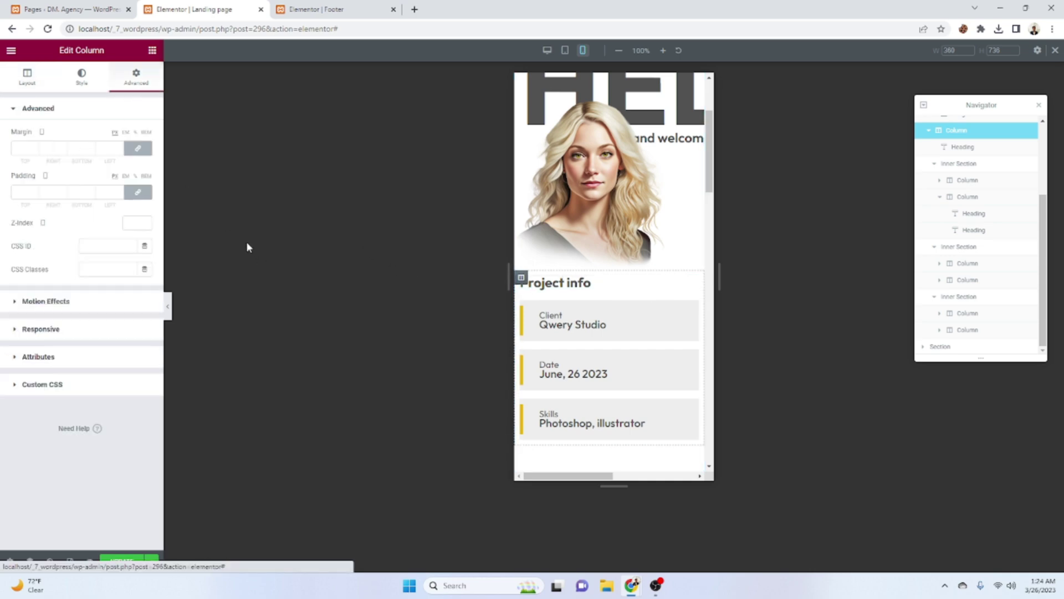
{"action": "left_click", "coordinate": [138, 191]}
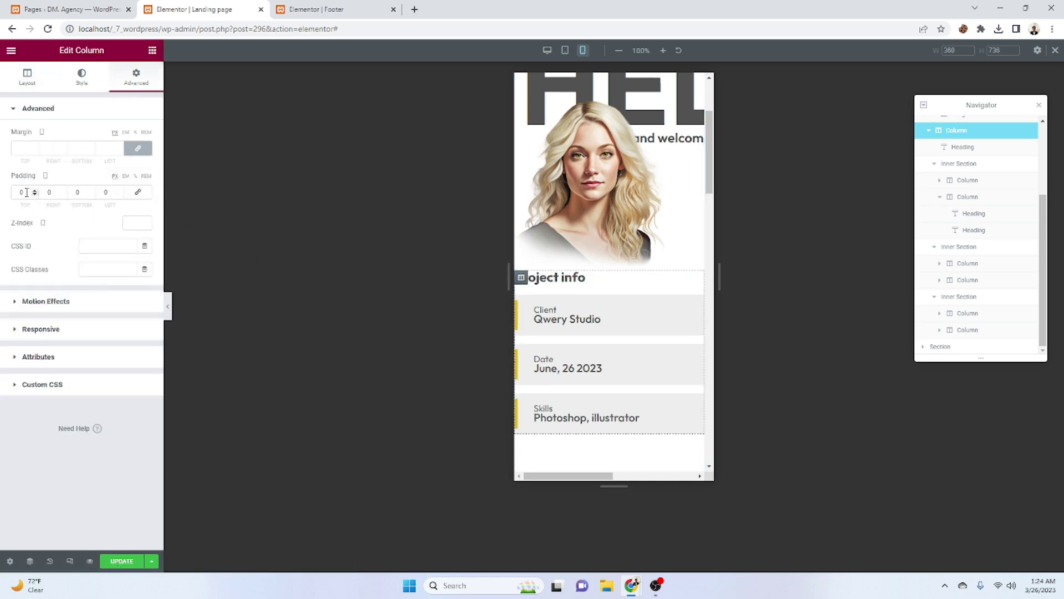
{"action": "type", "text": "50"}
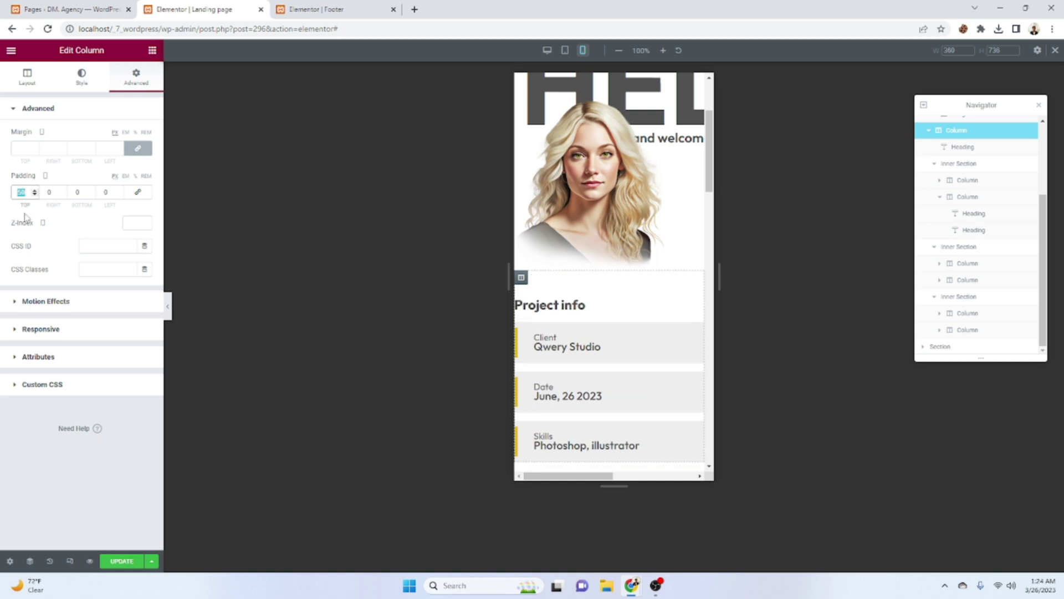
{"action": "key", "text": "Tab"}
{"action": "type", "text": "20"}
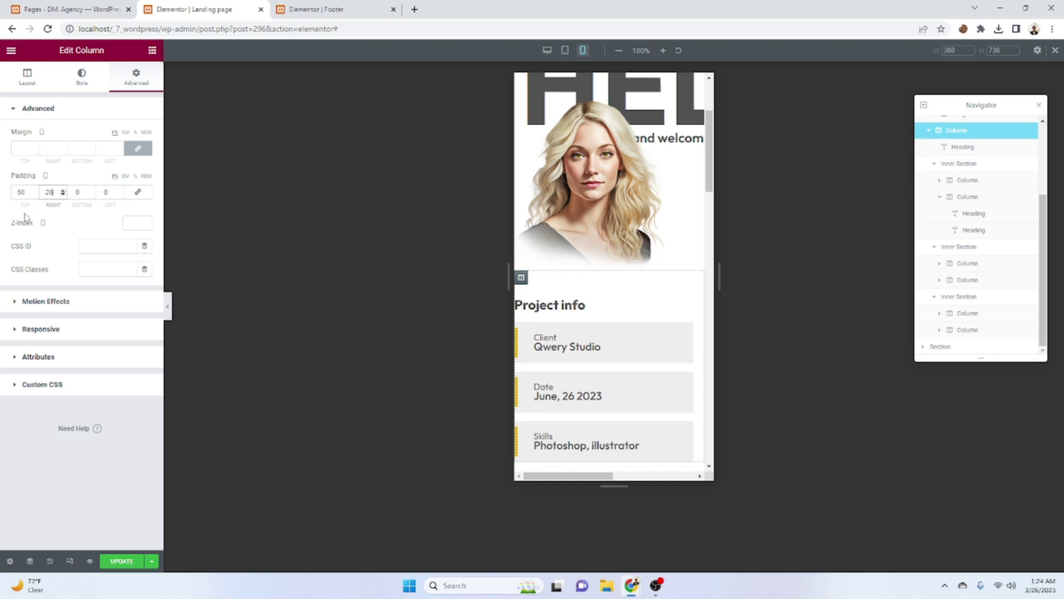
{"action": "key", "text": "Tab"}
{"action": "key", "text": "Tab"}
{"action": "type", "text": "20"}
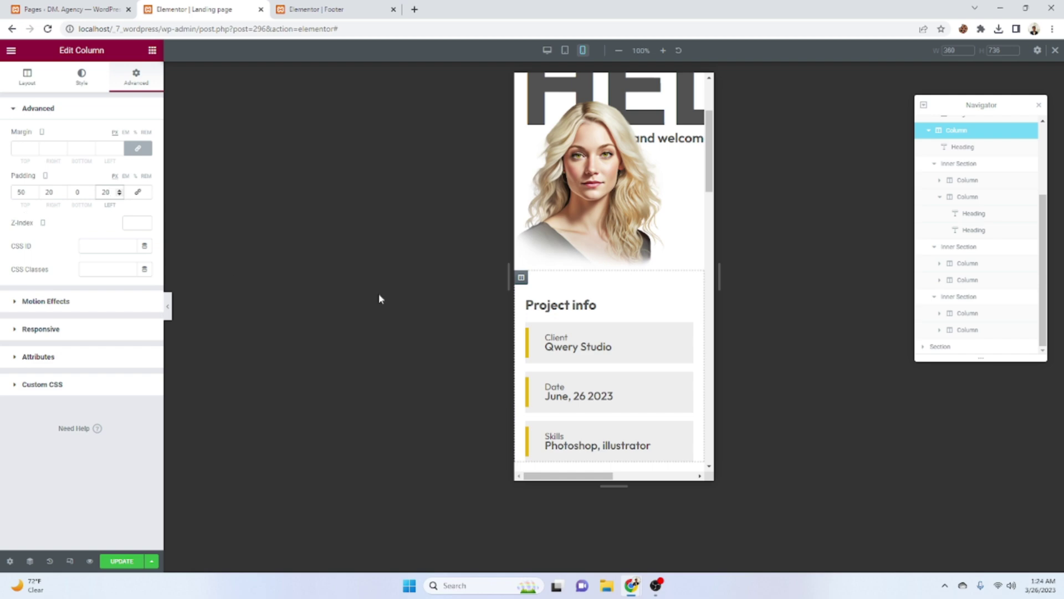
- Unlink the hero section's mobile padding and set top and bottom to 50 px, with the sides at 0
{"action": "scroll", "coordinate": [654, 371], "scroll_direction": "down", "scroll_amount": 4}
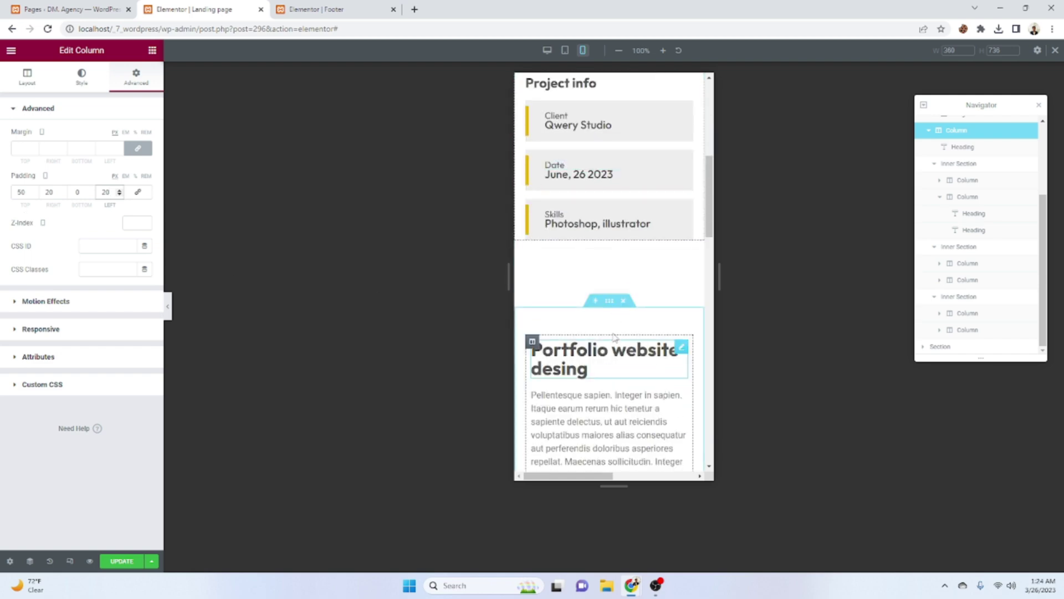
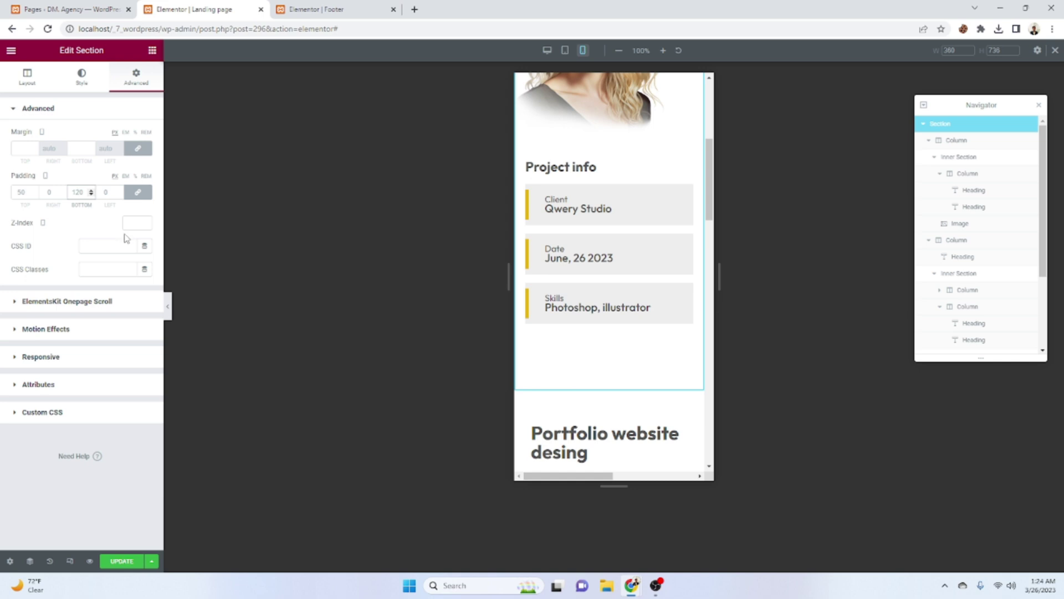
{"action": "left_click", "coordinate": [138, 192]}
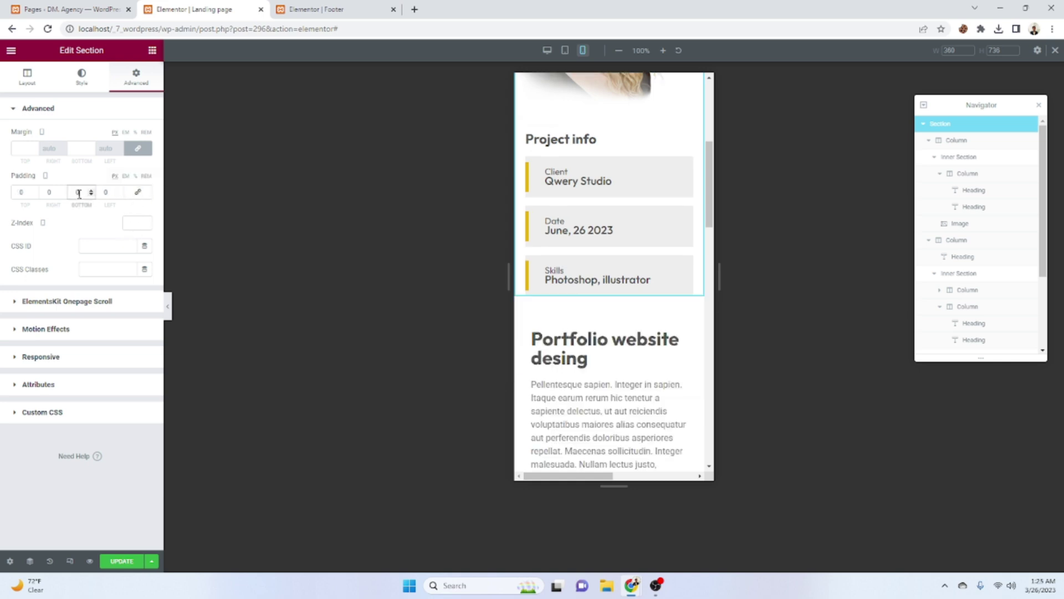
{"action": "type", "text": "8"}
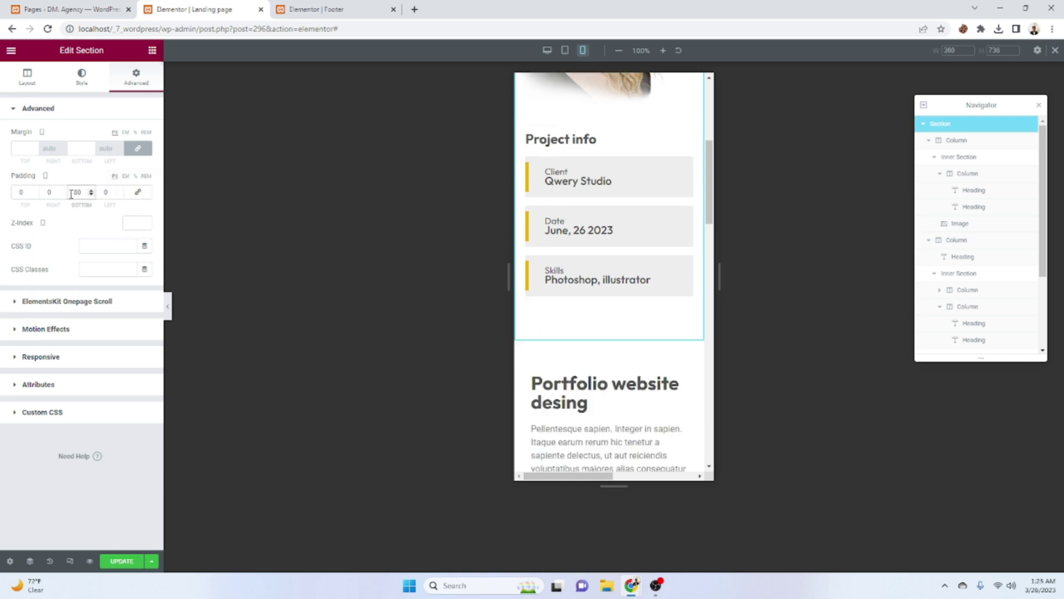
{"action": "type", "text": "50"}
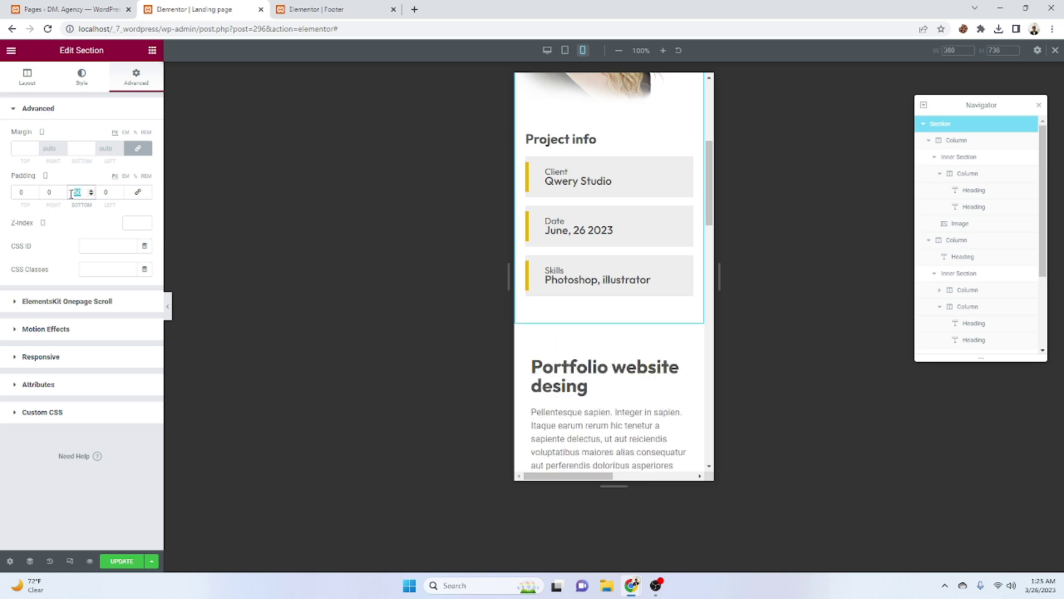
{"action": "left_click", "coordinate": [21, 191]}
{"action": "type", "text": "50"}
{"action": "scroll", "coordinate": [599, 282], "scroll_direction": "up", "scroll_amount": 5}
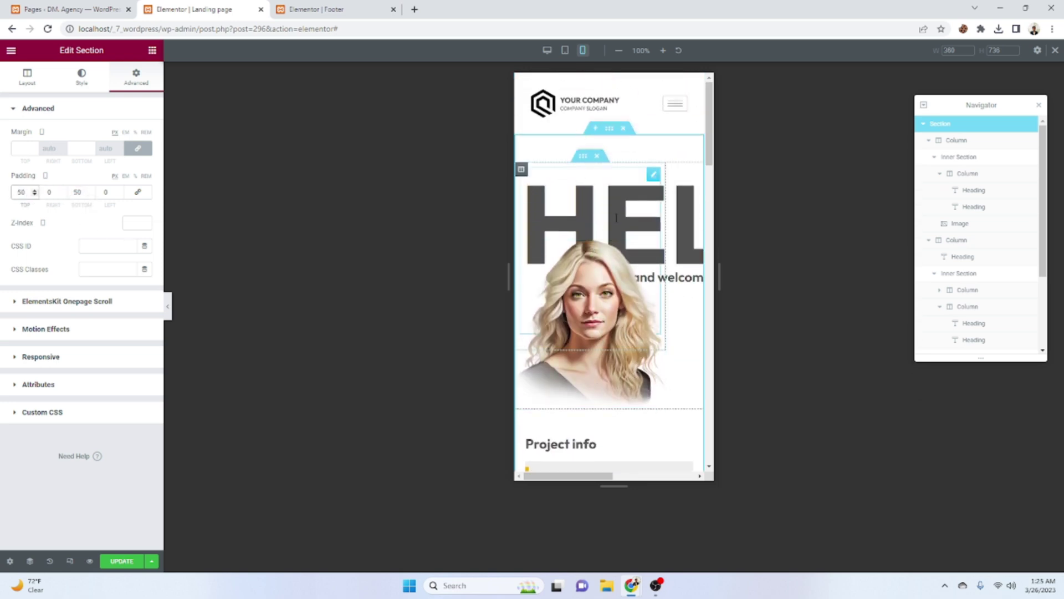
- Set the mobile font size of the HELLO heading to 100 px
{"action": "left_click", "coordinate": [560, 216]}
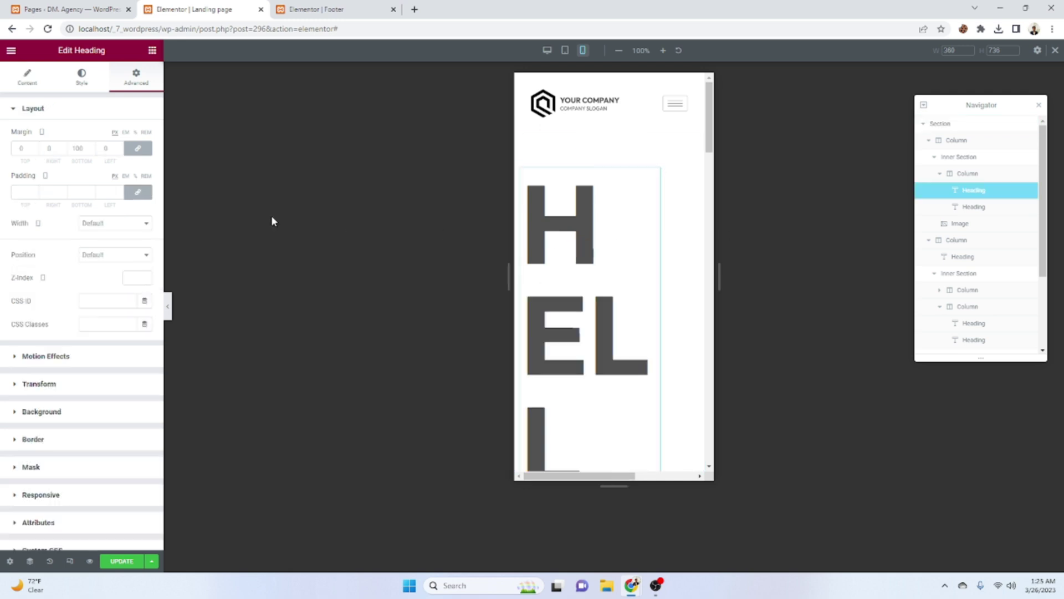
{"action": "left_click", "coordinate": [82, 76]}
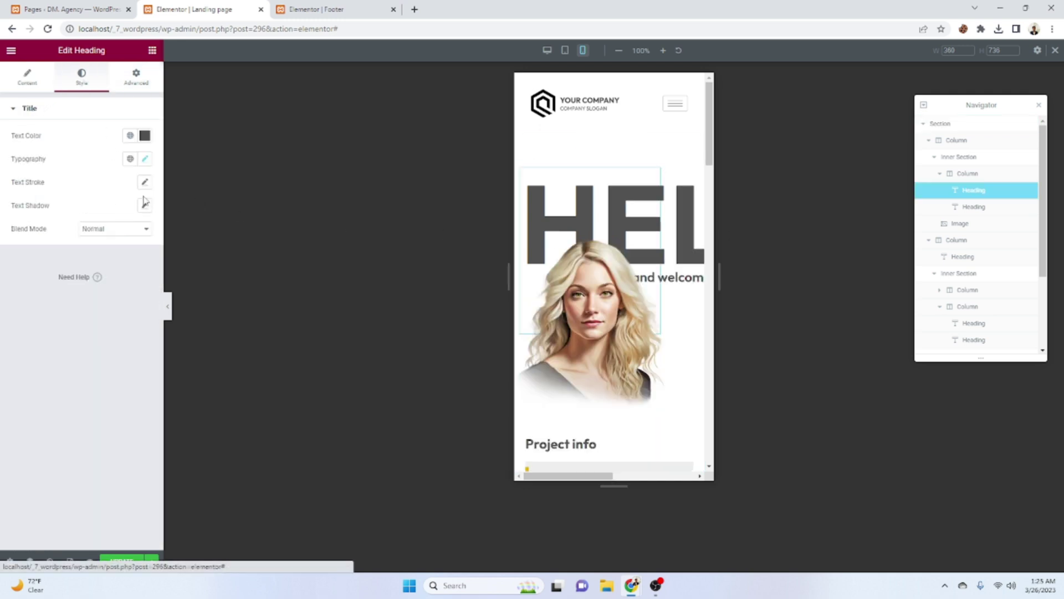
{"action": "left_click", "coordinate": [145, 160]}
{"action": "left_click", "coordinate": [136, 244]}
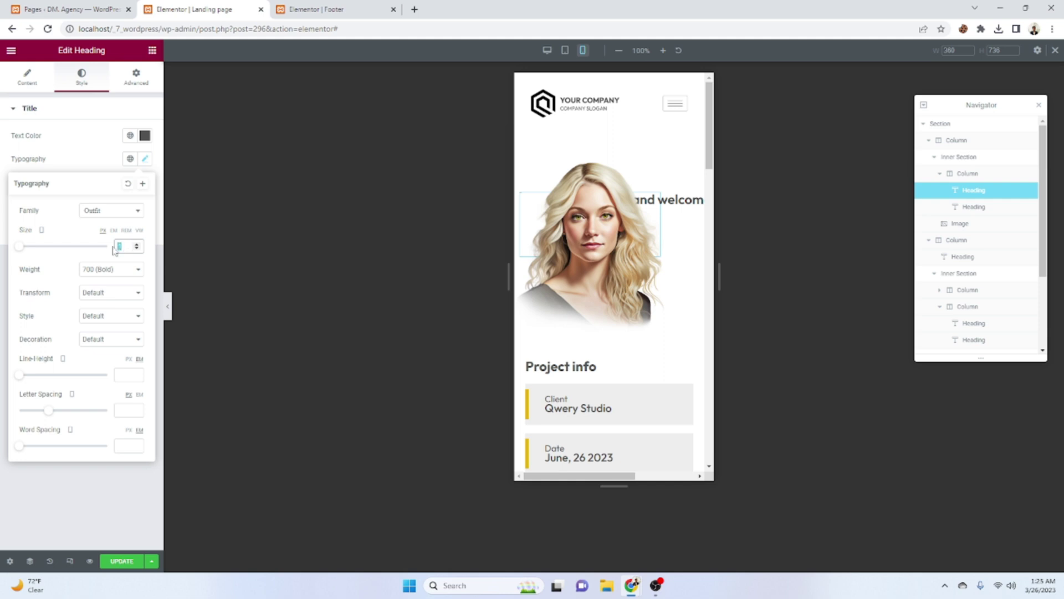
{"action": "type", "text": "100"}
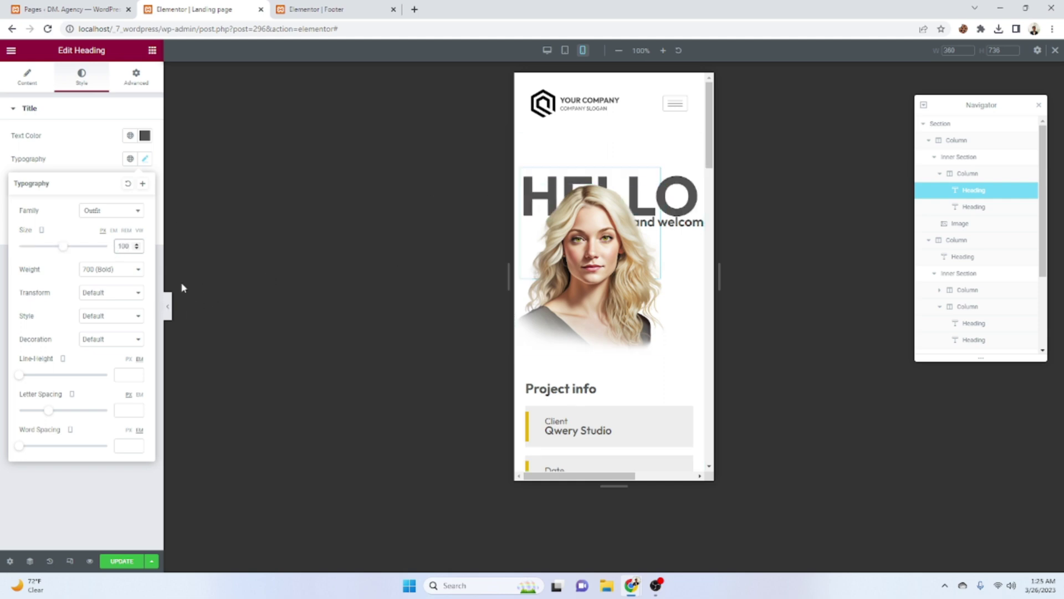
- Reset the HELLO heading's mobile margins to 0 on all sides and unlink them
{"action": "left_click", "coordinate": [136, 76]}
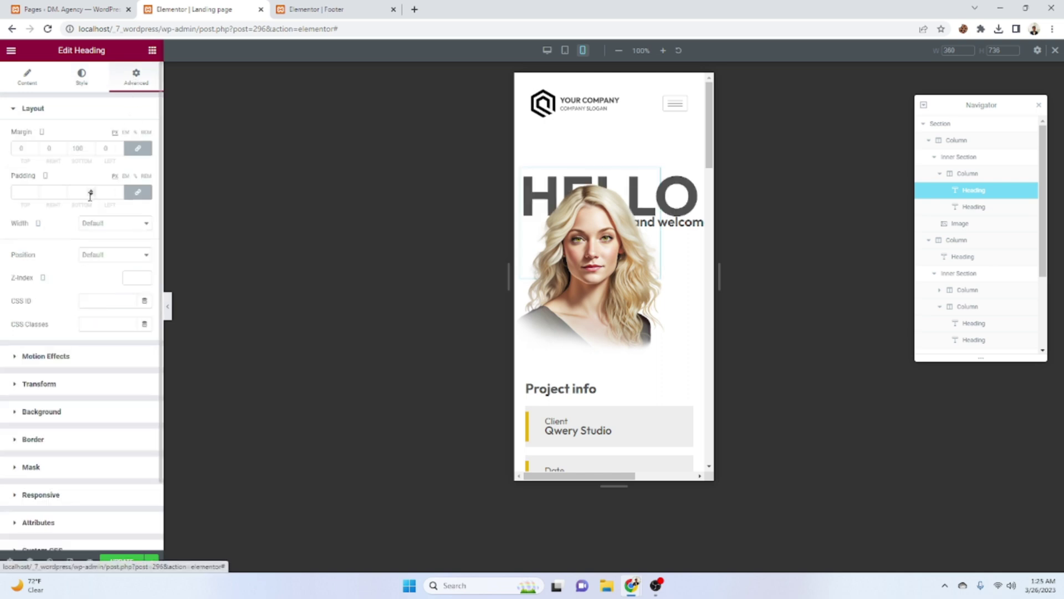
{"action": "left_click", "coordinate": [75, 148]}
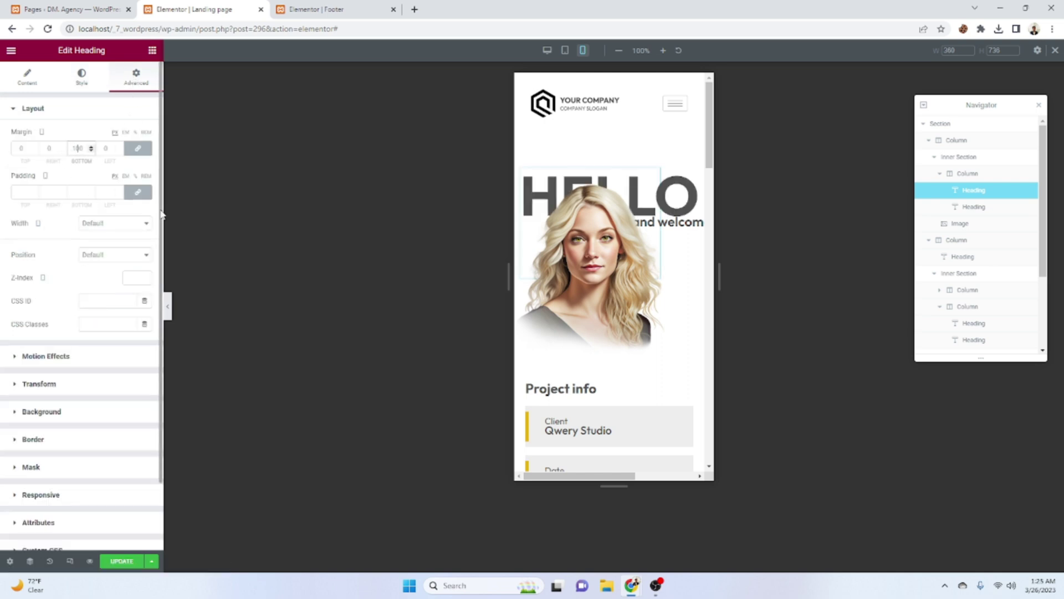
{"action": "type", "text": "5"}
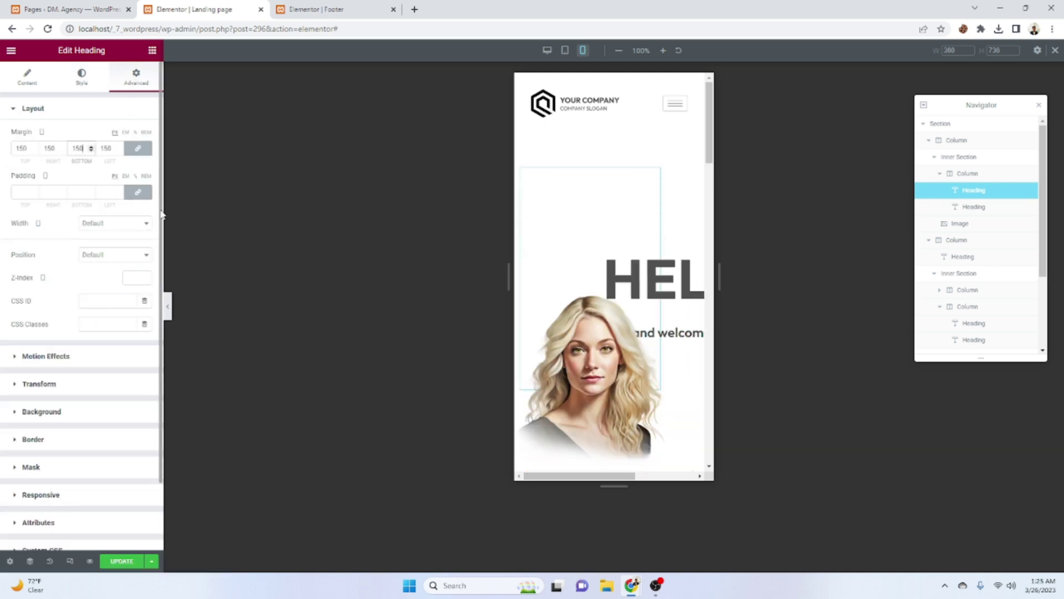
{"action": "key", "text": "ctrl+a"}
{"action": "type", "text": "0"}
{"action": "left_click", "coordinate": [139, 149]}
- Set the HELLO heading's mobile bottom margin to 198 px
{"action": "left_click", "coordinate": [75, 148]}
{"action": "type", "text": "1"}
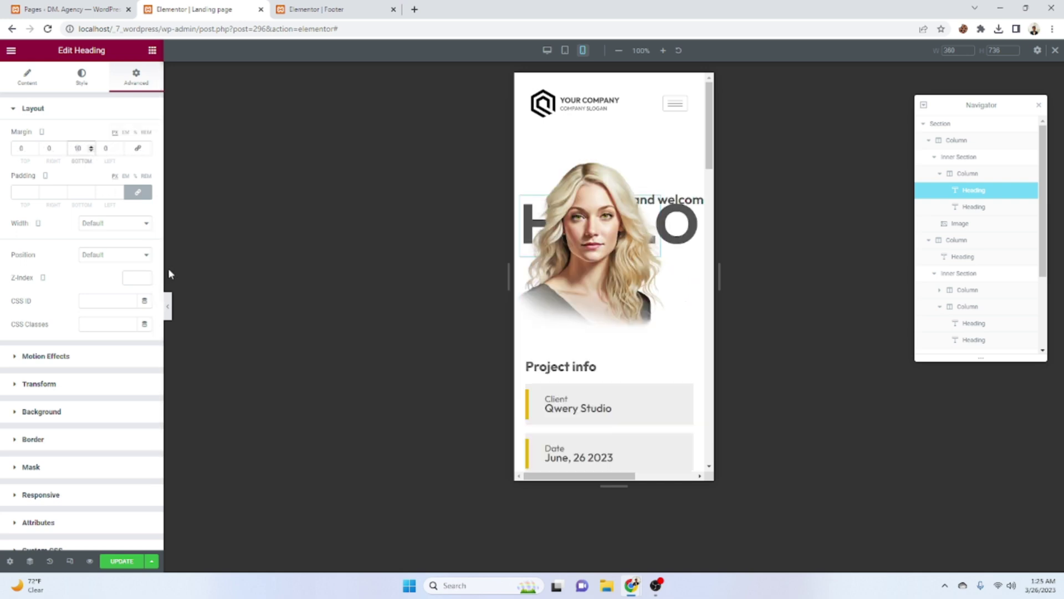
{"action": "type", "text": "50"}
{"action": "key", "text": "ctrl+a"}
{"action": "type", "text": "150"}
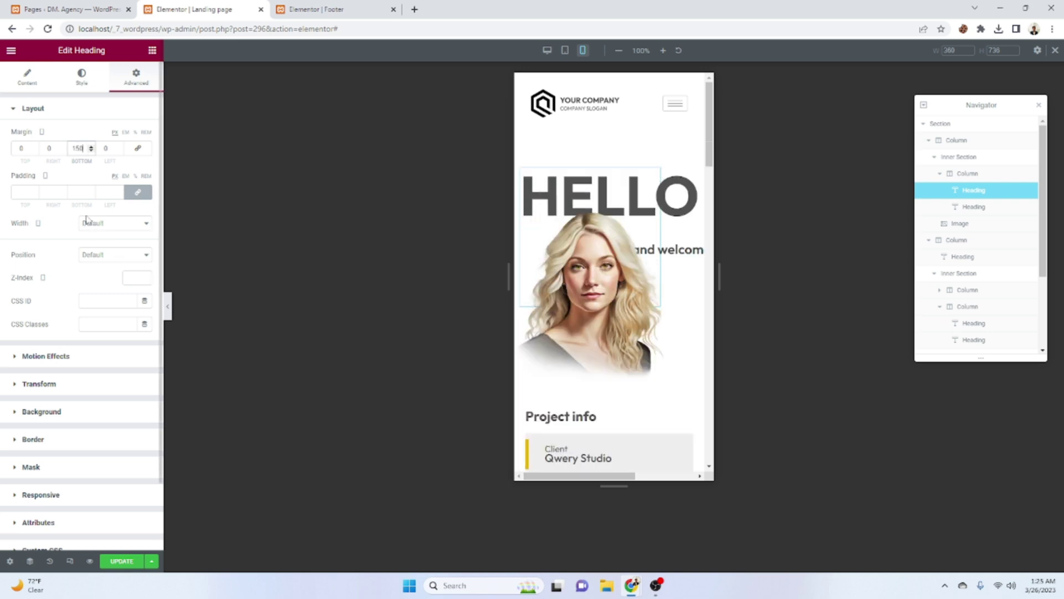
{"action": "key", "text": "Up"}
{"action": "key", "text": "Up"}
{"action": "key", "text": "Up"}
{"action": "key", "text": "Up"}
{"action": "key", "text": "Up"}
{"action": "key", "text": "Up"}
{"action": "key", "text": "Up"}
{"action": "key", "text": "Up"}
{"action": "key", "text": "Up"}
{"action": "key", "text": "Up"}
{"action": "key", "text": "Up"}
{"action": "key", "text": "Up"}
{"action": "key", "text": "Up"}
{"action": "key", "text": "Up"}
{"action": "key", "text": "Up"}
{"action": "key", "text": "Up"}
{"action": "key", "text": "Up"}
{"action": "key", "text": "Up"}
{"action": "key", "text": "Up"}
{"action": "key", "text": "Up"}
{"action": "key", "text": "Up"}
{"action": "key", "text": "Up"}
{"action": "key", "text": "Up"}
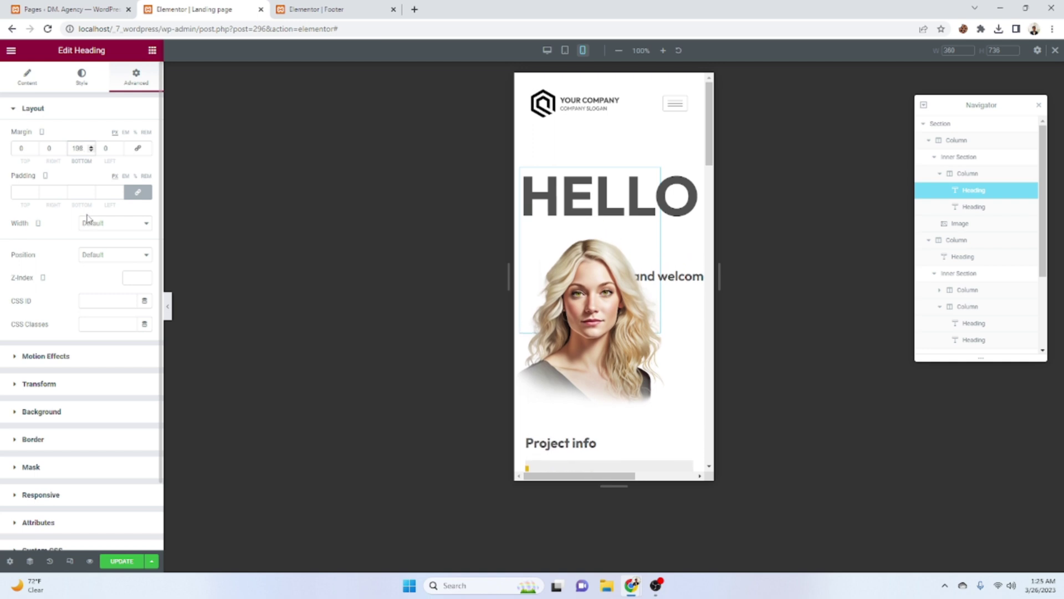
- Unlink the mobile margins of the "and welcome to my portfolio!" heading, with all sides at 0
{"action": "left_click", "coordinate": [981, 207]}
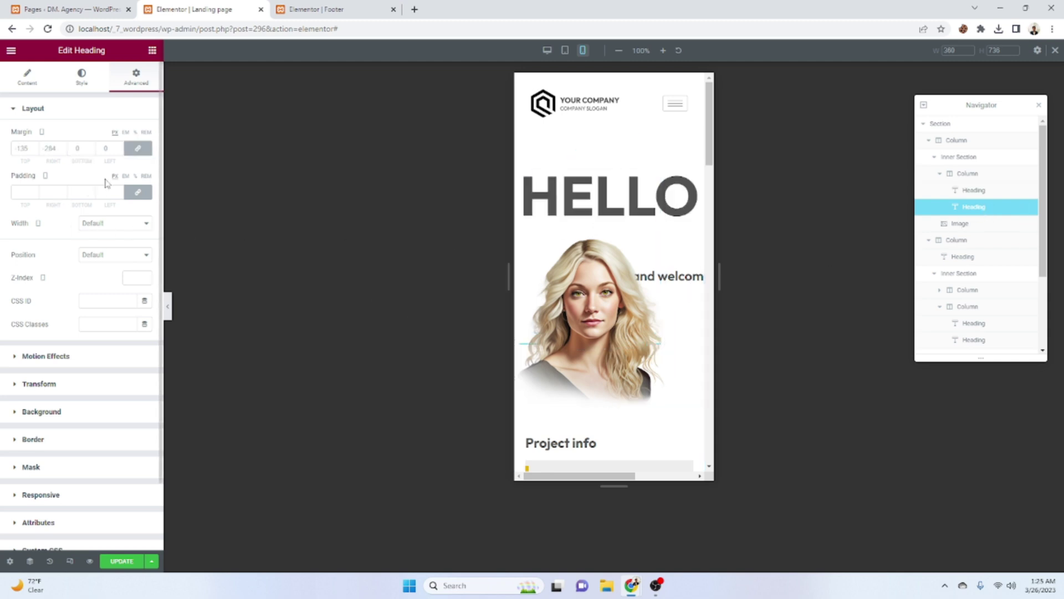
{"action": "left_click", "coordinate": [138, 148]}
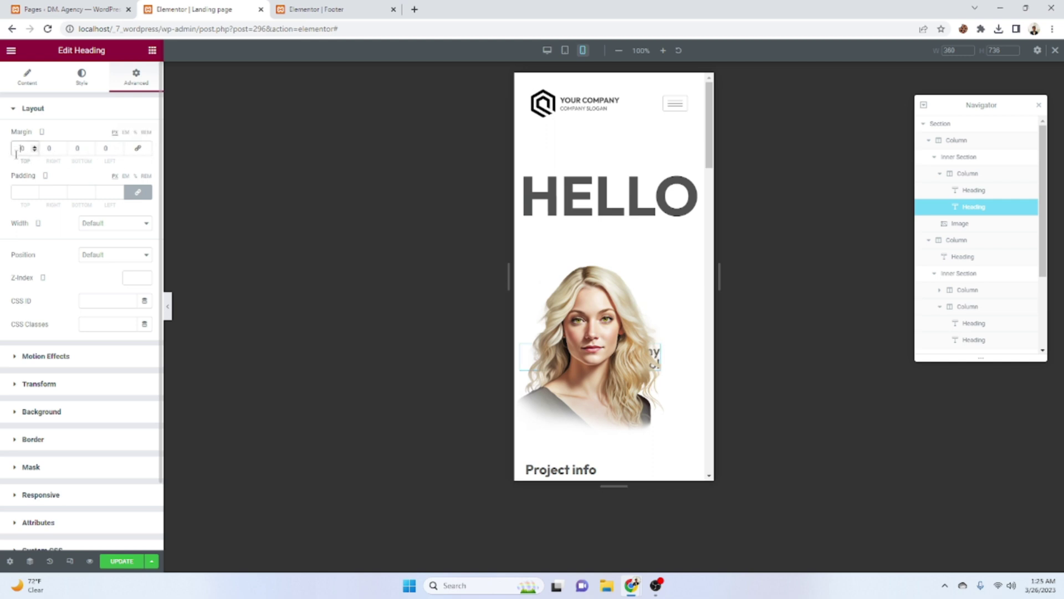
- Try mobile top and bottom margins of -20 and 20 px on the welcome heading, then return both to 0
{"action": "type", "text": "-20"}
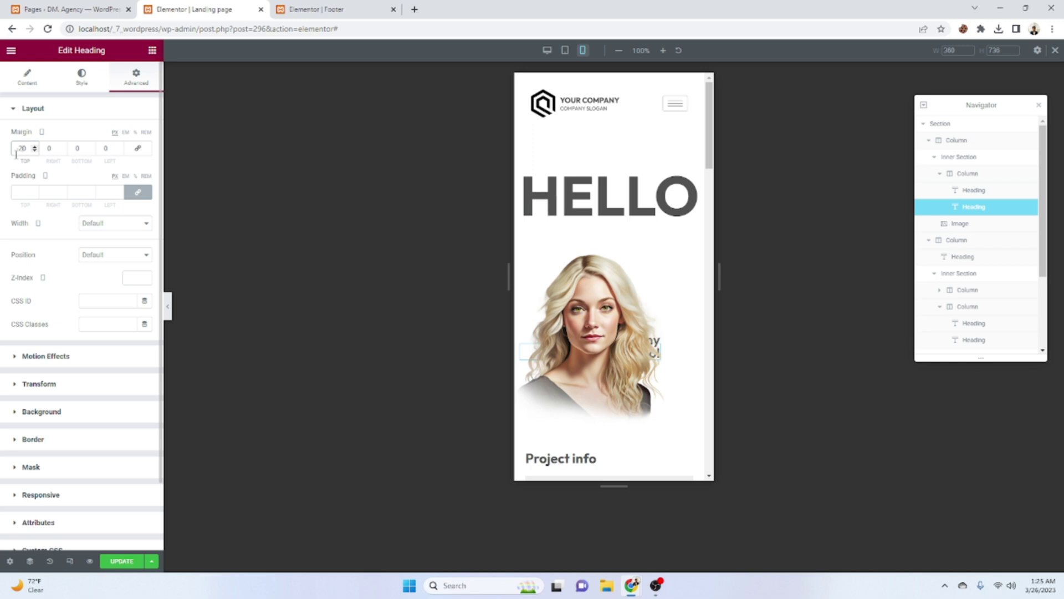
{"action": "type", "text": "-"}
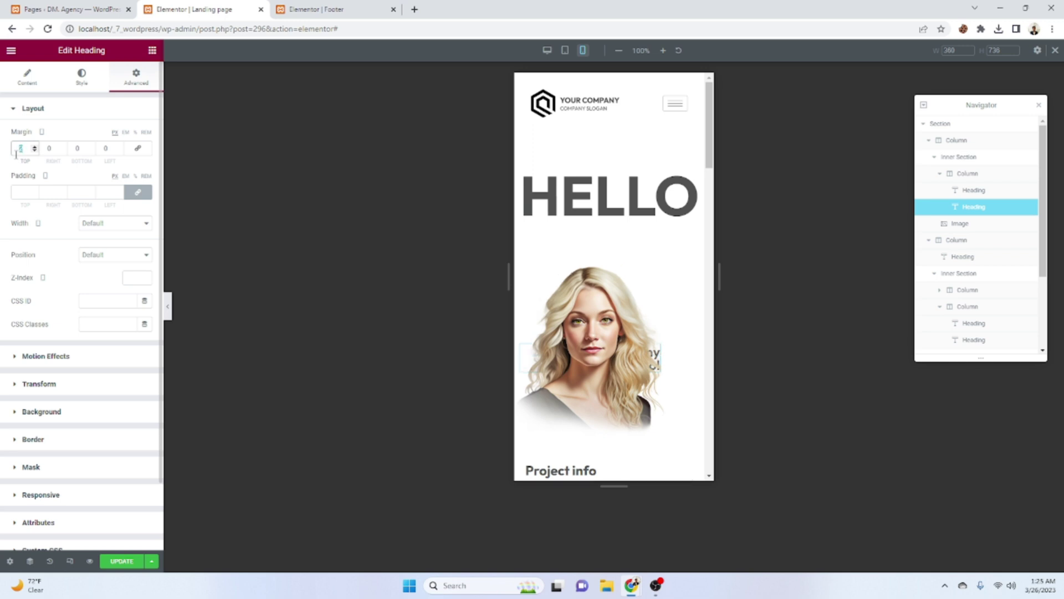
{"action": "type", "text": "20"}
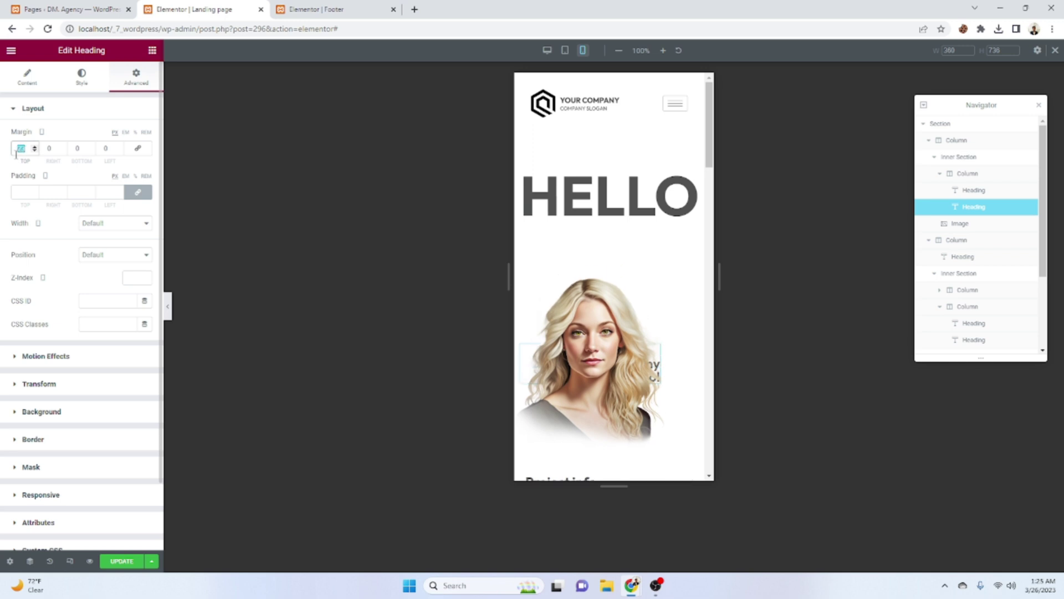
{"action": "key", "text": "Tab"}
{"action": "key", "text": "Tab"}
{"action": "type", "text": "-2"}
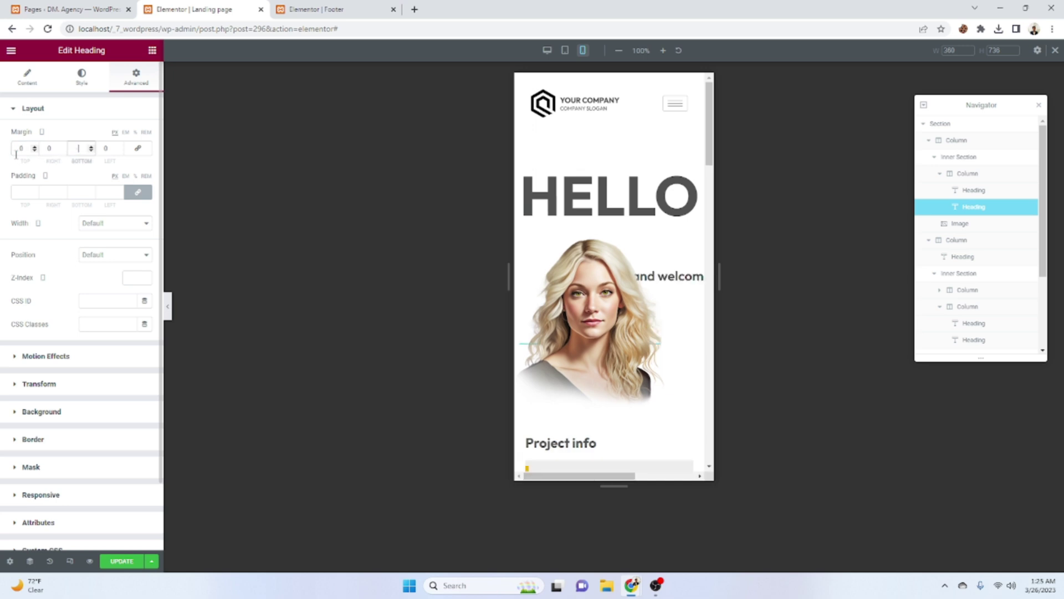
{"action": "type", "text": "0"}
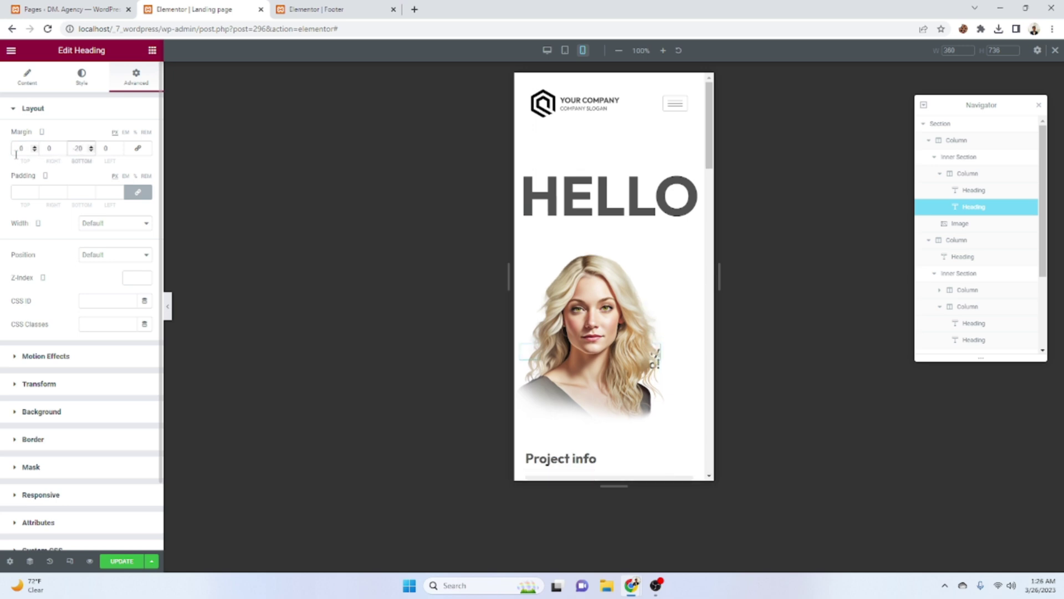
{"action": "type", "text": "20"}
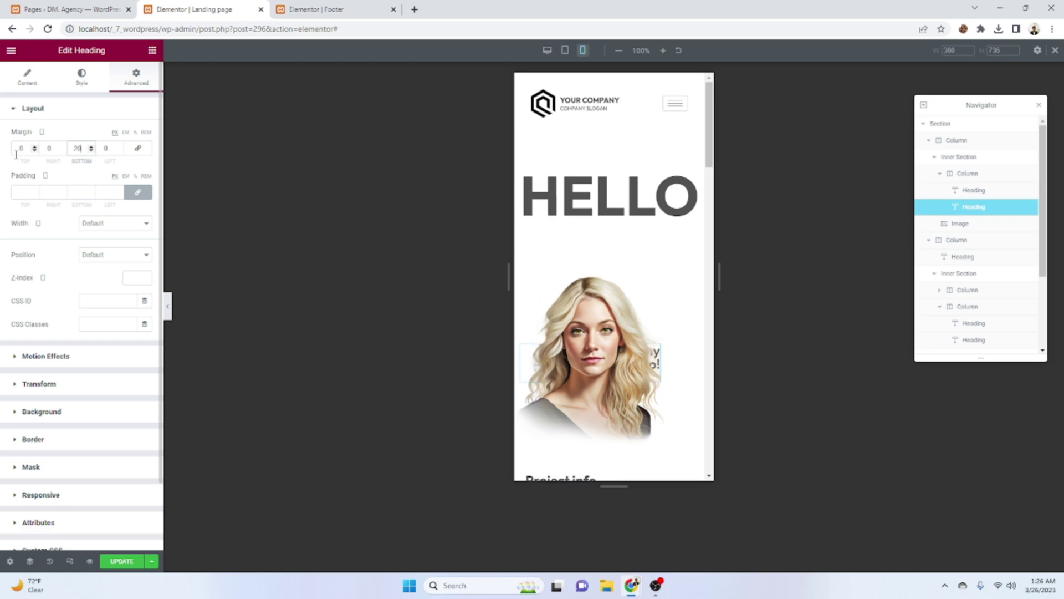
{"action": "key", "text": "BackSpace"}
{"action": "key", "text": "BackSpace"}
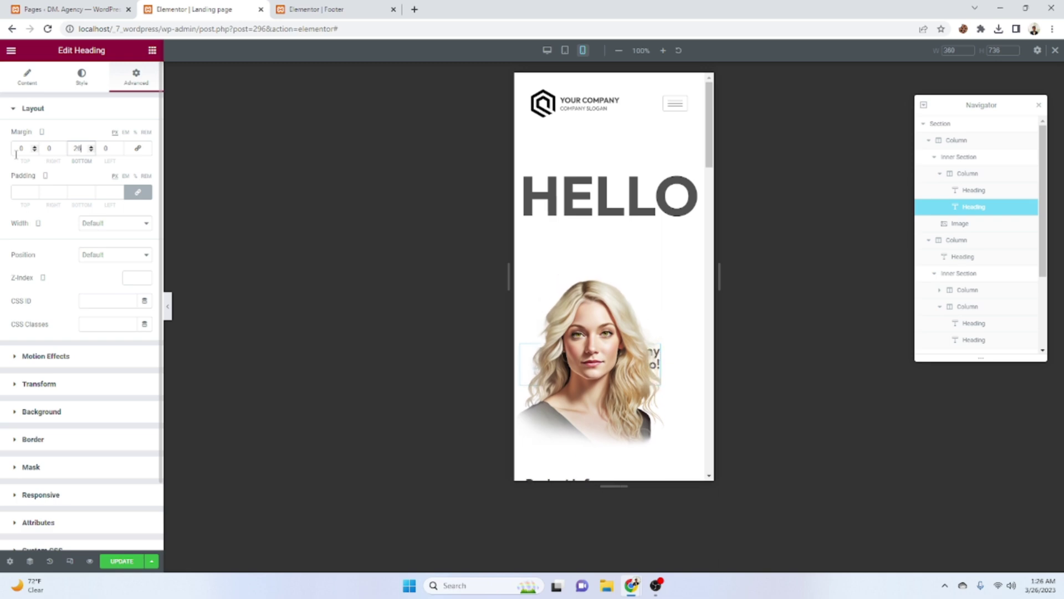
{"action": "type", "text": "38"}
{"action": "type", "text": "0"}
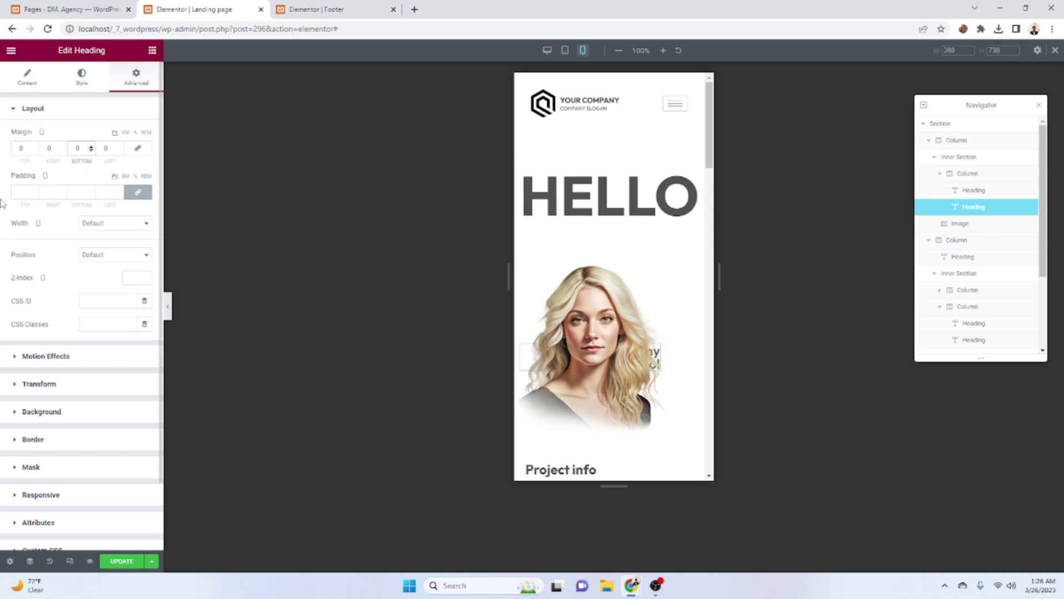
- Set the mobile top margin of the "and welcome to my portfolio!" heading to -220 px
{"action": "left_click", "coordinate": [23, 149]}
{"action": "type", "text": "20"}
{"action": "key", "text": "BackSpace"}
{"action": "key", "text": "BackSpace"}
{"action": "type", "text": "10"}
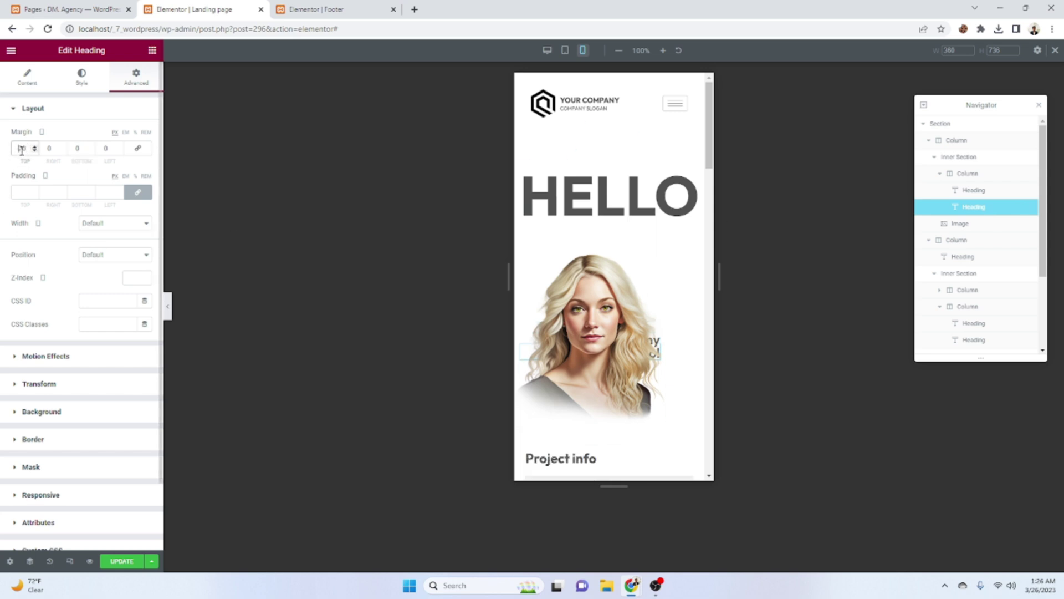
{"action": "key", "text": "BackSpace"}
{"action": "key", "text": "BackSpace"}
{"action": "type", "text": "-20"}
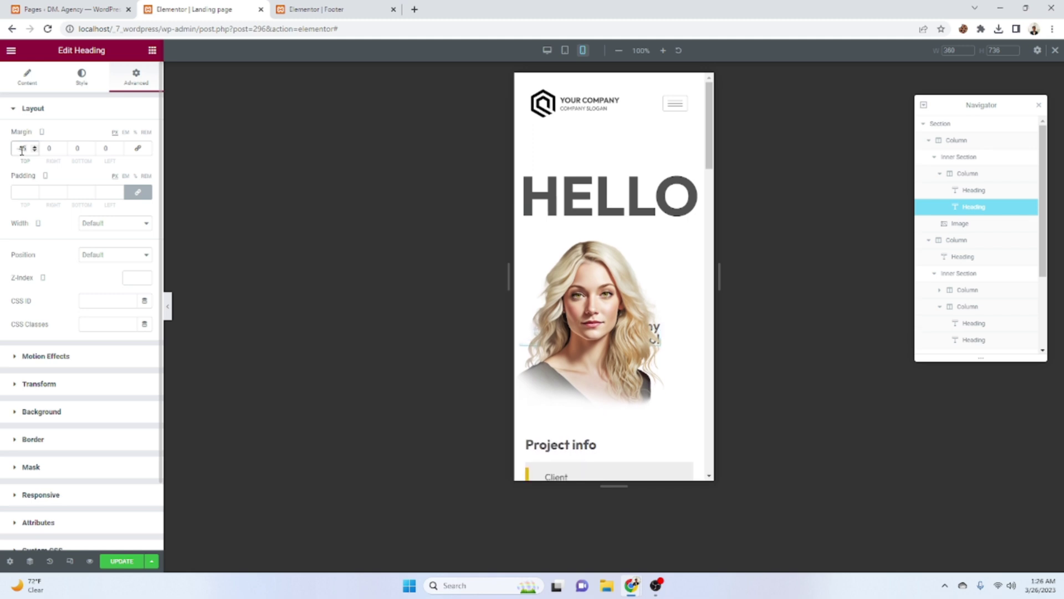
{"action": "key", "text": "Down"}
{"action": "key", "text": "Down"}
{"action": "key", "text": "Down"}
{"action": "key", "text": "Down"}
{"action": "key", "text": "Down"}
{"action": "key", "text": "Down"}
{"action": "key", "text": "Down"}
{"action": "key", "text": "Down"}
{"action": "key", "text": "Down"}
{"action": "key", "text": "Down"}
{"action": "key", "text": "Down"}
{"action": "key", "text": "Down"}
{"action": "key", "text": "Down"}
{"action": "key", "text": "Down"}
{"action": "key", "text": "Down"}
{"action": "key", "text": "Down"}
{"action": "key", "text": "Down"}
{"action": "key", "text": "Down"}
{"action": "key", "text": "Down"}
{"action": "key", "text": "Down"}
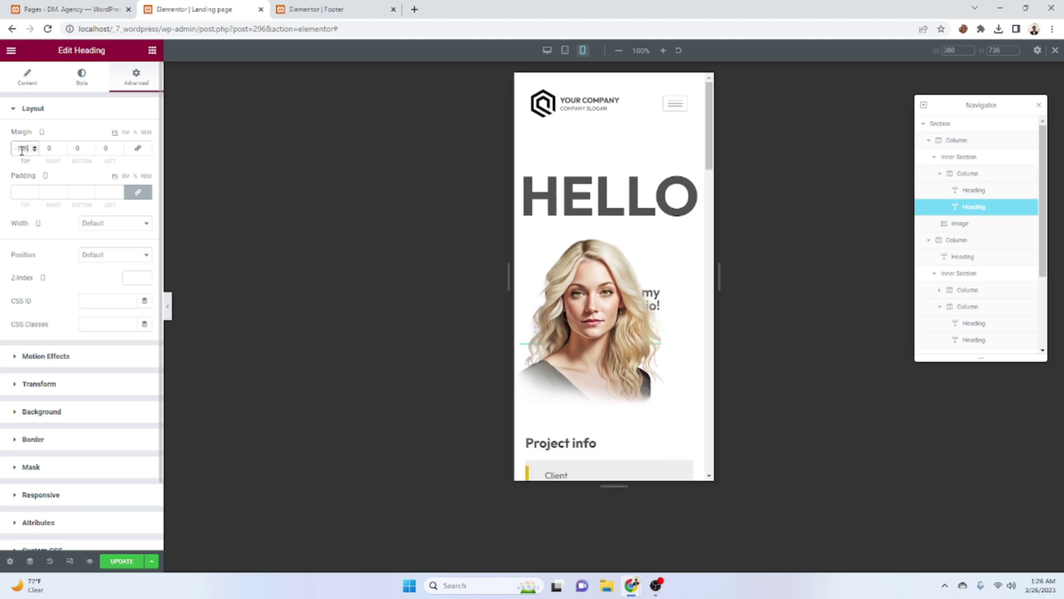
{"action": "key", "text": "Down"}
{"action": "key", "text": "Down"}
{"action": "key", "text": "Down"}
{"action": "key", "text": "Down"}
{"action": "key", "text": "Down"}
{"action": "key", "text": "Down"}
{"action": "key", "text": "Down"}
{"action": "key", "text": "Down"}
{"action": "key", "text": "Down"}
{"action": "key", "text": "Down"}
{"action": "key", "text": "Down"}
{"action": "key", "text": "Down"}
{"action": "key", "text": "Down"}
{"action": "key", "text": "Down"}
{"action": "key", "text": "Down"}
{"action": "key", "text": "Down"}
{"action": "key", "text": "Down"}
{"action": "key", "text": "Down"}
{"action": "key", "text": "Down"}
{"action": "key", "text": "Down"}
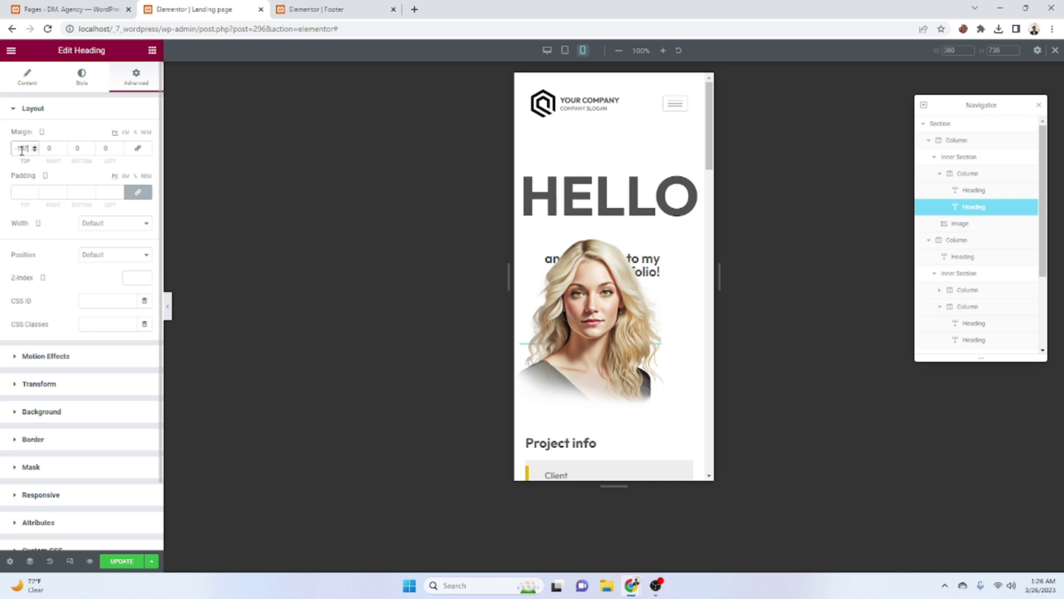
{"action": "key", "text": "Down"}
{"action": "key", "text": "Down"}
{"action": "key", "text": "Down"}
{"action": "key", "text": "Down"}
{"action": "key", "text": "Down"}
{"action": "key", "text": "Down"}
{"action": "key", "text": "Down"}
{"action": "key", "text": "Down"}
{"action": "key", "text": "Down"}
{"action": "key", "text": "Down"}
{"action": "key", "text": "Down"}
{"action": "key", "text": "Down"}
{"action": "key", "text": "Down"}
{"action": "key", "text": "Down"}
{"action": "key", "text": "Down"}
{"action": "key", "text": "Down"}
{"action": "key", "text": "Down"}
{"action": "key", "text": "Down"}
{"action": "key", "text": "Down"}
{"action": "key", "text": "Down"}
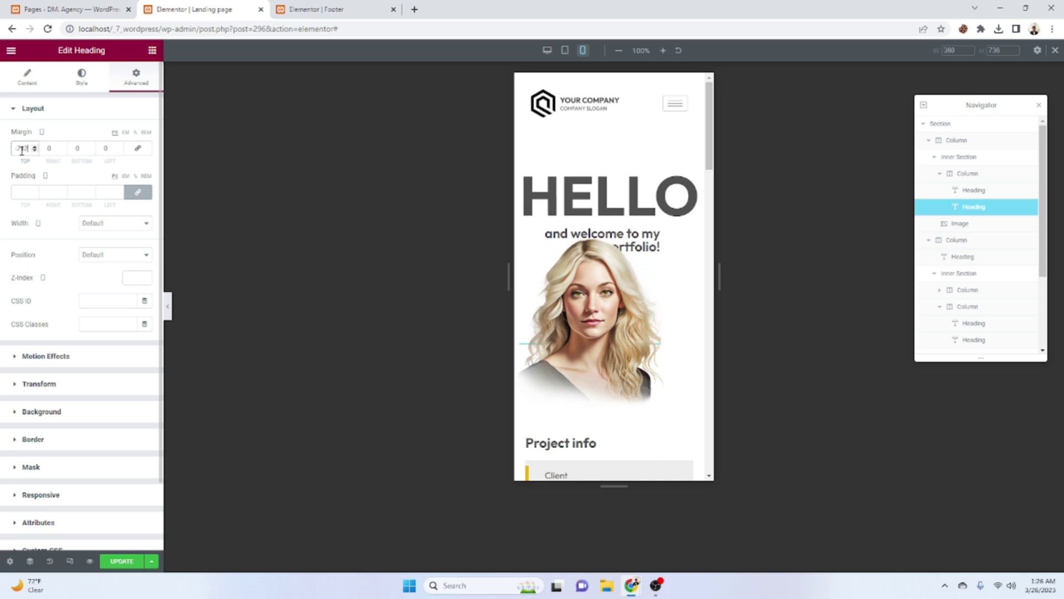
{"action": "key", "text": "Down"}
{"action": "key", "text": "Down"}
{"action": "key", "text": "Down"}
{"action": "key", "text": "Down"}
{"action": "key", "text": "Down"}
- Set the mobile right margin of the "and welcome to my portfolio!" heading to -47 px
{"action": "key", "text": "Tab"}
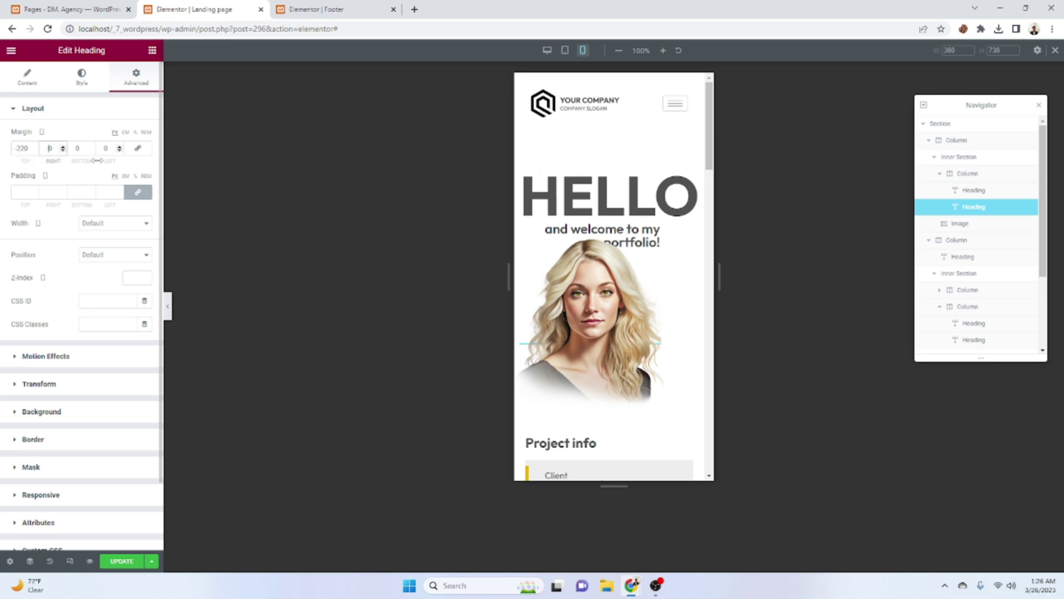
{"action": "key", "text": "Down"}
{"action": "key", "text": "Down"}
{"action": "key", "text": "Down"}
{"action": "key", "text": "Down"}
{"action": "key", "text": "Down"}
{"action": "key", "text": "Down"}
{"action": "key", "text": "Down"}
{"action": "key", "text": "Down"}
{"action": "key", "text": "Down"}
{"action": "key", "text": "Down"}
{"action": "key", "text": "Down"}
{"action": "key", "text": "Down"}
{"action": "key", "text": "Down"}
{"action": "key", "text": "Down"}
{"action": "key", "text": "Down"}
{"action": "key", "text": "Down"}
{"action": "key", "text": "Down"}
{"action": "key", "text": "Down"}
{"action": "key", "text": "Down"}
{"action": "key", "text": "Down"}
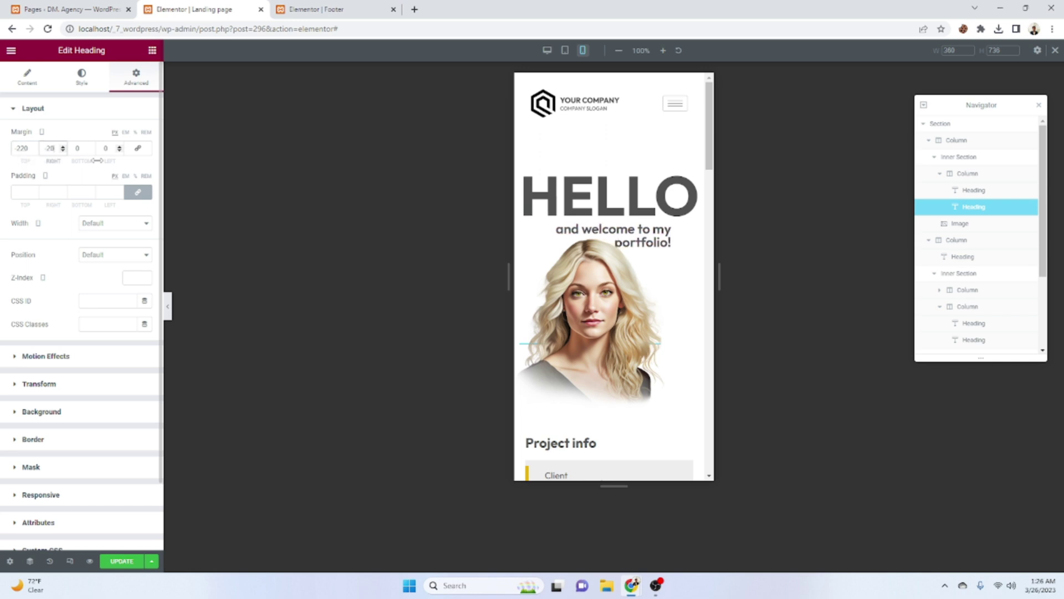
{"action": "key", "text": "Down"}
{"action": "key", "text": "Down"}
{"action": "key", "text": "Down"}
{"action": "key", "text": "Down"}
{"action": "key", "text": "Down"}
{"action": "key", "text": "Down"}
{"action": "key", "text": "Down"}
{"action": "key", "text": "Down"}
{"action": "key", "text": "Down"}
{"action": "key", "text": "Down"}
{"action": "key", "text": "Down"}
{"action": "key", "text": "Down"}
{"action": "key", "text": "Down"}
{"action": "key", "text": "Down"}
{"action": "key", "text": "Down"}
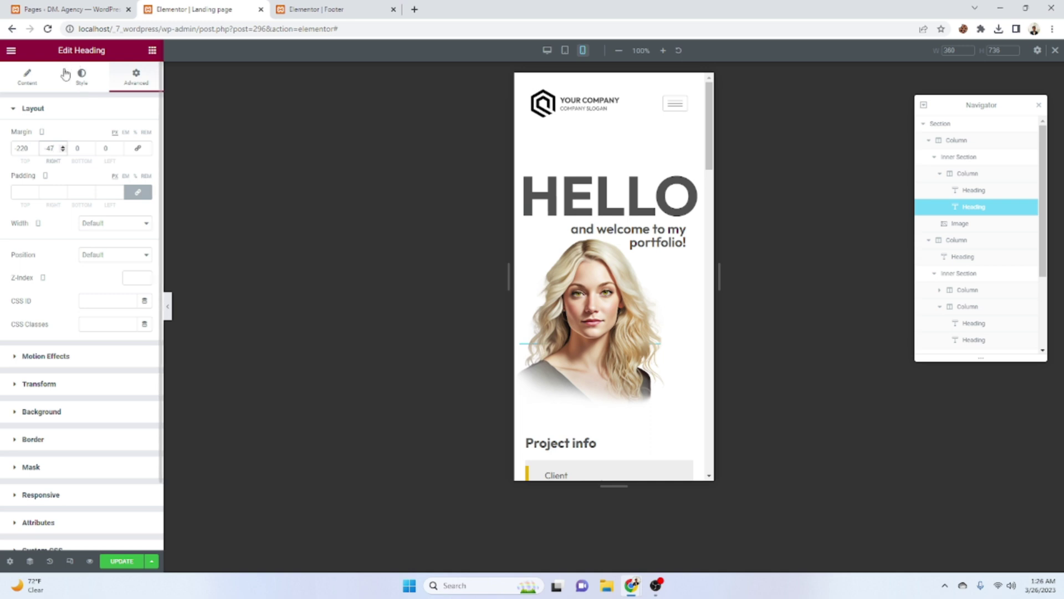
- Set the mobile font size of the "and welcome to my portfolio!" heading to 20 px
{"action": "left_click", "coordinate": [82, 76]}
{"action": "left_click", "coordinate": [145, 159]}
{"action": "left_click", "coordinate": [124, 248]}
{"action": "type", "text": "20"}
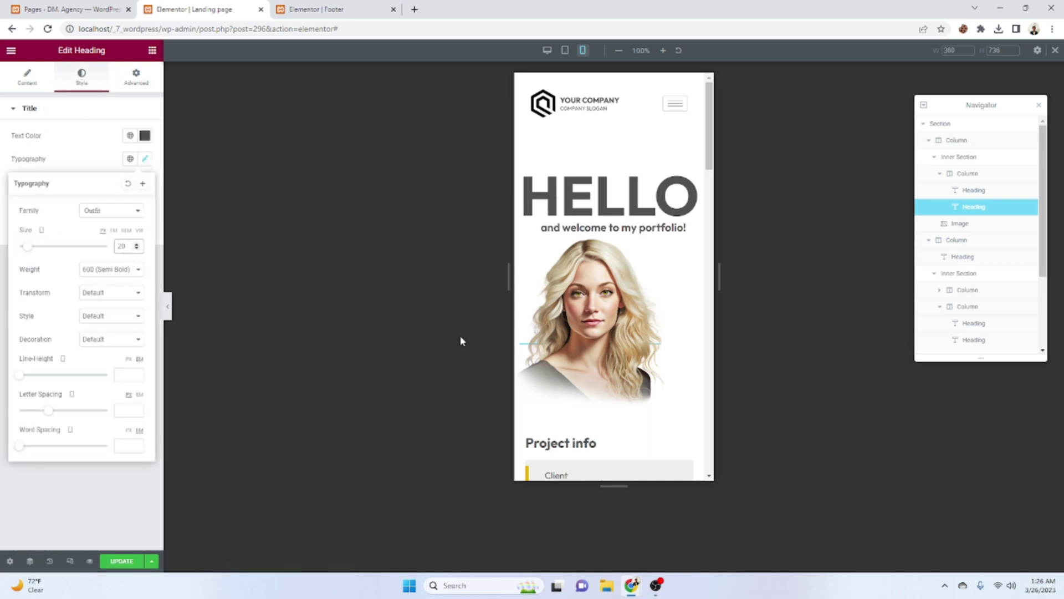
- Set the welcome heading's mobile right margin to -63 px and update the page
{"action": "left_click", "coordinate": [137, 77]}
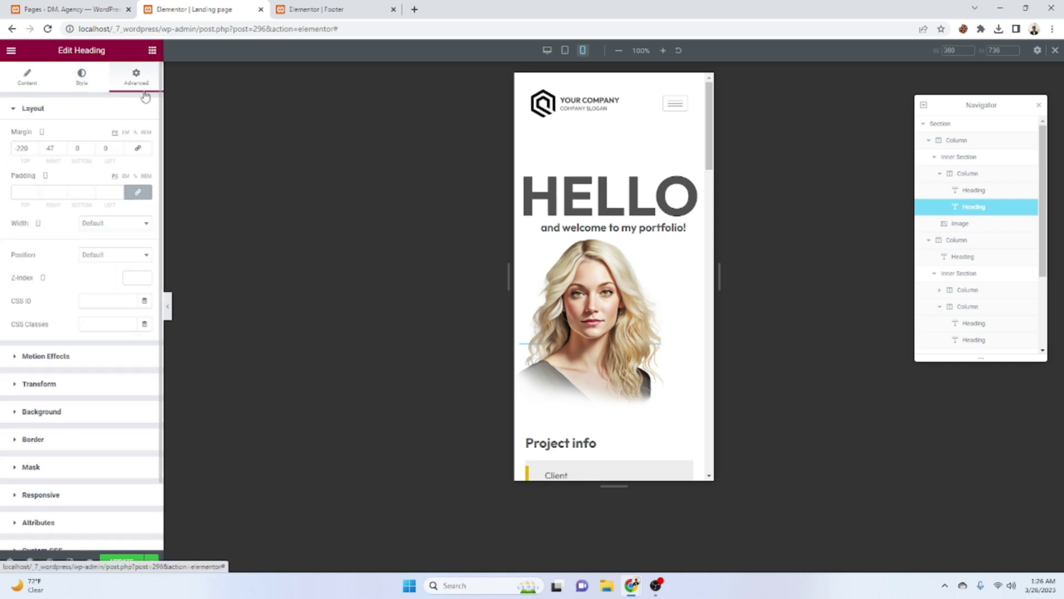
{"action": "scroll", "coordinate": [58, 155], "scroll_direction": "down", "scroll_amount": 15}
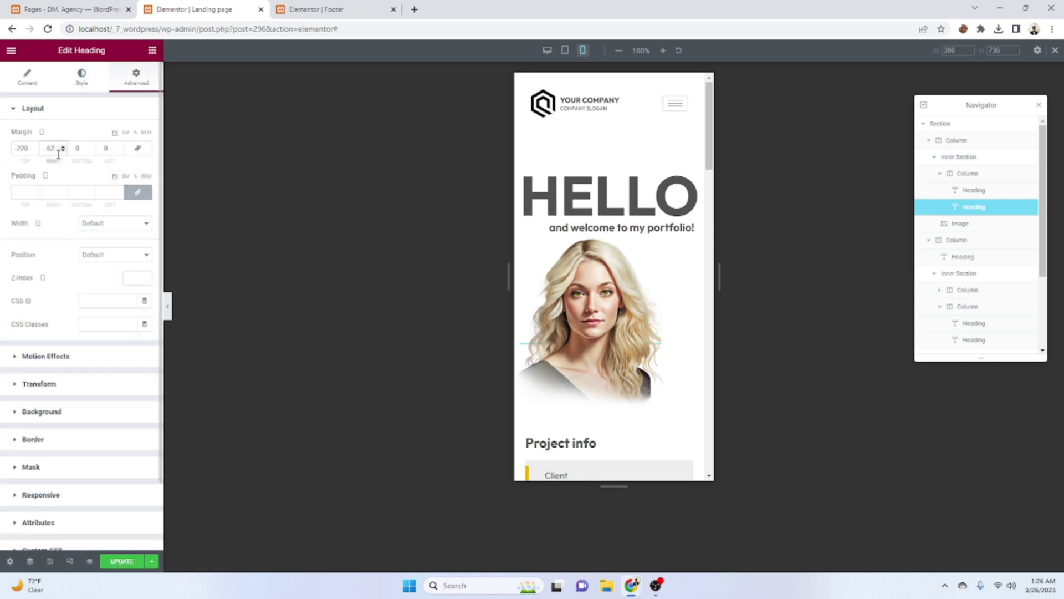
{"action": "scroll", "coordinate": [59, 154], "scroll_direction": "down", "scroll_amount": 1}
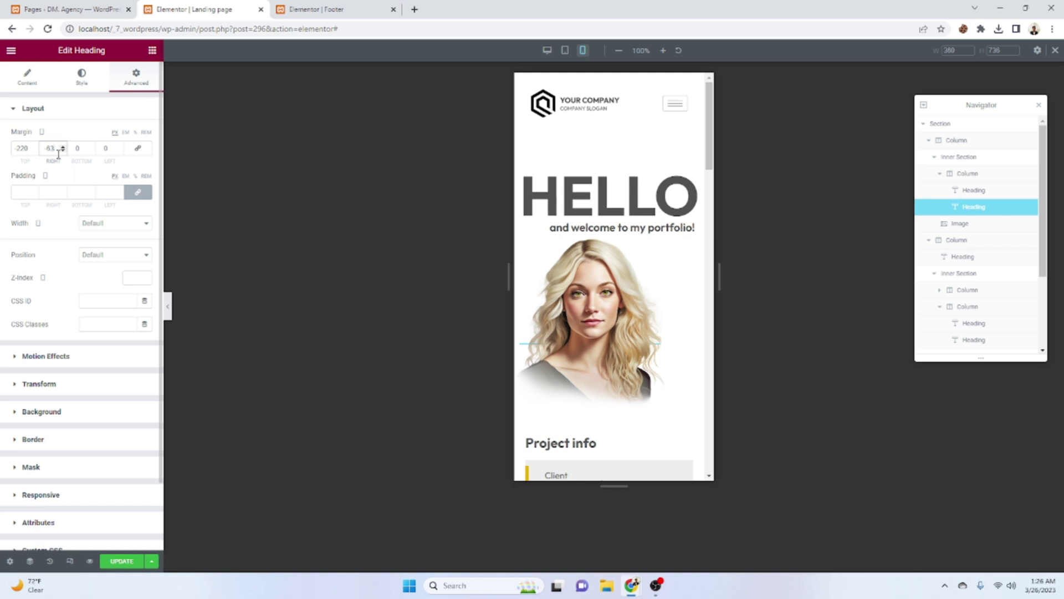
{"action": "left_click", "coordinate": [114, 561]}
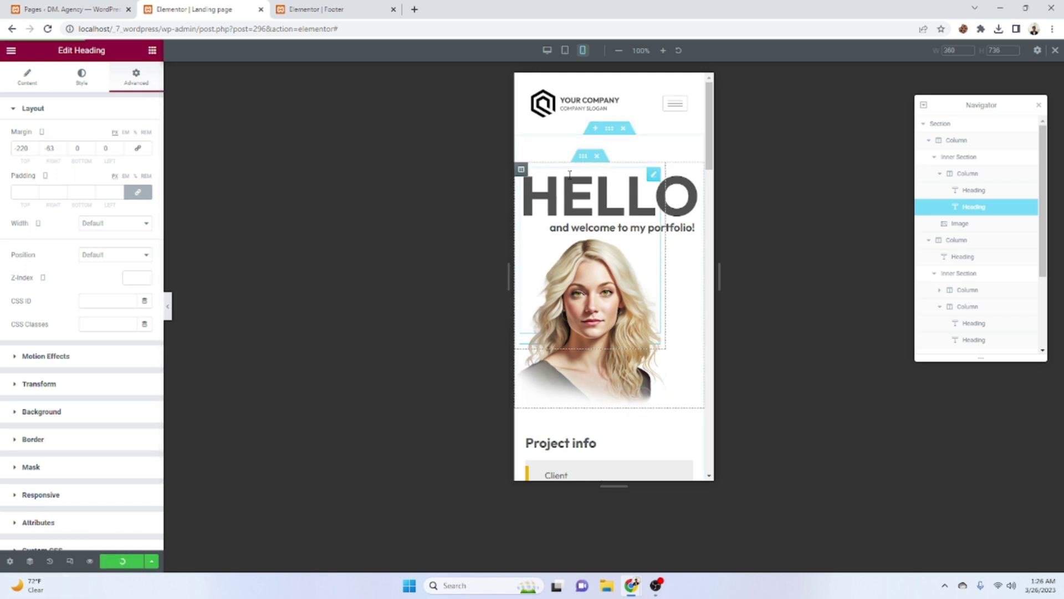
- Set the hero section's mobile left and right padding to 20 px each
{"action": "left_click", "coordinate": [609, 129]}
{"action": "left_click", "coordinate": [48, 192]}
{"action": "type", "text": "20"}
{"action": "key", "text": "Tab"}
{"action": "key", "text": "Tab"}
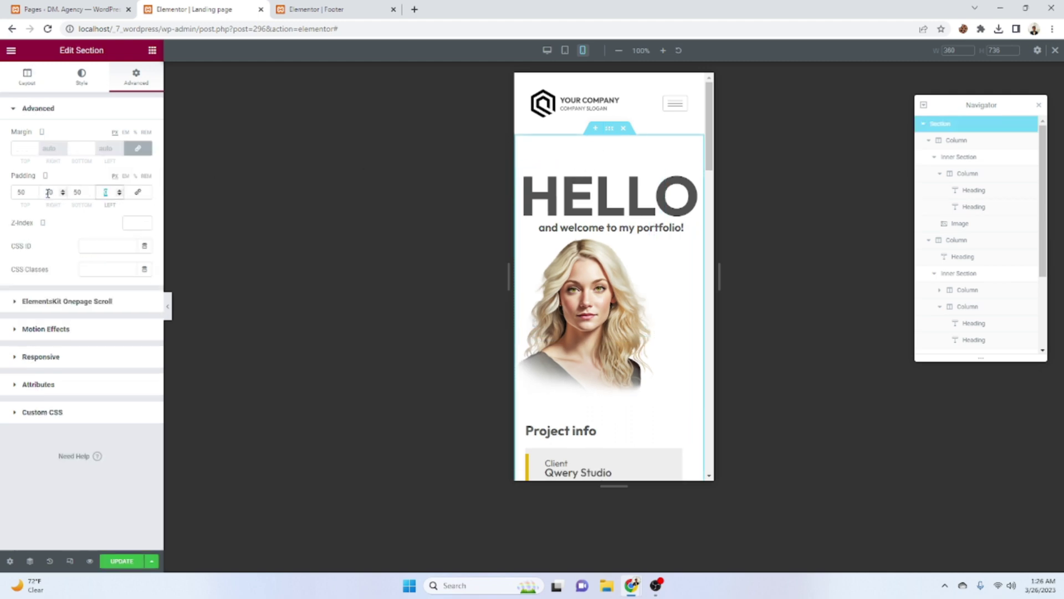
{"action": "type", "text": "20"}
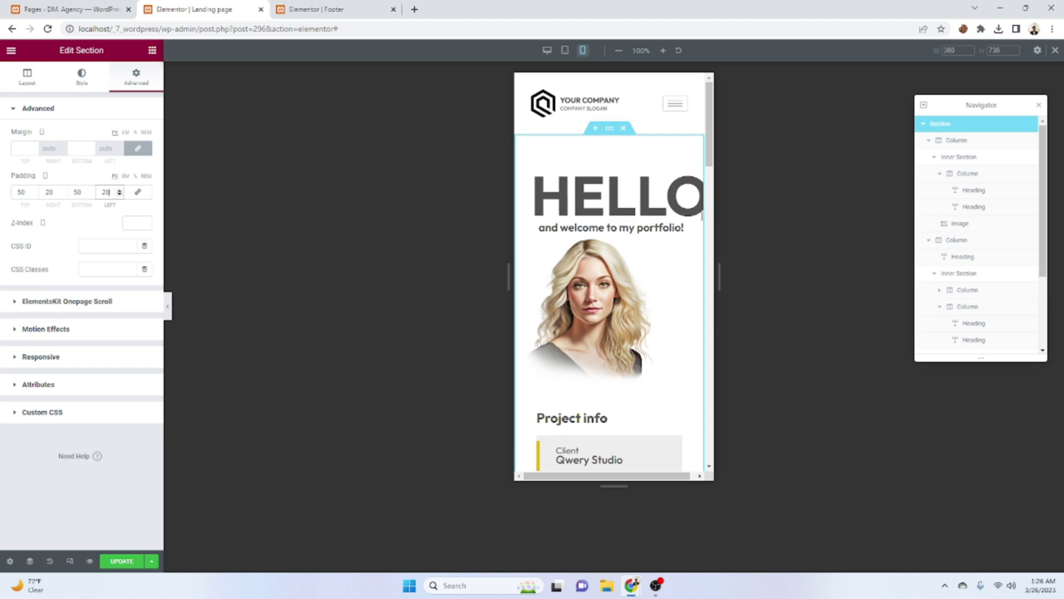
- Reduce the HELLO heading's mobile font size to 85 px and update the page
{"action": "left_click", "coordinate": [984, 194]}
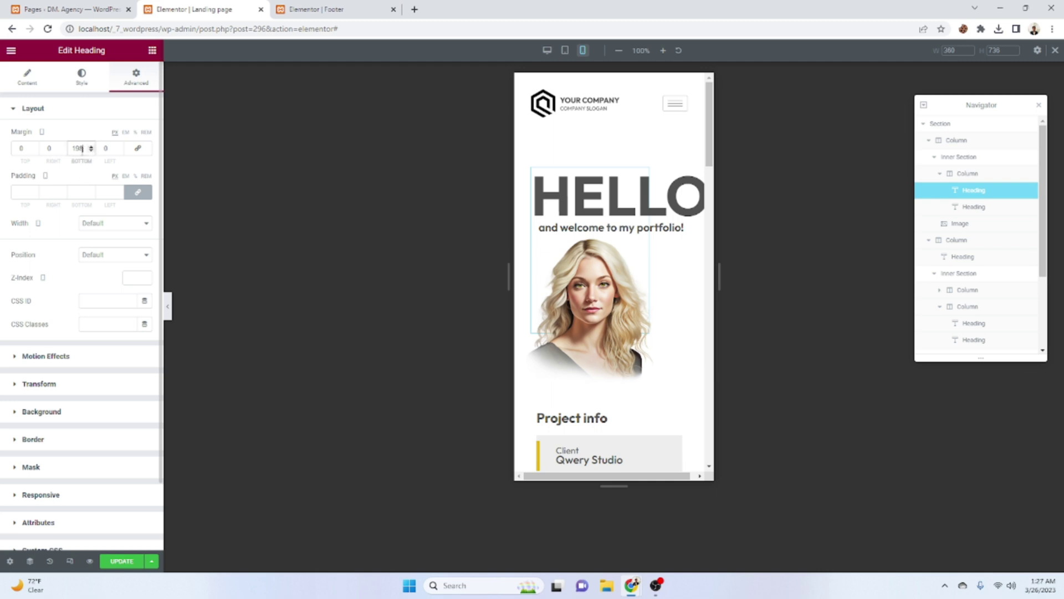
{"action": "left_click", "coordinate": [81, 86]}
{"action": "left_click", "coordinate": [145, 158]}
{"action": "left_click", "coordinate": [127, 243]}
{"action": "key", "text": "Down"}
{"action": "key", "text": "Down"}
{"action": "key", "text": "Down"}
{"action": "key", "text": "Down"}
{"action": "key", "text": "Down"}
{"action": "key", "text": "Down"}
{"action": "key", "text": "Down"}
{"action": "key", "text": "Down"}
{"action": "key", "text": "Down"}
{"action": "key", "text": "Down"}
{"action": "key", "text": "Down"}
{"action": "key", "text": "Down"}
{"action": "key", "text": "Down"}
{"action": "key", "text": "Down"}
{"action": "key", "text": "Down"}
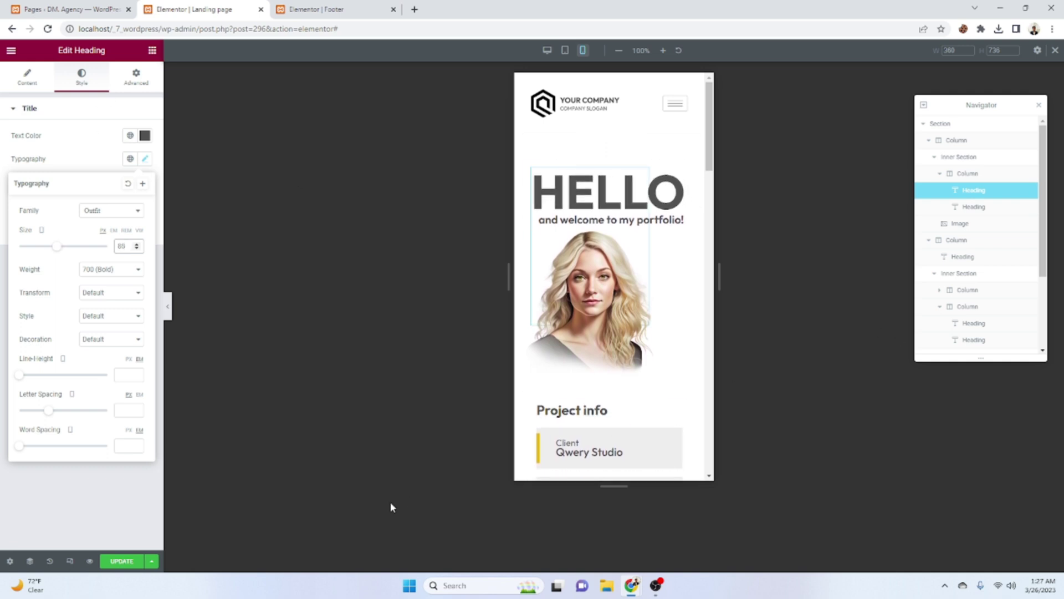
{"action": "left_click", "coordinate": [121, 561]}
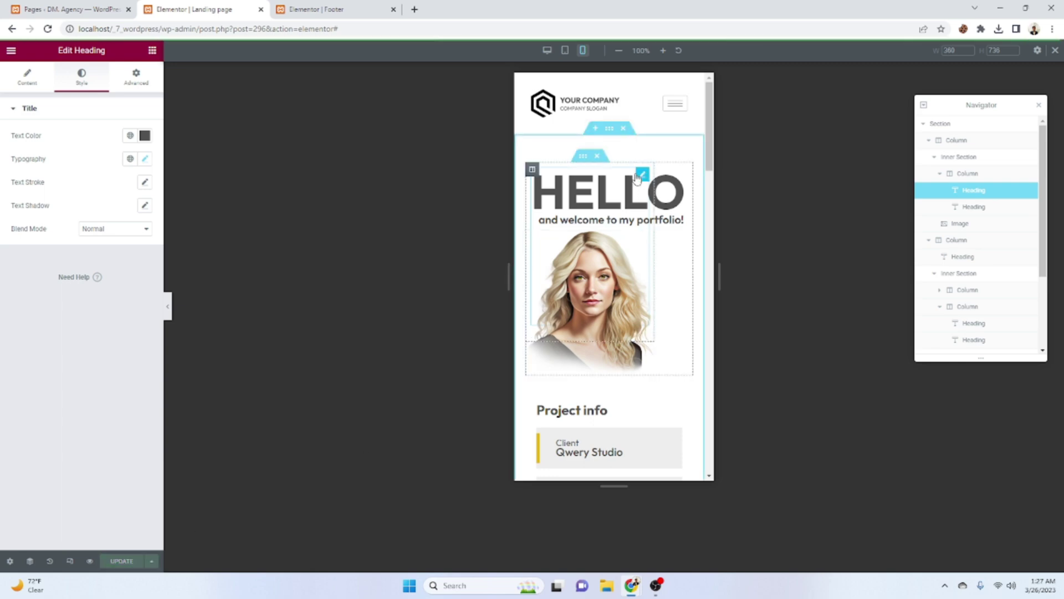
- Review the mobile layout of the whole landing page, from the hero section down to the footer links
{"action": "scroll", "coordinate": [638, 181], "scroll_direction": "down", "scroll_amount": 12}
{"action": "scroll", "coordinate": [619, 252], "scroll_direction": "down", "scroll_amount": 4}
{"action": "scroll", "coordinate": [621, 251], "scroll_direction": "up", "scroll_amount": 10}
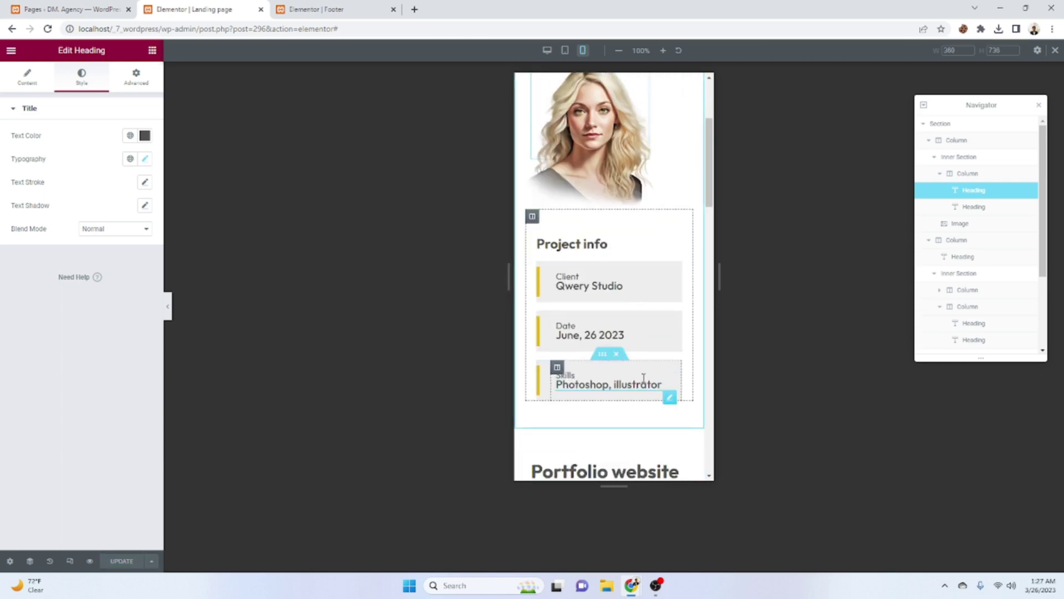
{"action": "scroll", "coordinate": [644, 377], "scroll_direction": "up", "scroll_amount": 3}
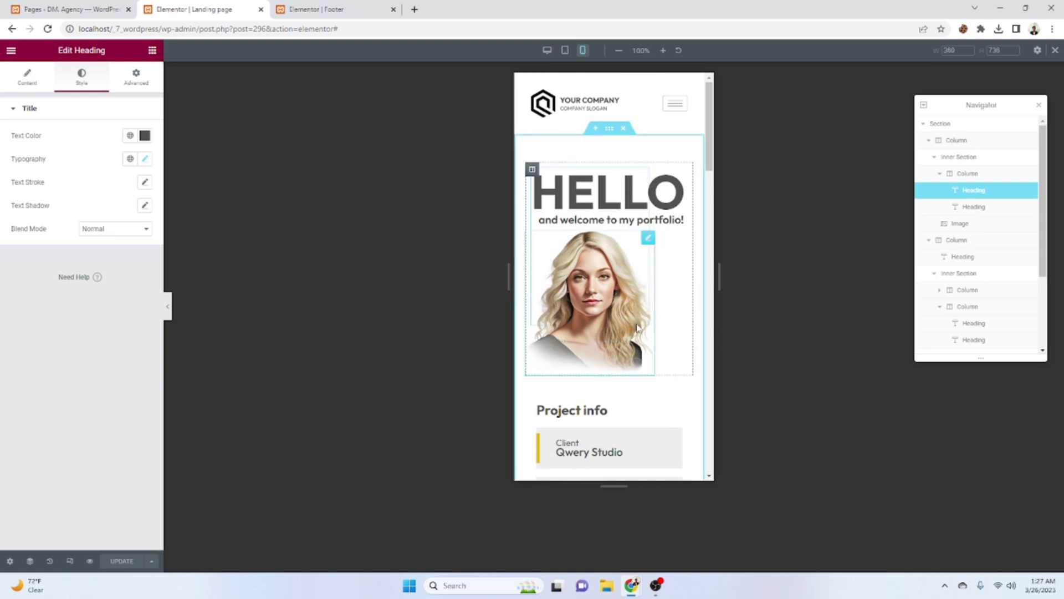
{"action": "scroll", "coordinate": [630, 253], "scroll_direction": "down", "scroll_amount": 10}
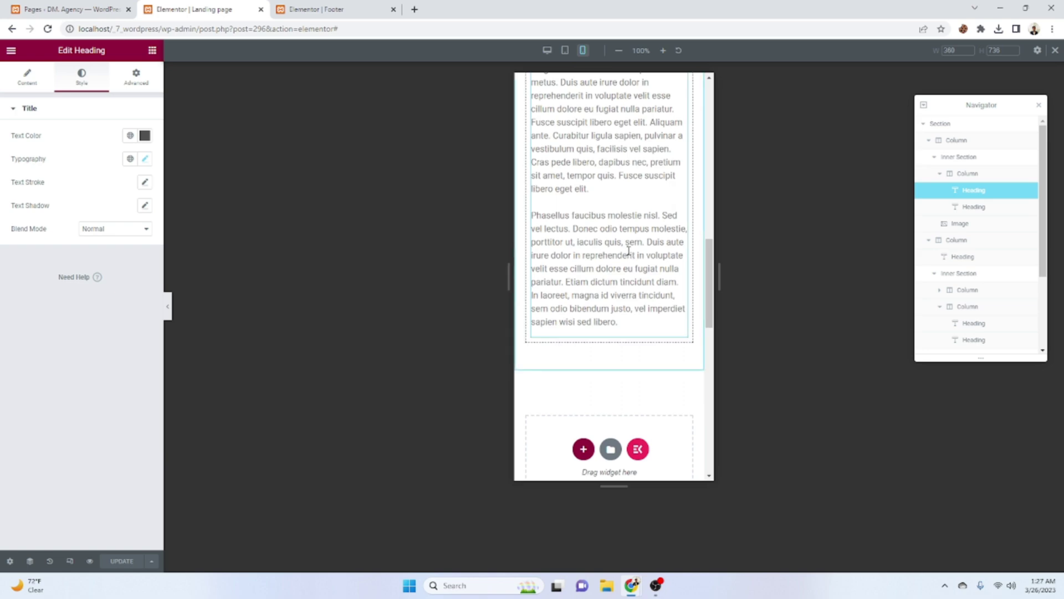
{"action": "scroll", "coordinate": [630, 256], "scroll_direction": "down", "scroll_amount": 5}
{"action": "scroll", "coordinate": [645, 366], "scroll_direction": "down", "scroll_amount": 5}
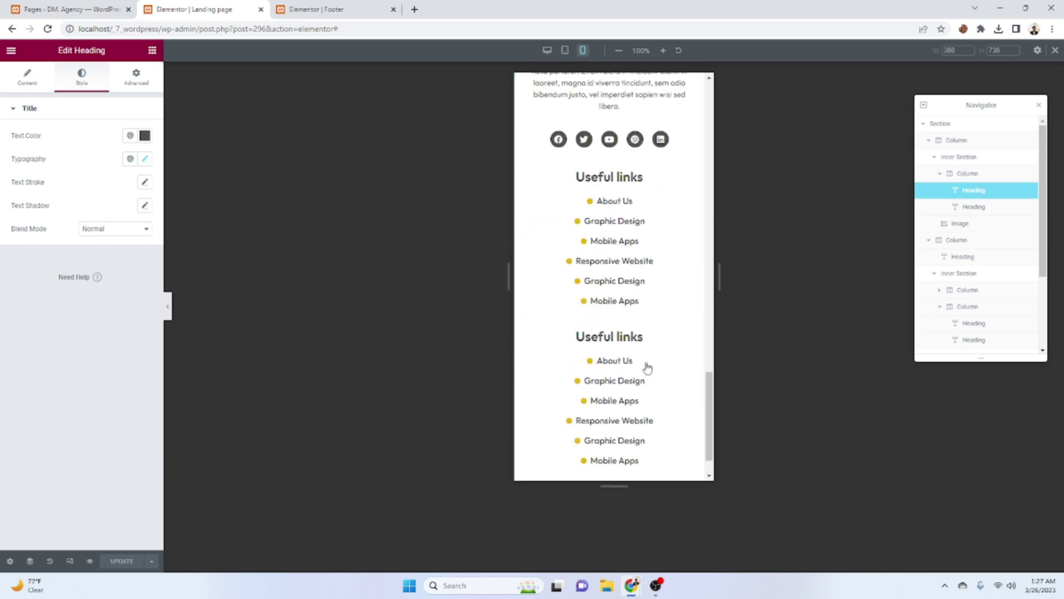
{"action": "scroll", "coordinate": [647, 362], "scroll_direction": "up", "scroll_amount": 3}
{"action": "scroll", "coordinate": [643, 344], "scroll_direction": "up", "scroll_amount": 12}
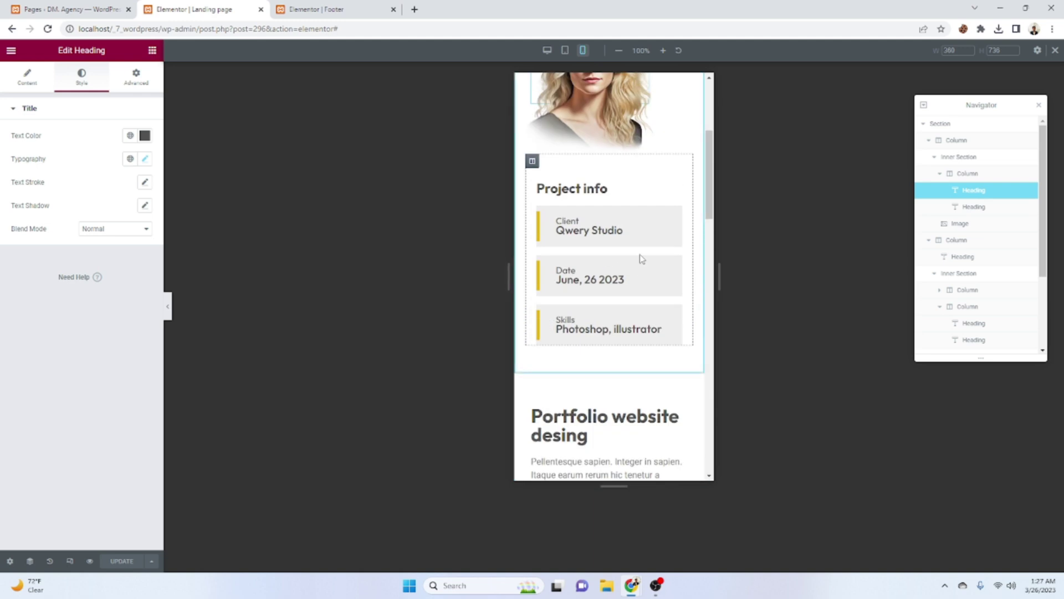
{"action": "scroll", "coordinate": [634, 255], "scroll_direction": "up", "scroll_amount": 4}
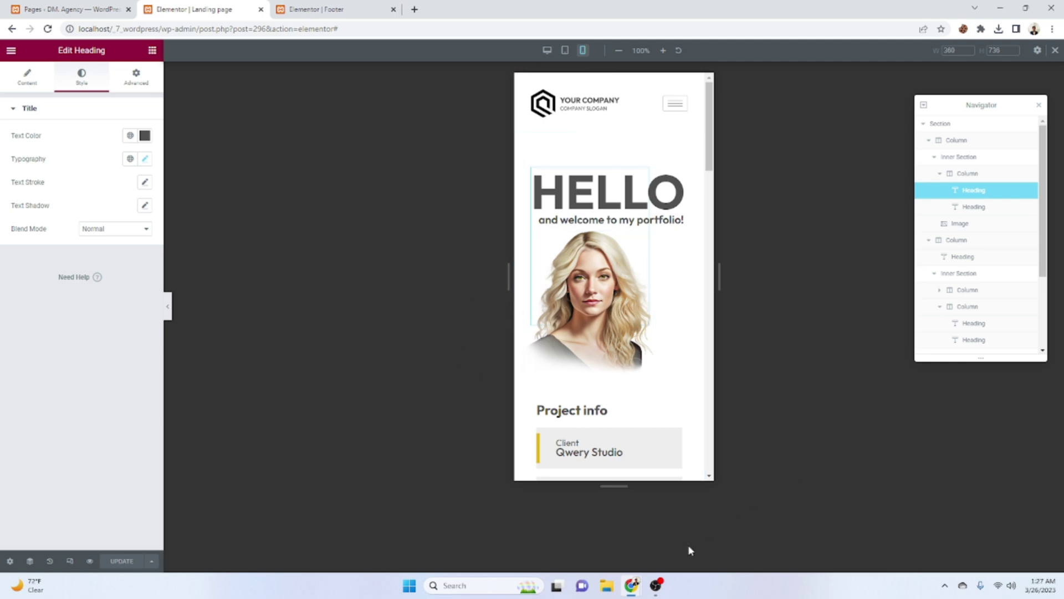
{"action": "mouse_move", "coordinate": [658, 588]}
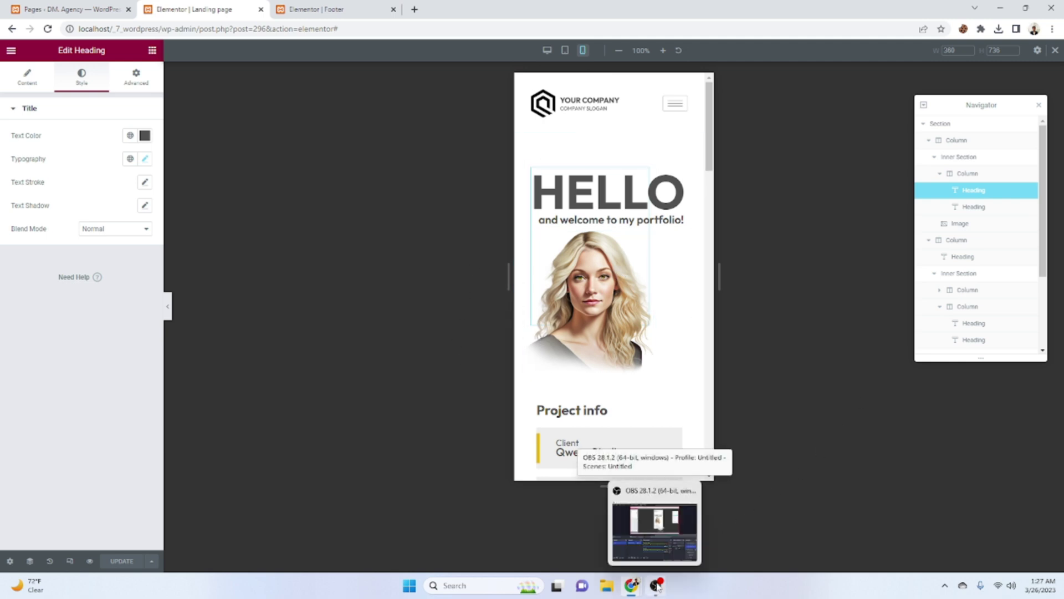